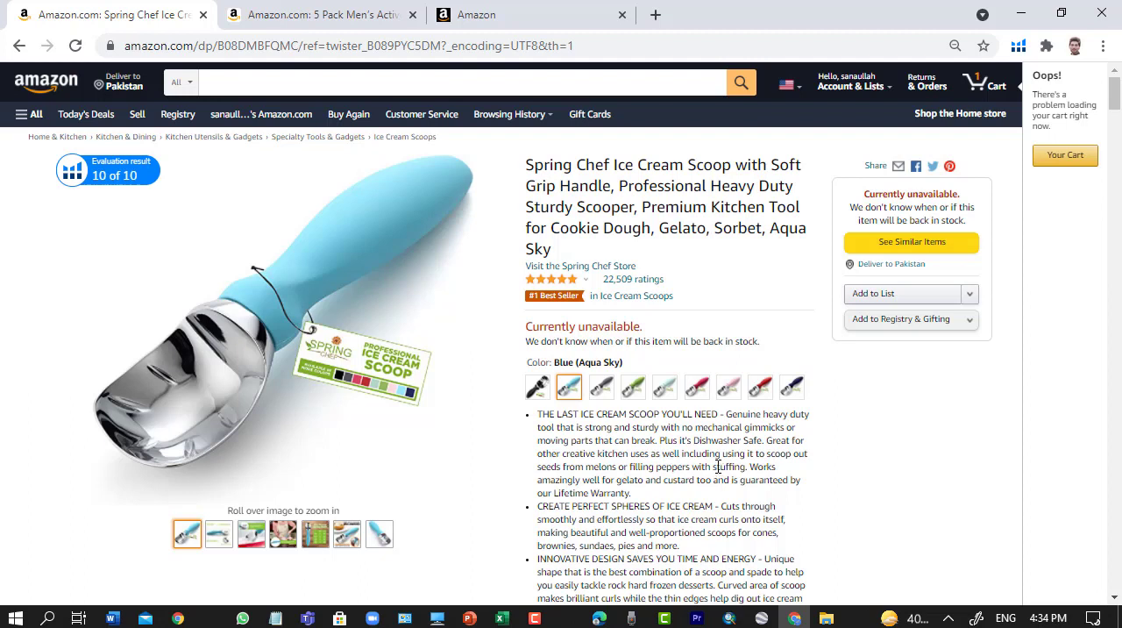
- Examine the colour variations and product details on the Spring Chef ice cream scoop listing
scroll(656, 483, down, 1)
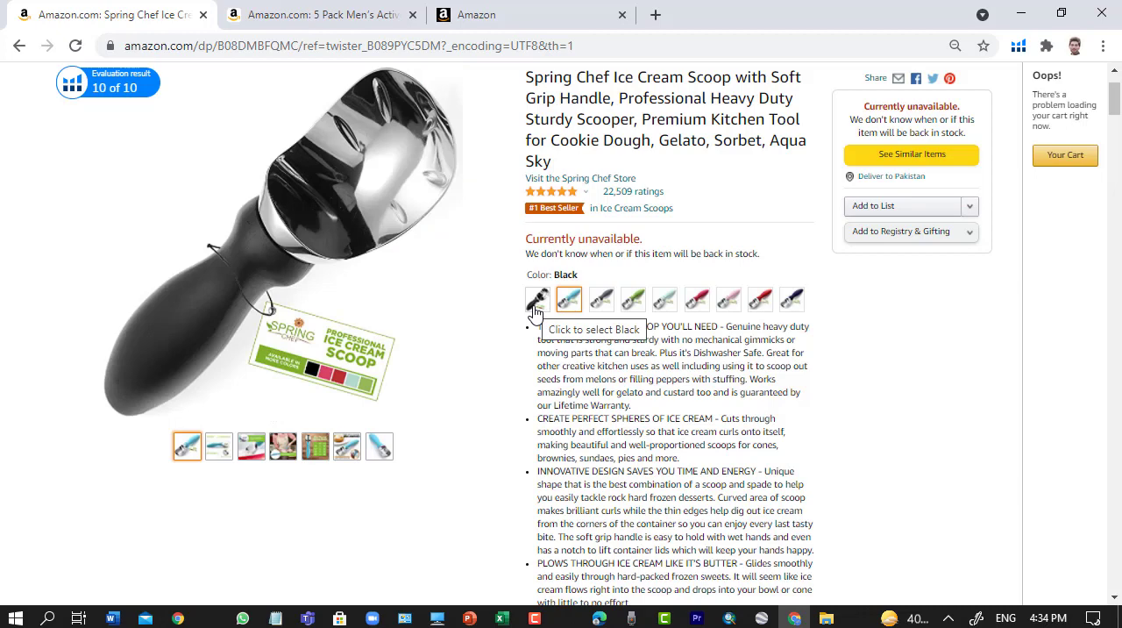
scroll(536, 311, up, 1)
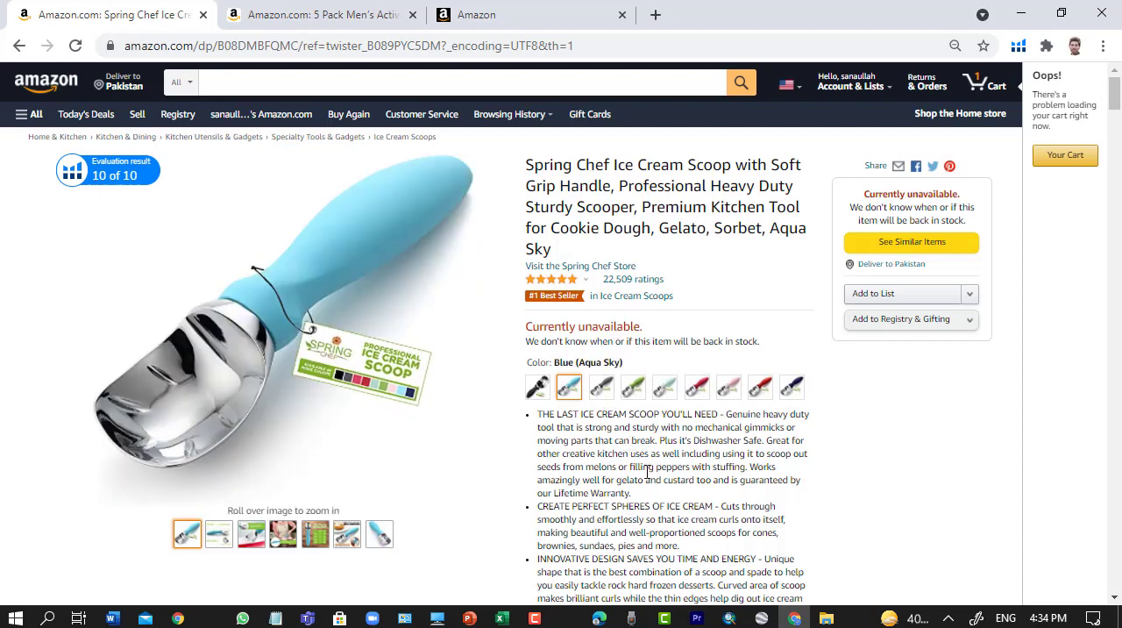
scroll(647, 472, down, 1)
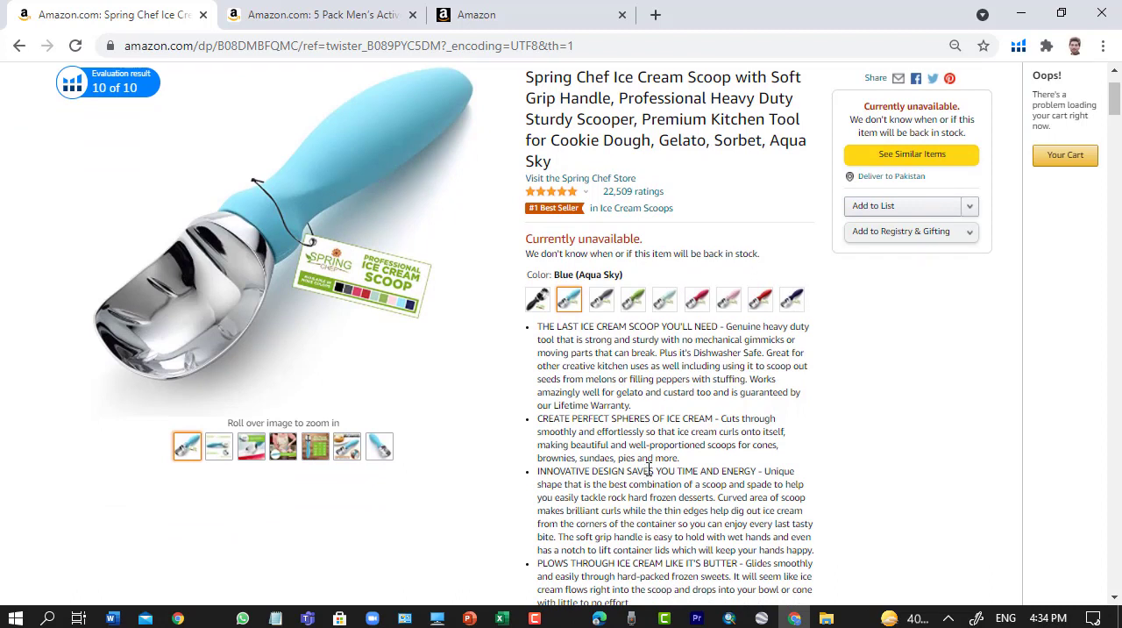
scroll(648, 471, up, 1)
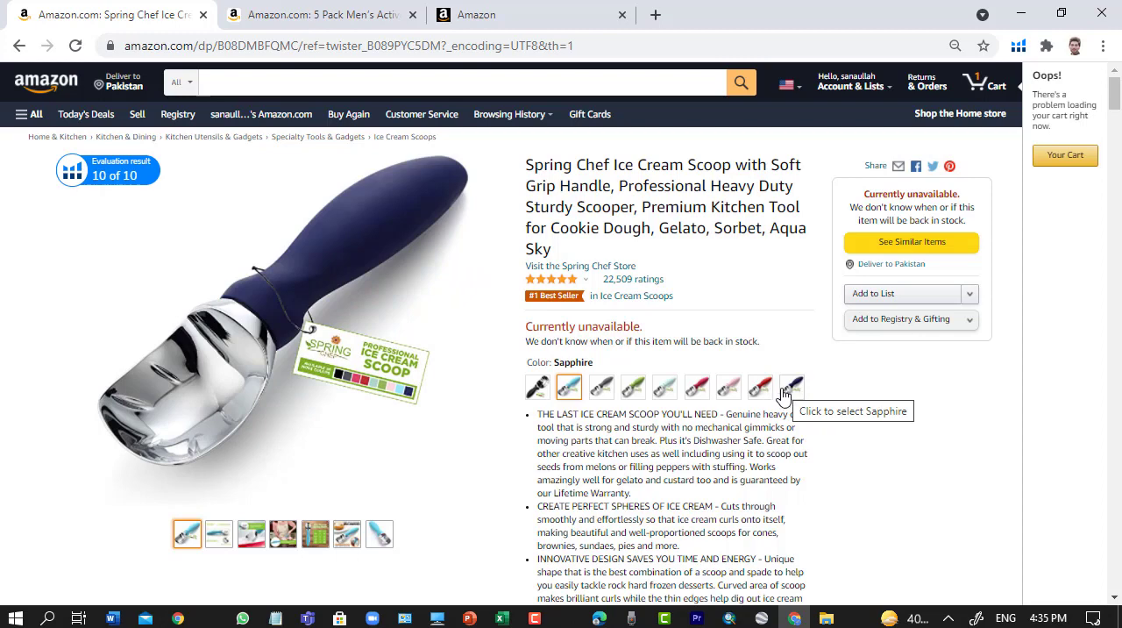
scroll(683, 495, down, 1)
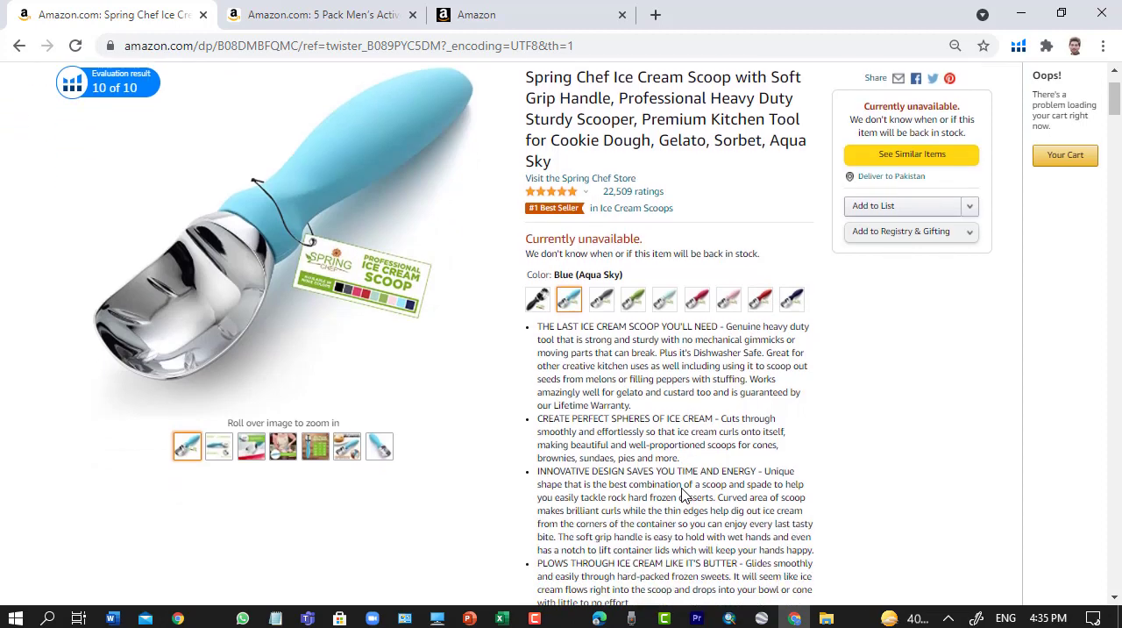
scroll(684, 494, up, 1)
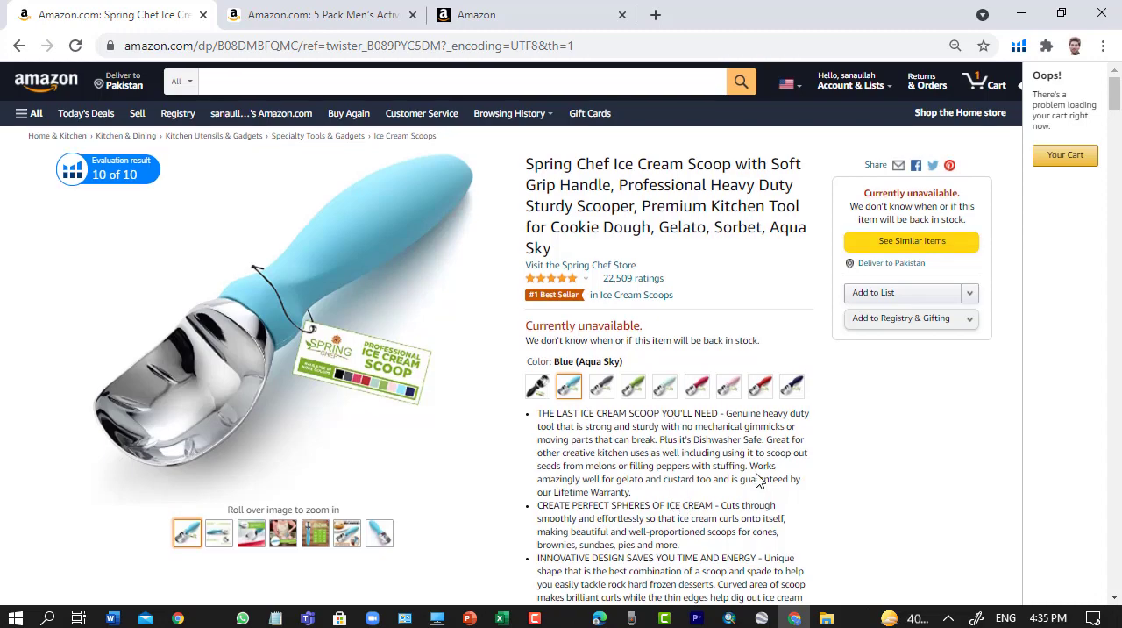
scroll(751, 468, down, 3)
scroll(733, 444, up, 3)
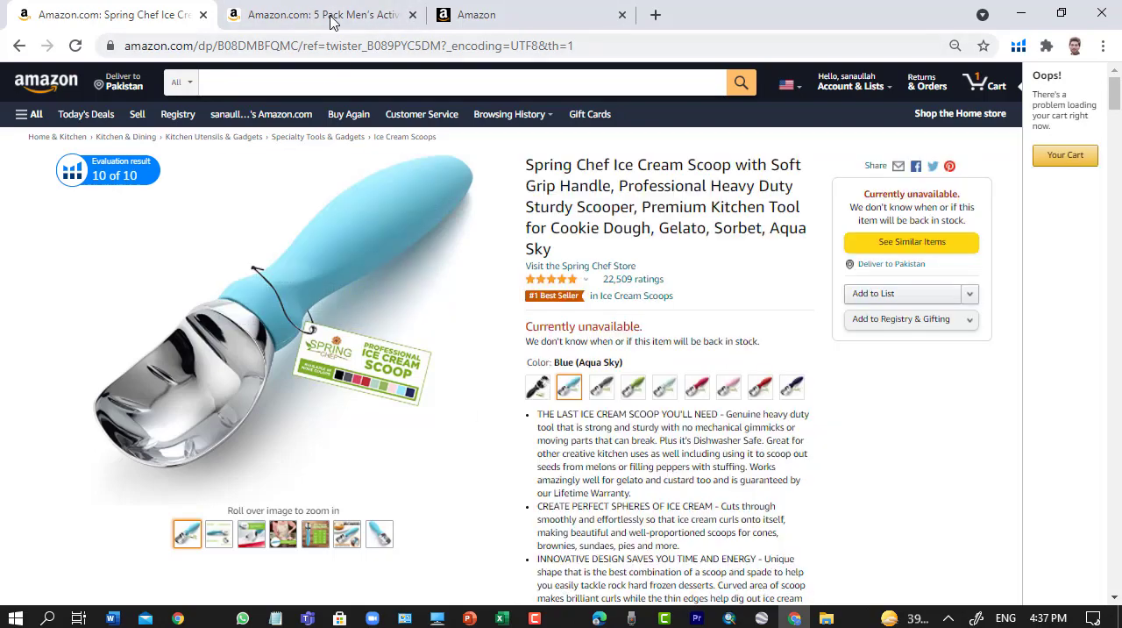
- Examine the available size options on the 5 Pack Men's Active Quick Dry T-shirt listing
click(329, 15)
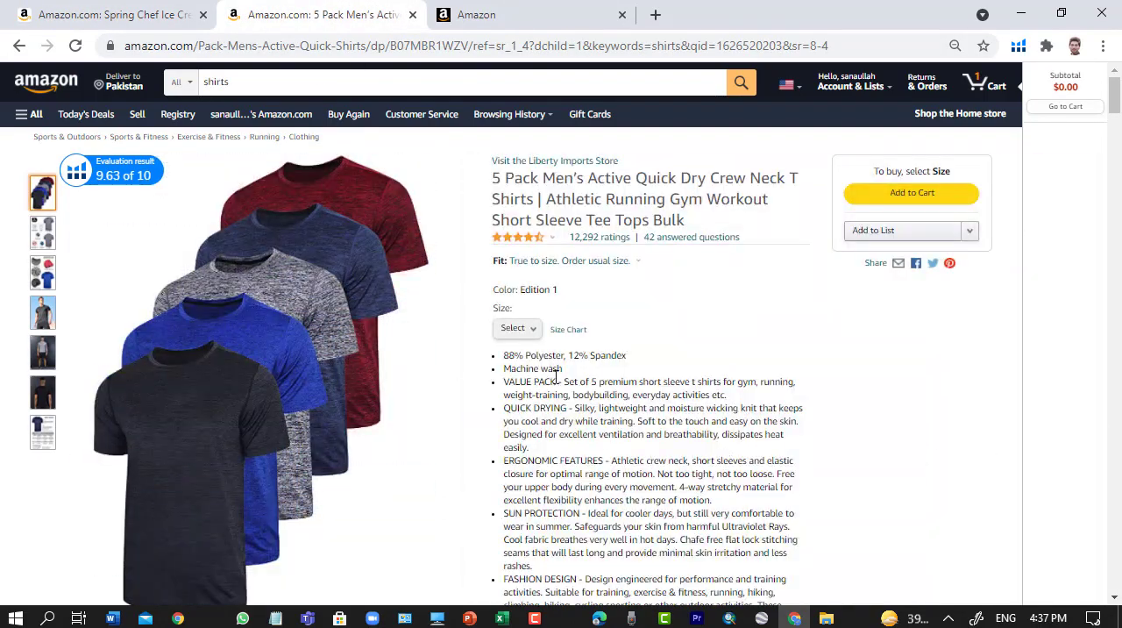
scroll(531, 355, down, 1)
scroll(543, 363, up, 1)
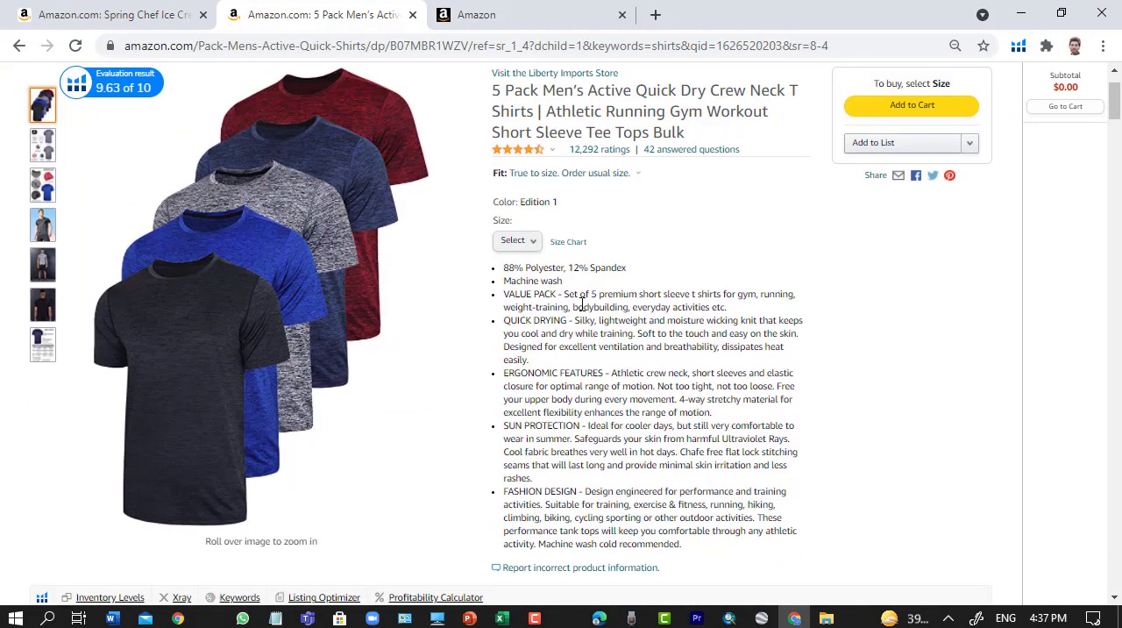
click(521, 240)
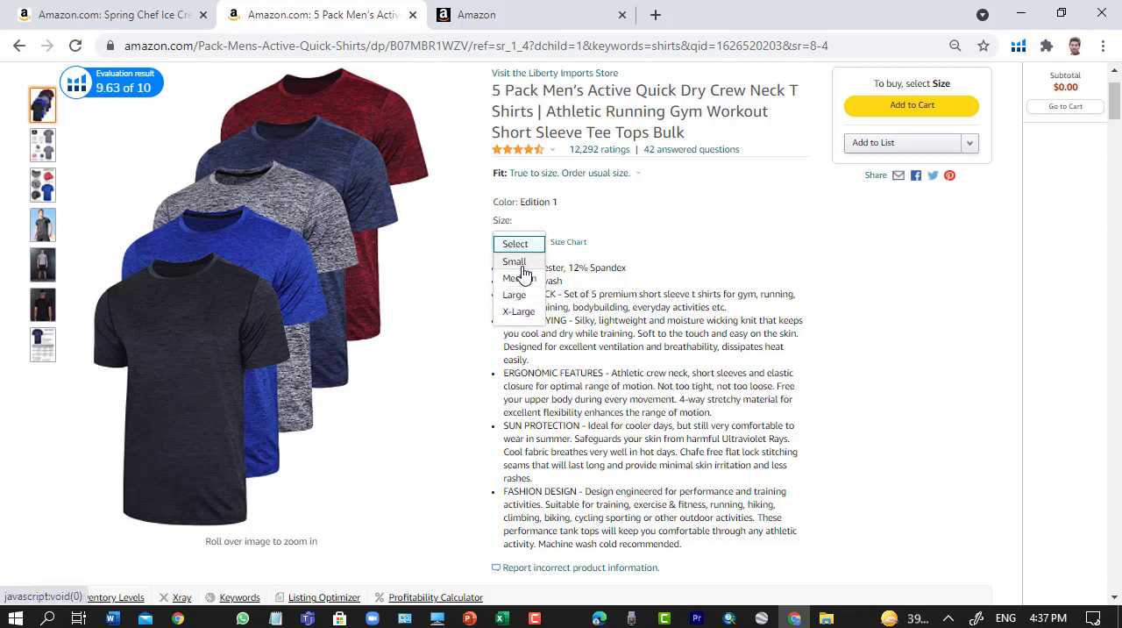
click(730, 221)
scroll(842, 293, up, 1)
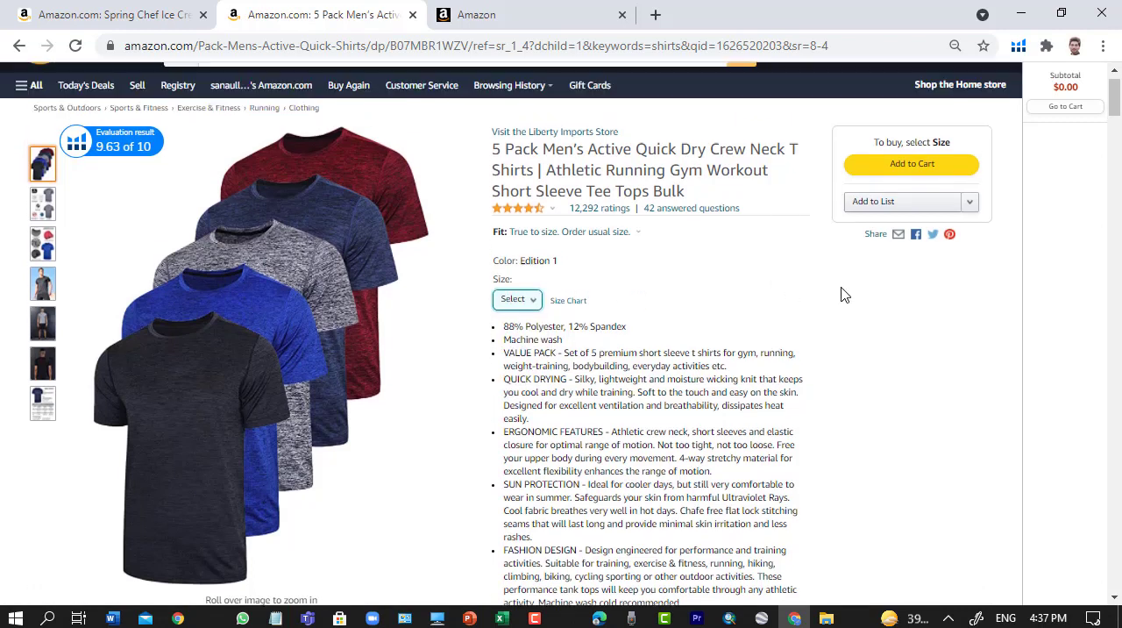
click(532, 331)
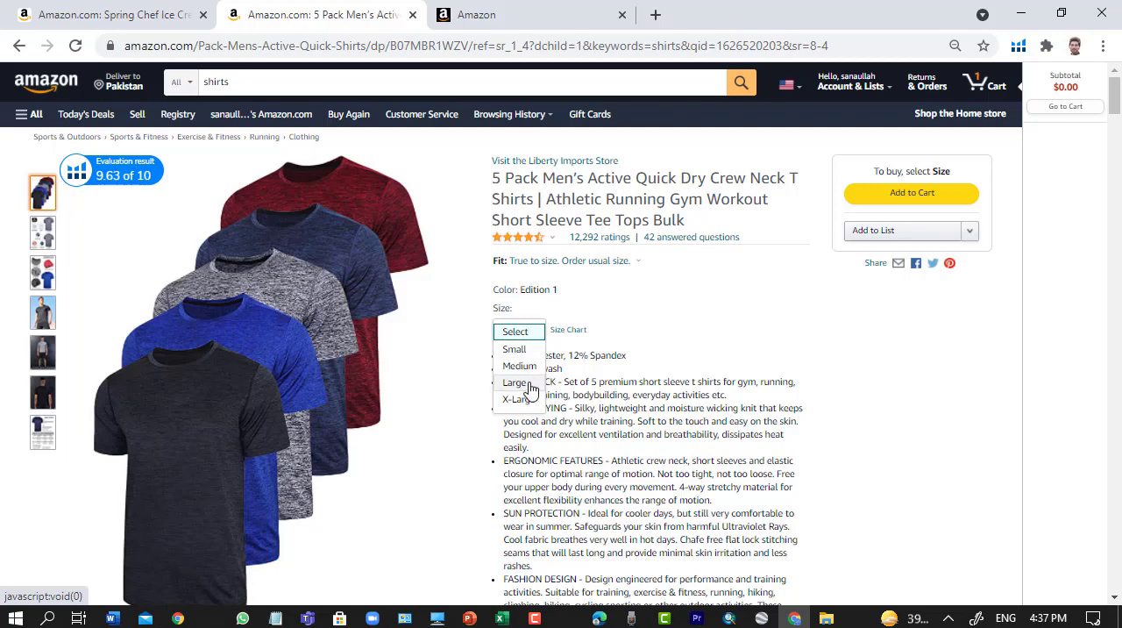
click(708, 303)
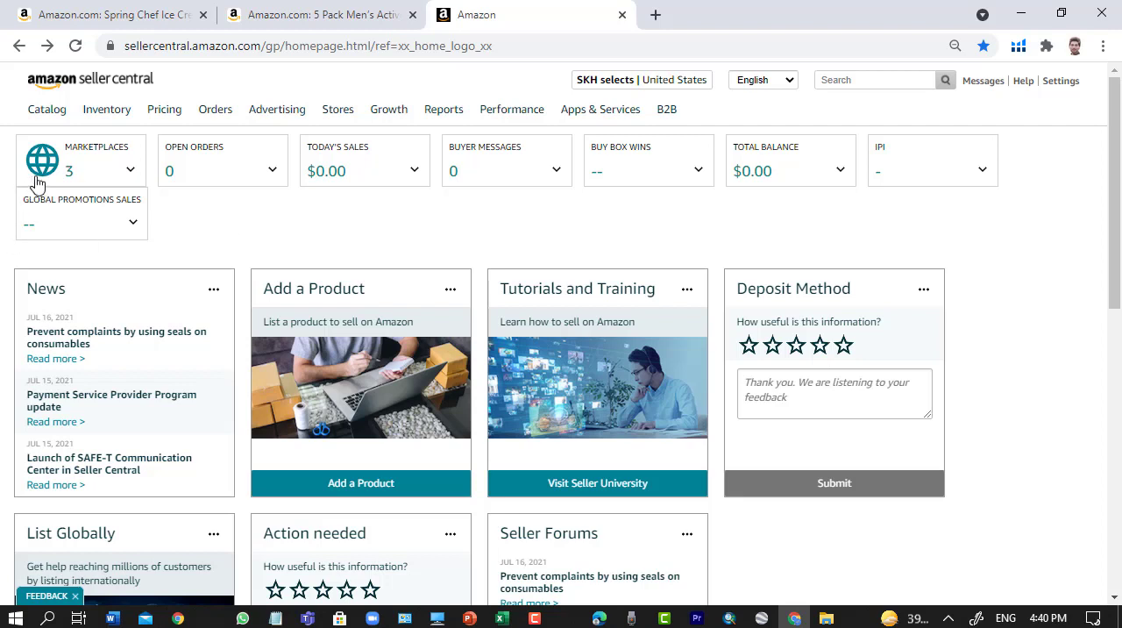
- In Seller Central, begin adding a new product that is not sold on Amazon
mouse_move(45, 127)
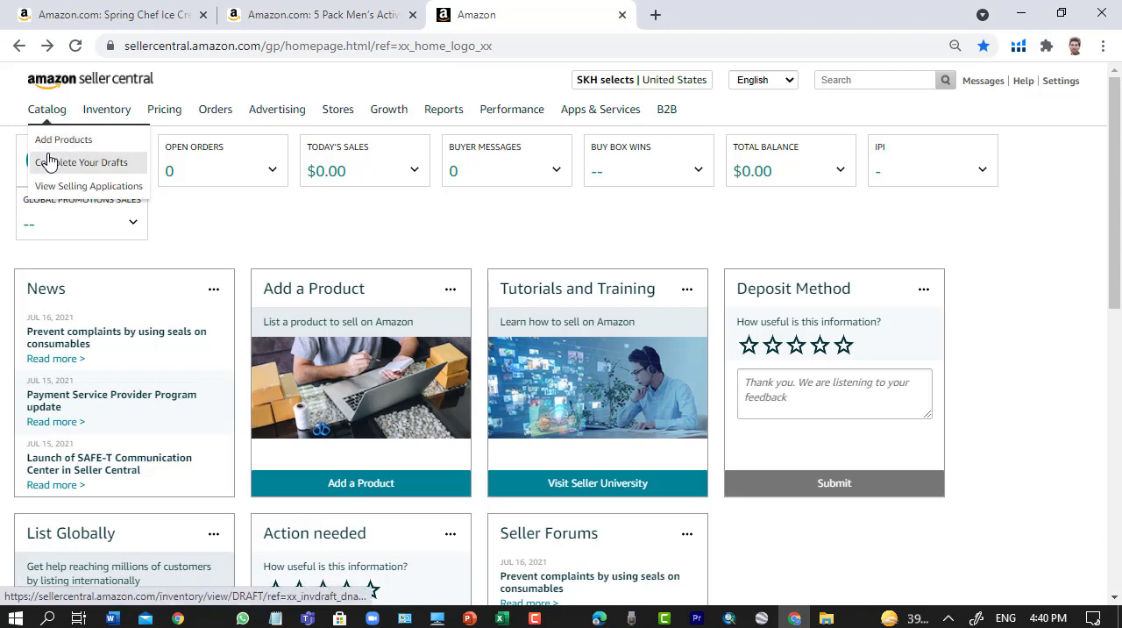
click(63, 149)
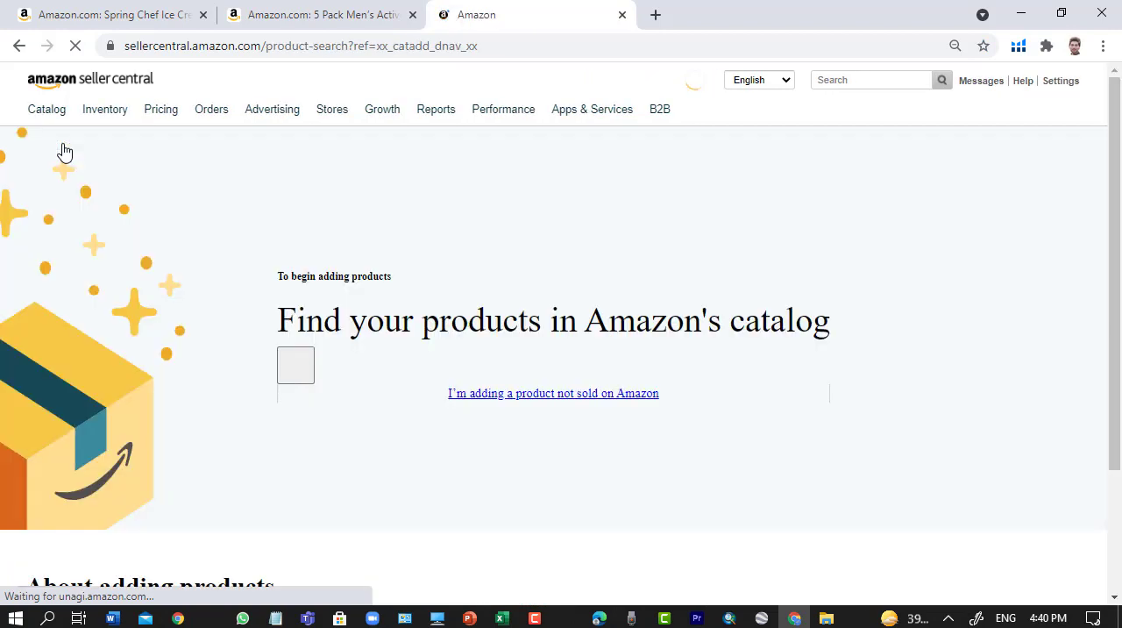
scroll(911, 347, down, 1)
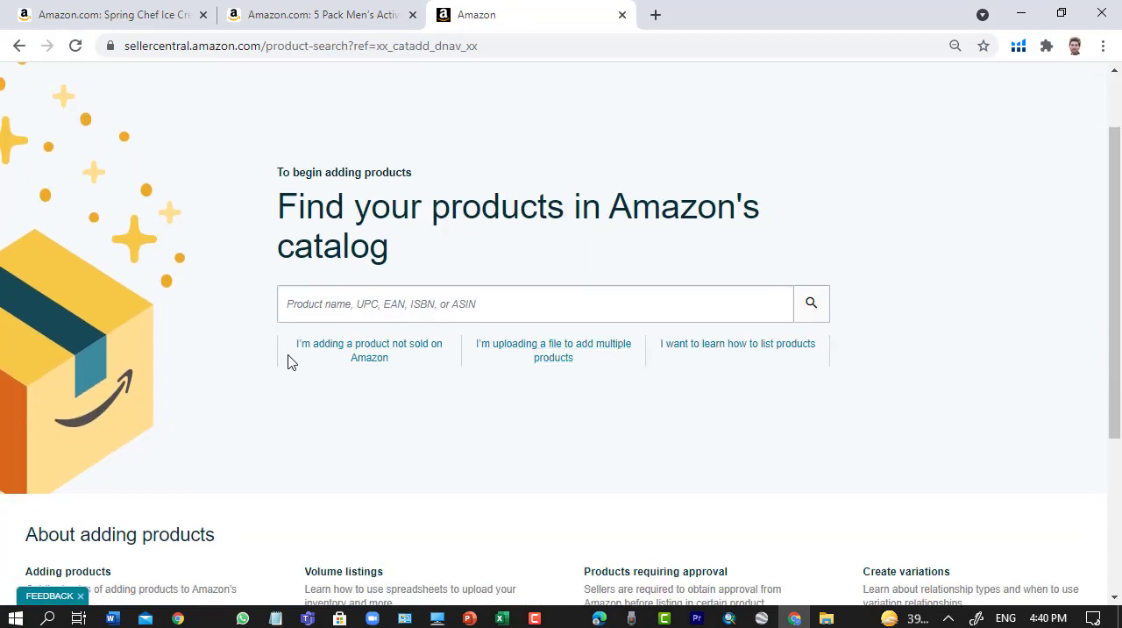
click(372, 362)
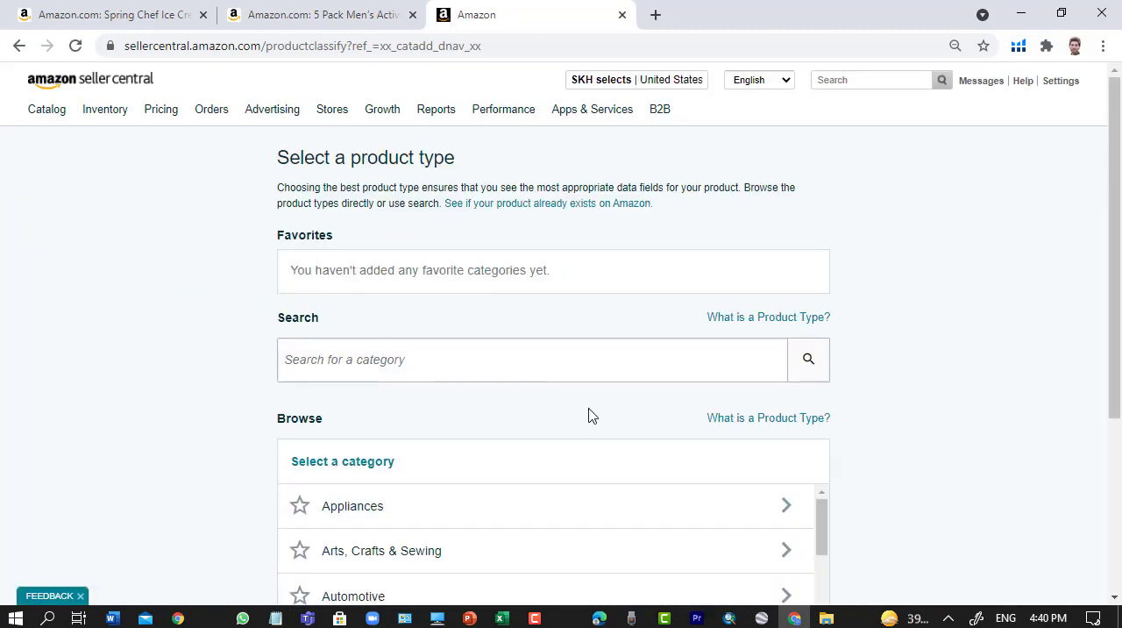
- Look through the product type search and the list of browsable categories on the product type selection page
scroll(596, 414, down, 3)
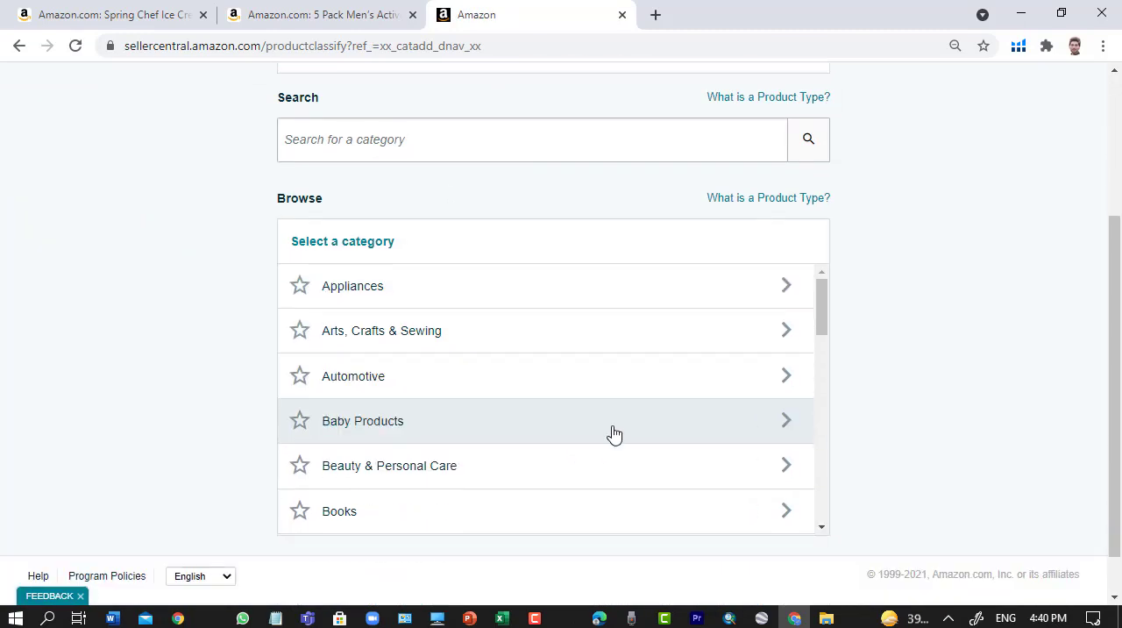
scroll(839, 315, up, 3)
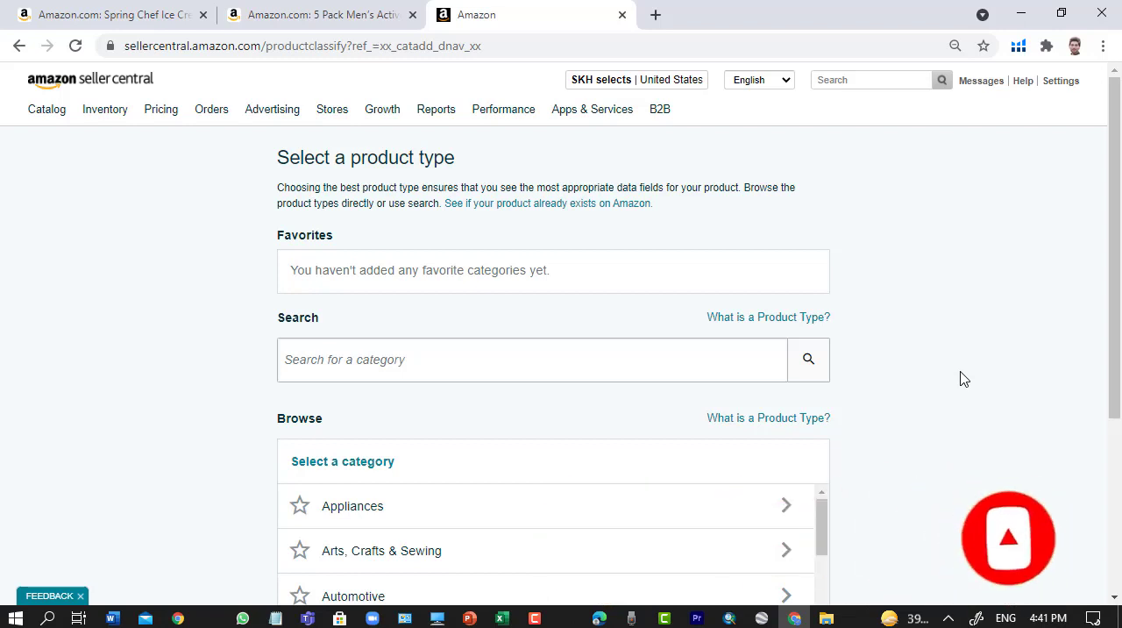
scroll(958, 384, down, 1)
scroll(617, 401, down, 3)
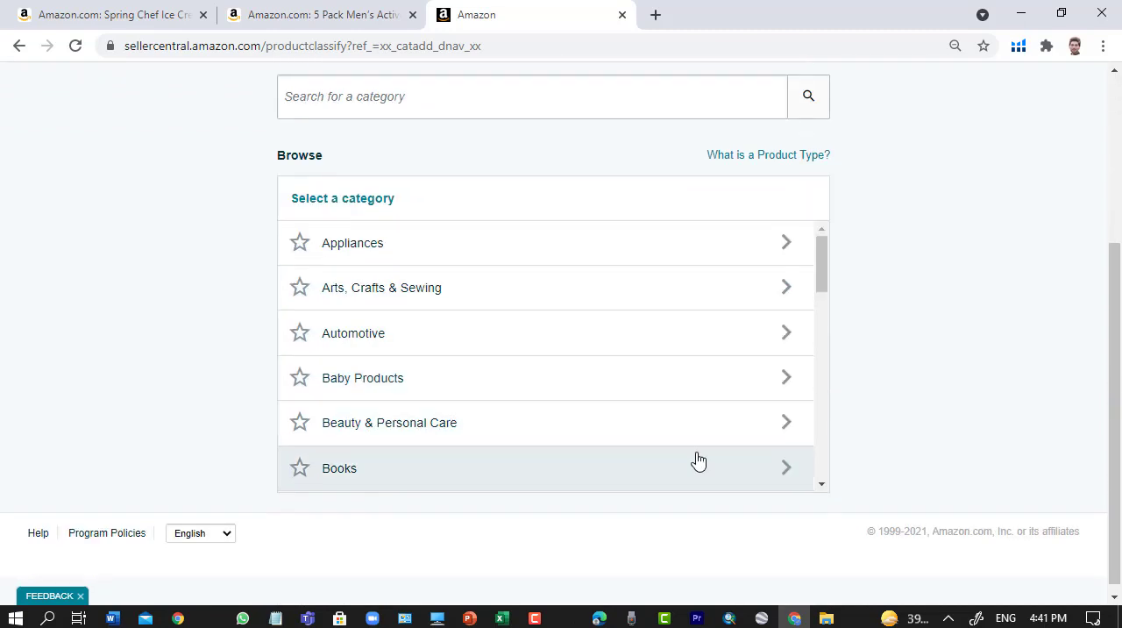
scroll(796, 481, up, 2)
scroll(877, 370, up, 1)
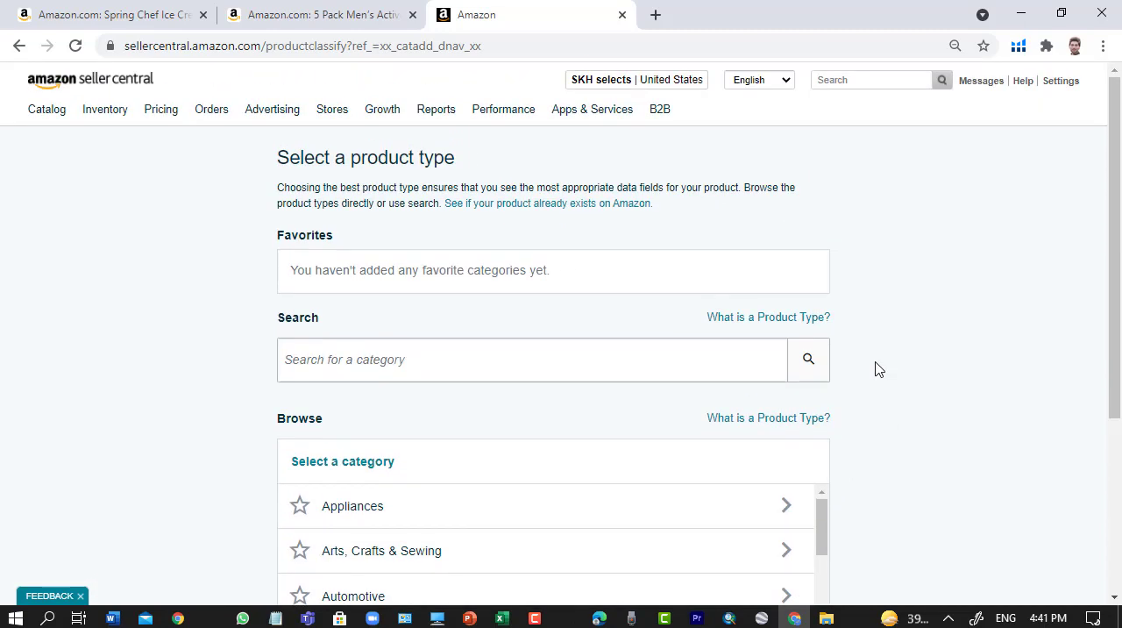
scroll(614, 342, down, 1)
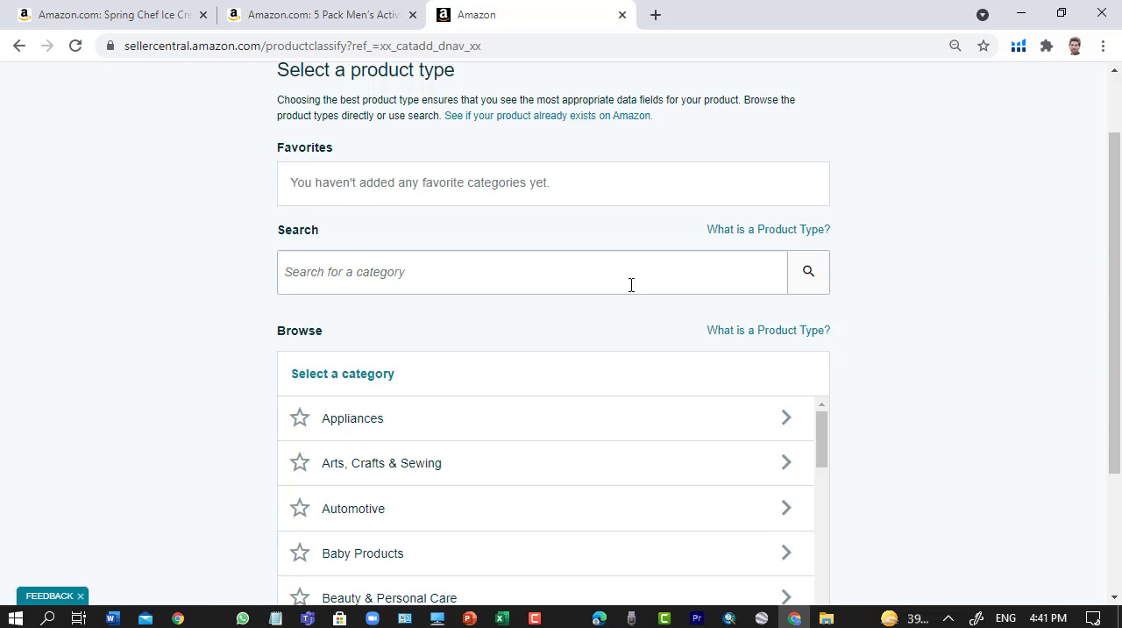
scroll(631, 284, up, 1)
scroll(623, 341, down, 1)
scroll(623, 350, up, 1)
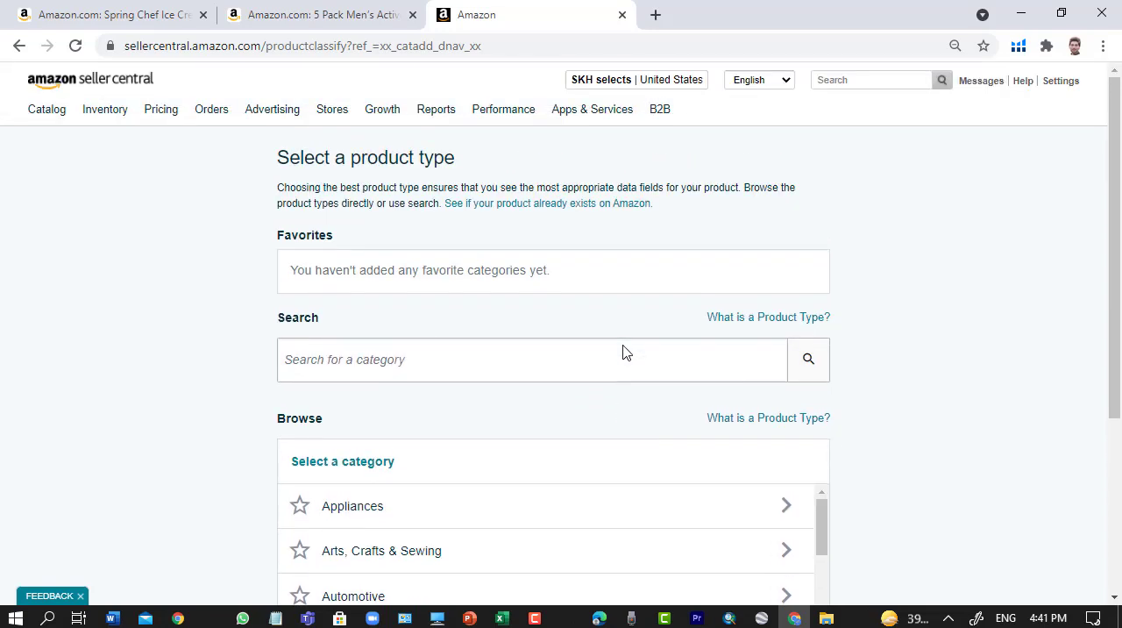
scroll(721, 360, down, 2)
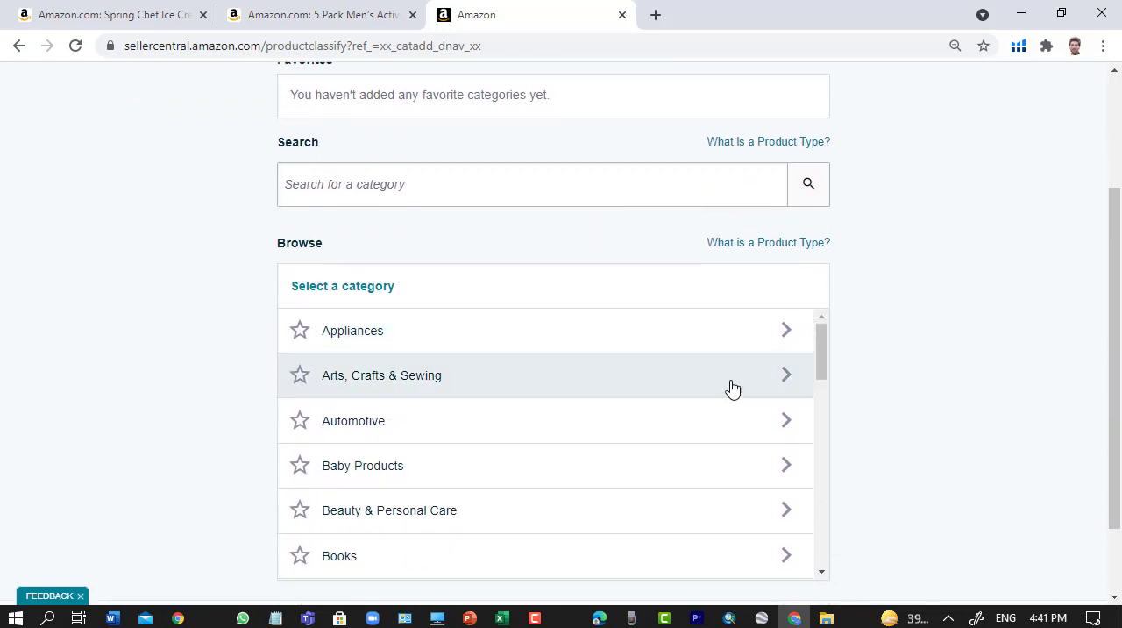
scroll(658, 513, up, 1)
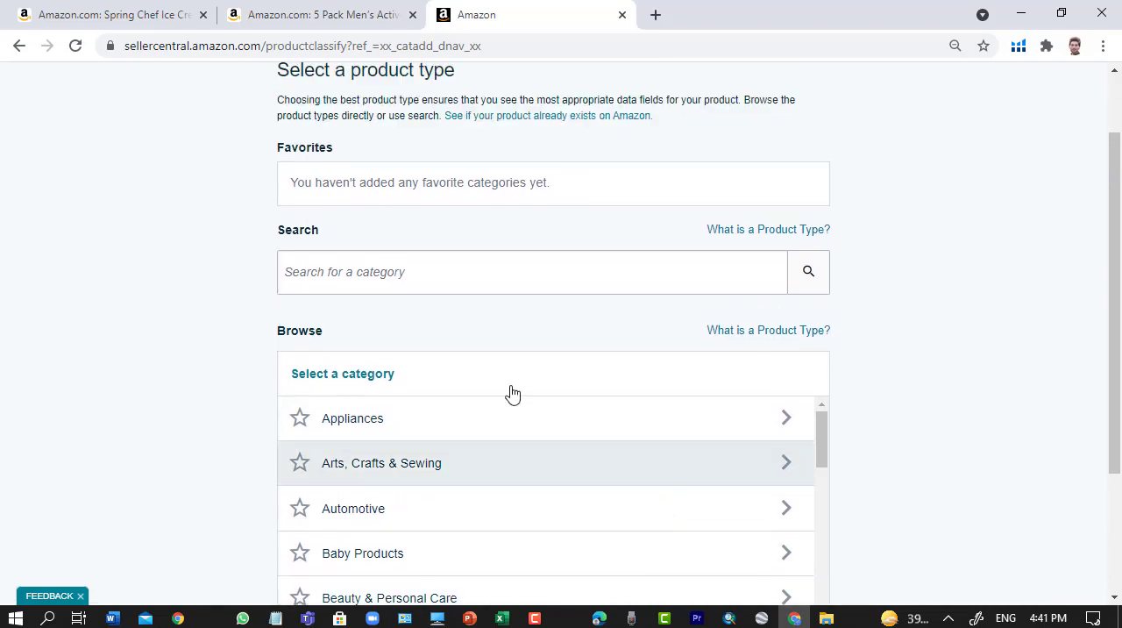
scroll(641, 451, down, 8)
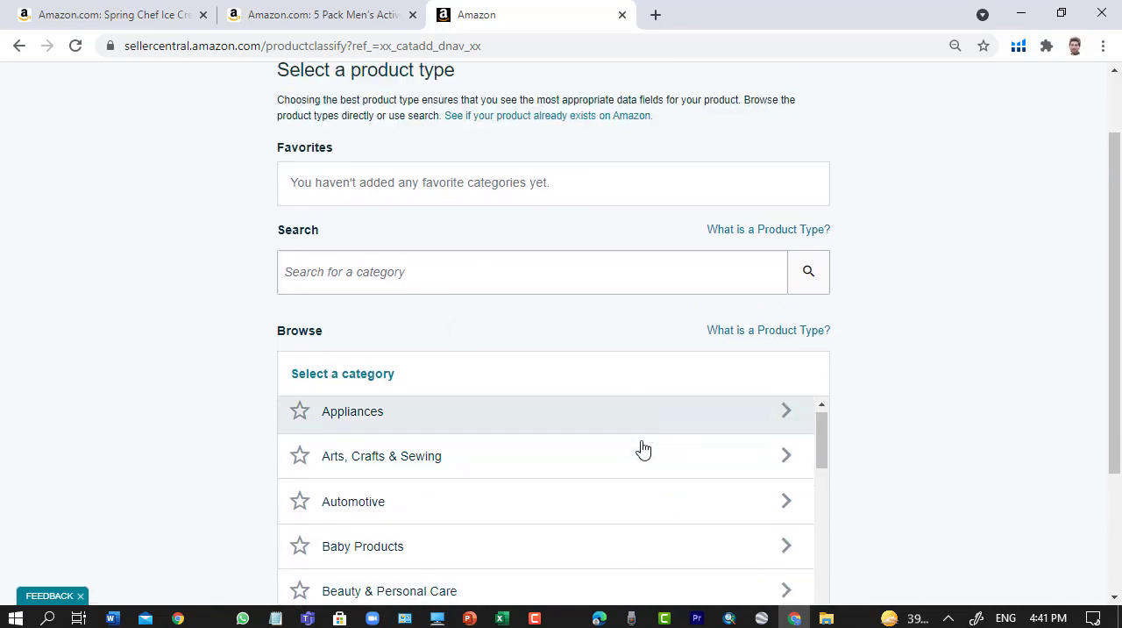
scroll(667, 519, down, 4)
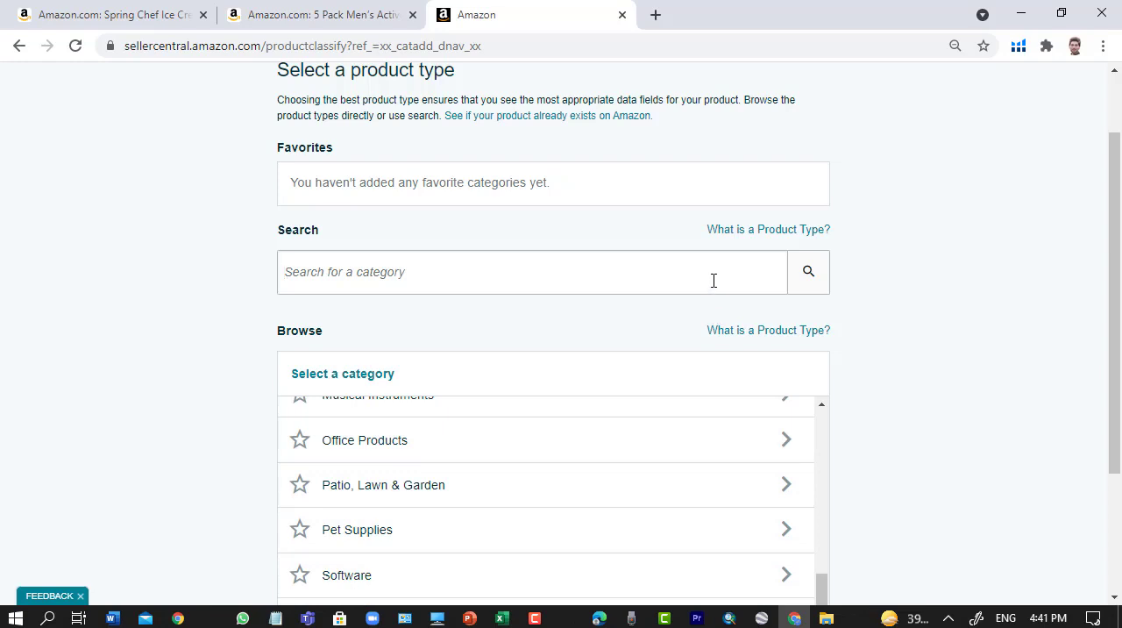
- Search the product types for "ice cream scoop" and select the Kitchen Tools type under Ice Cream Scoops
text(ic)
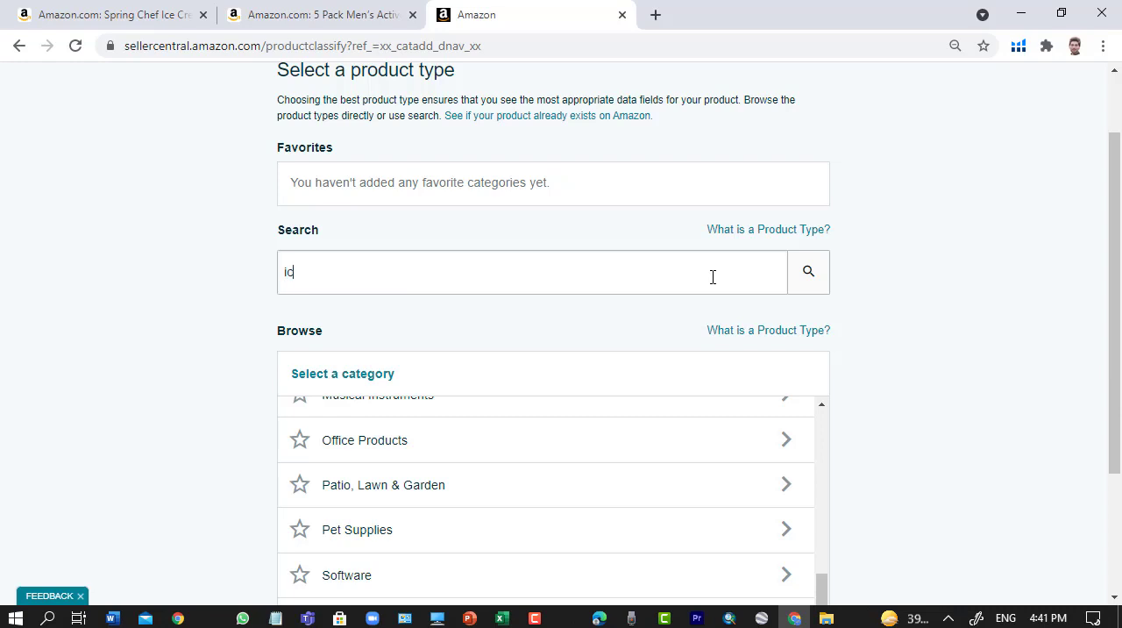
text(e cream scoop)
key(Return)
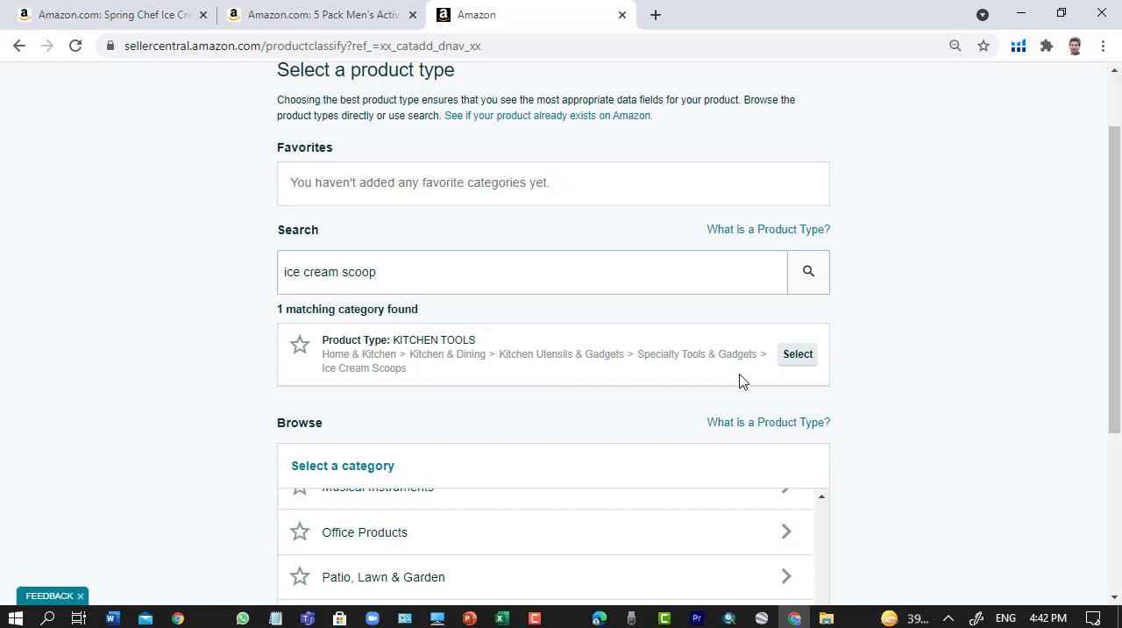
click(807, 361)
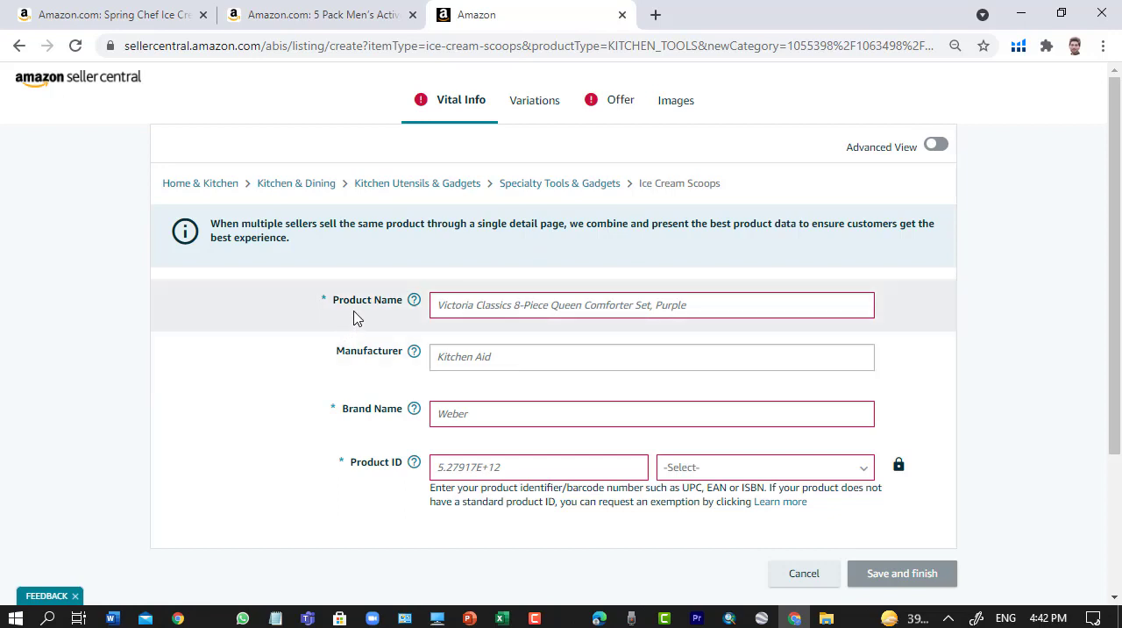
- Switch to the Word document and copy the full Spring Chef Ice Cream Scoop title for the listing's Product Name
click(462, 310)
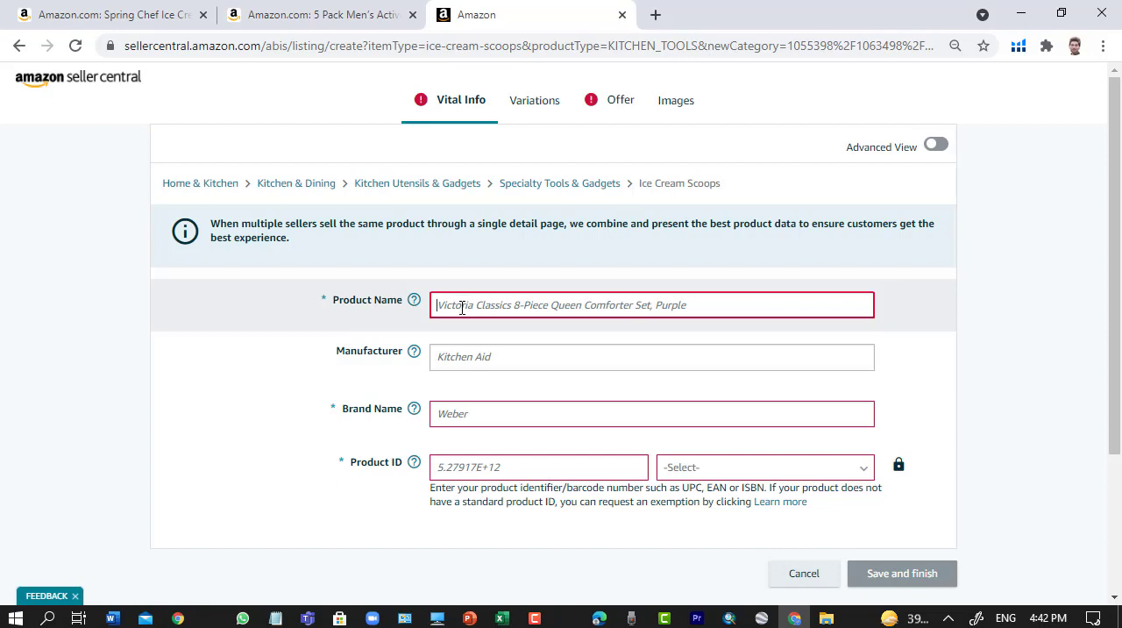
click(111, 618)
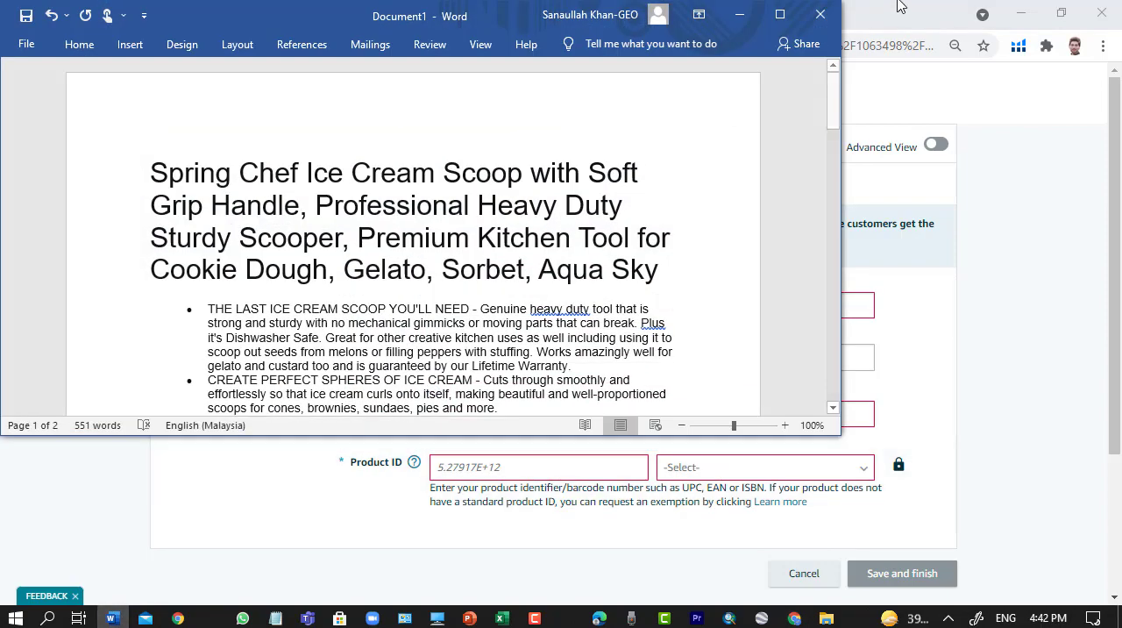
click(779, 14)
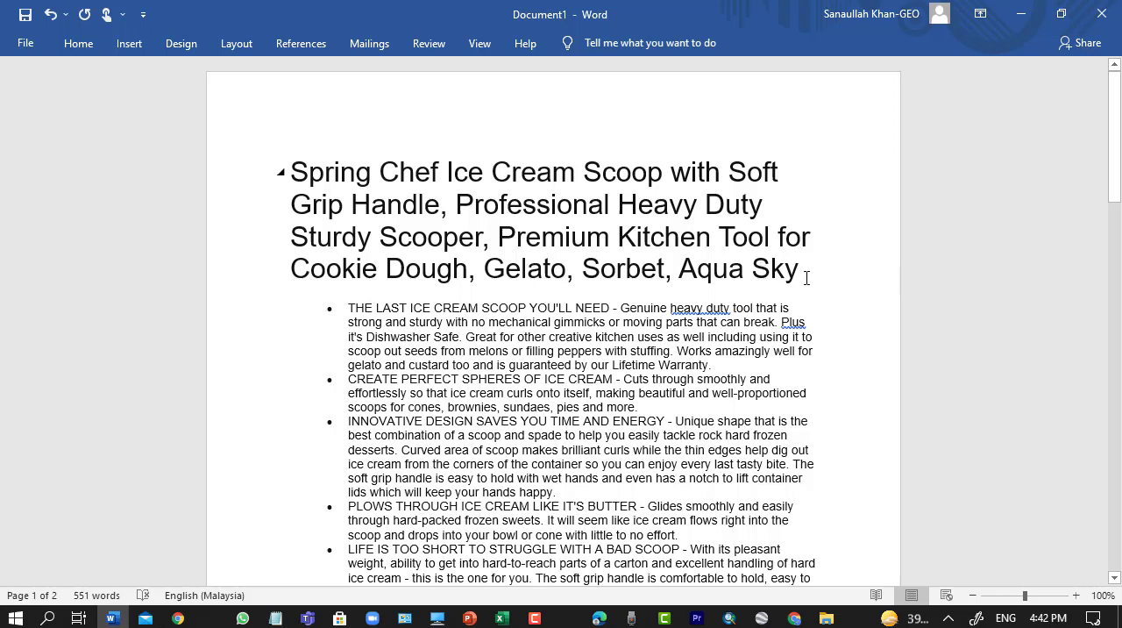
drag(807, 267, 258, 173)
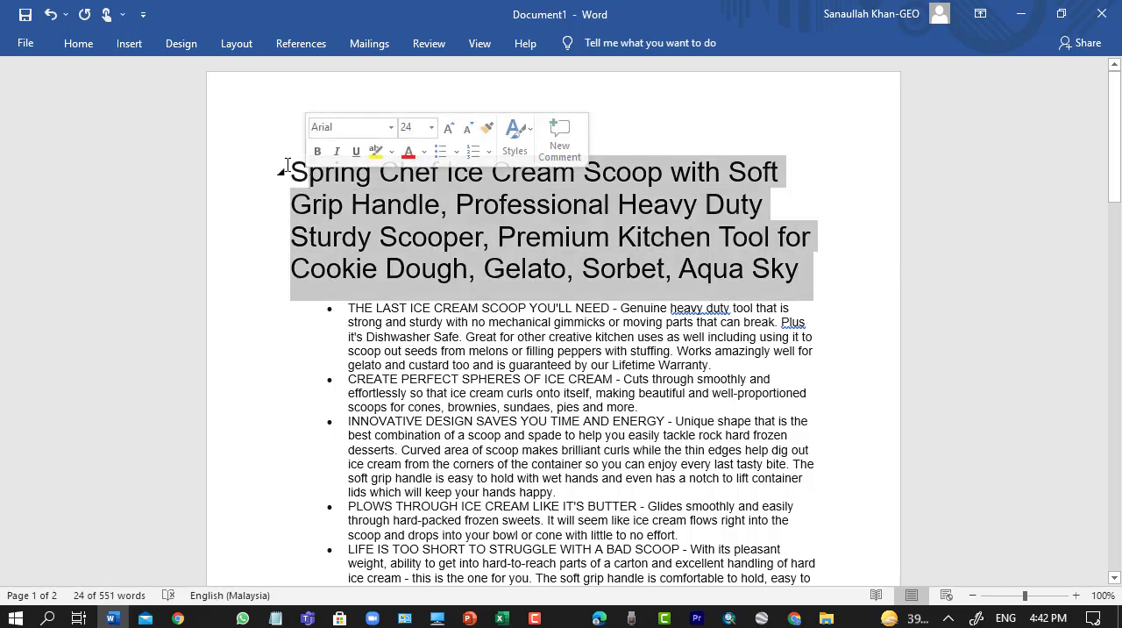
right_click(483, 207)
click(526, 233)
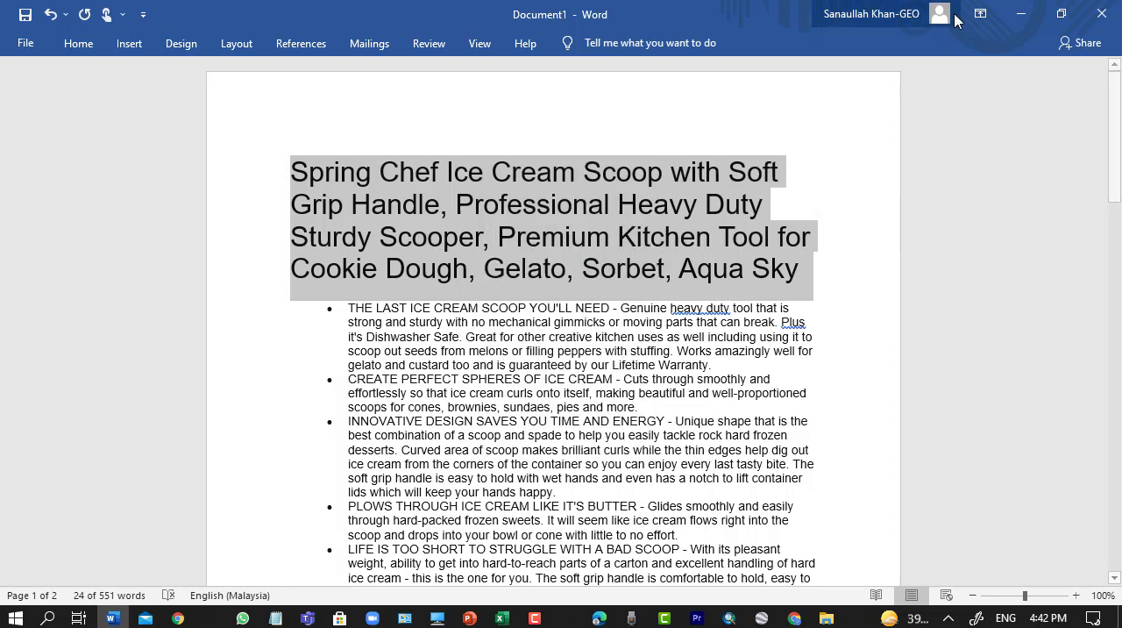
- Switch back to Seller Central in the browser and paste the copied Spring Chef Ice Cream Scoop title as the Product Name
click(1022, 25)
click(533, 300)
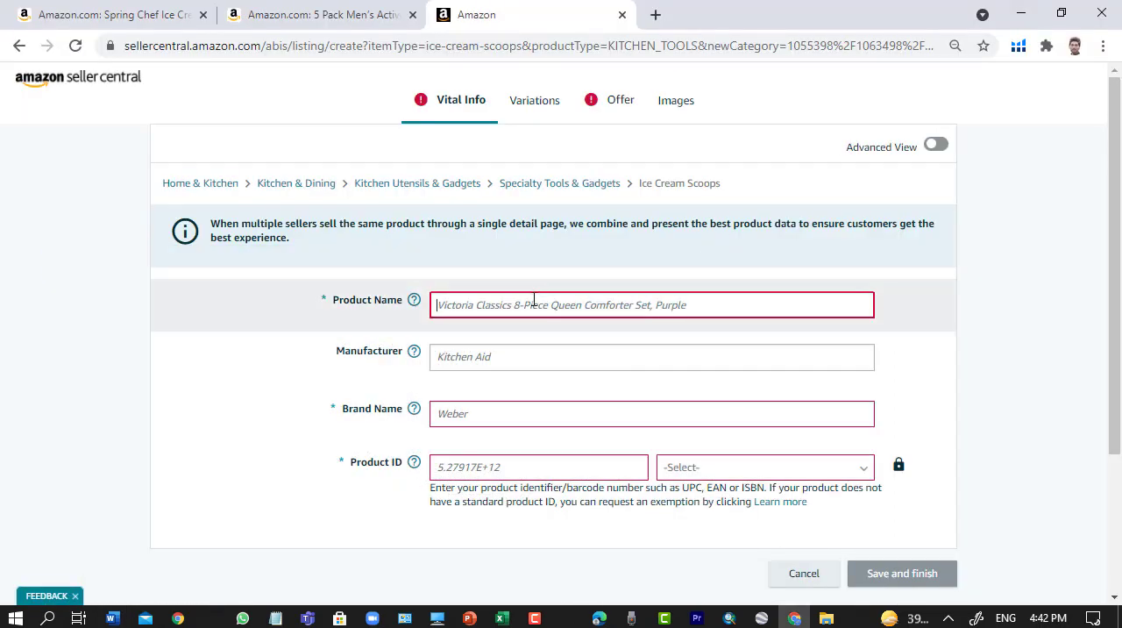
key(ctrl+v)
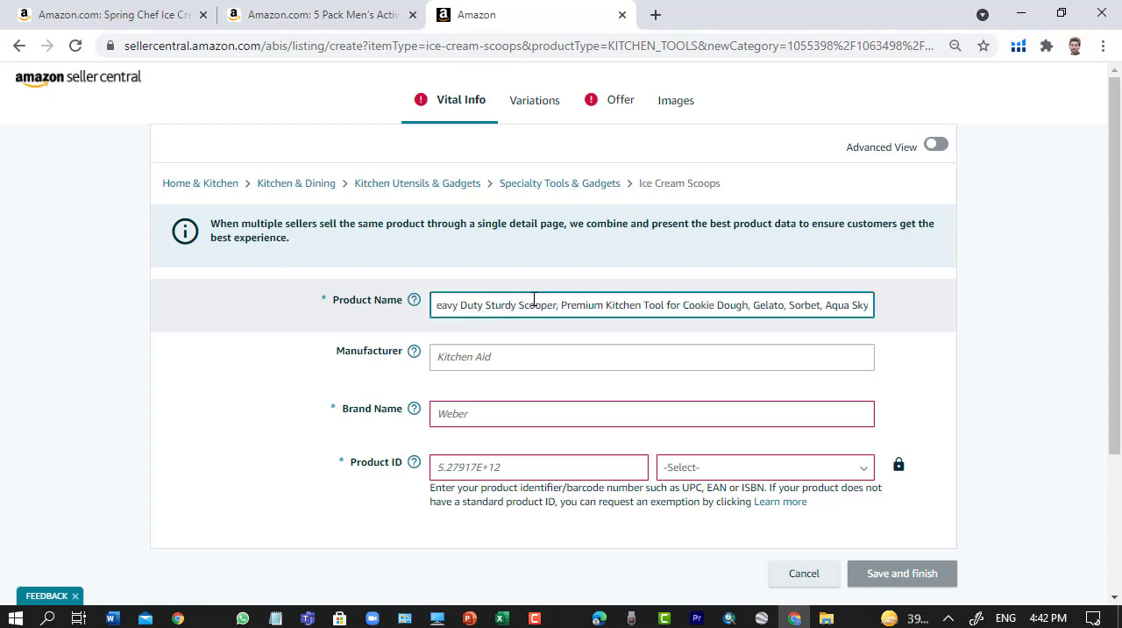
- Enter "skh slects" as the Brand Name and "skh slect" as the Manufacturer
scroll(911, 337, down, 2)
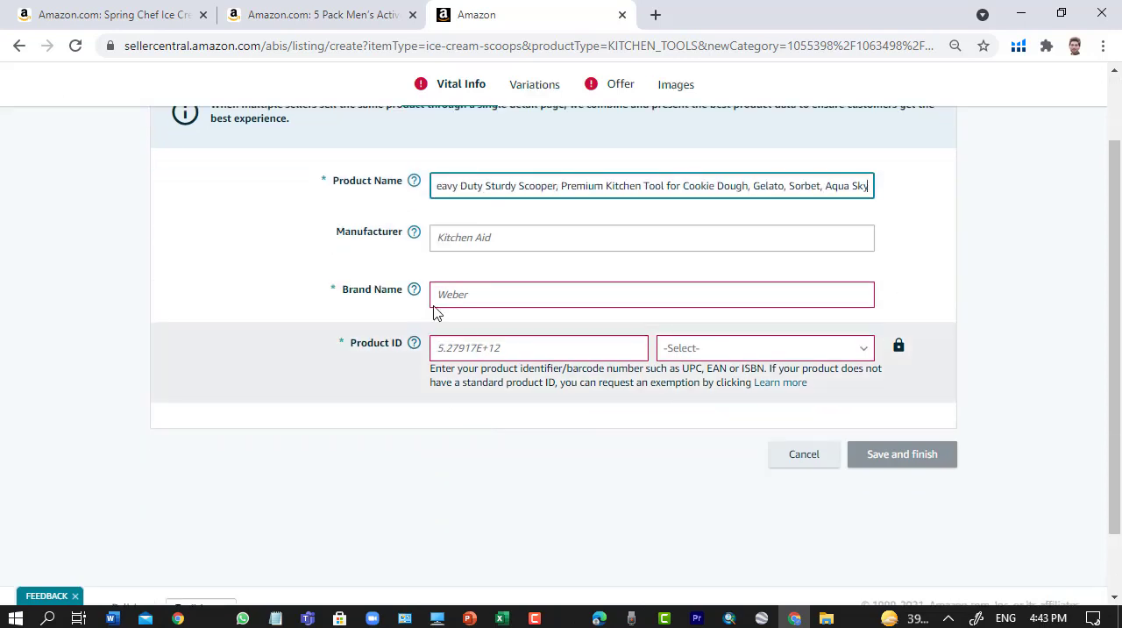
click(474, 238)
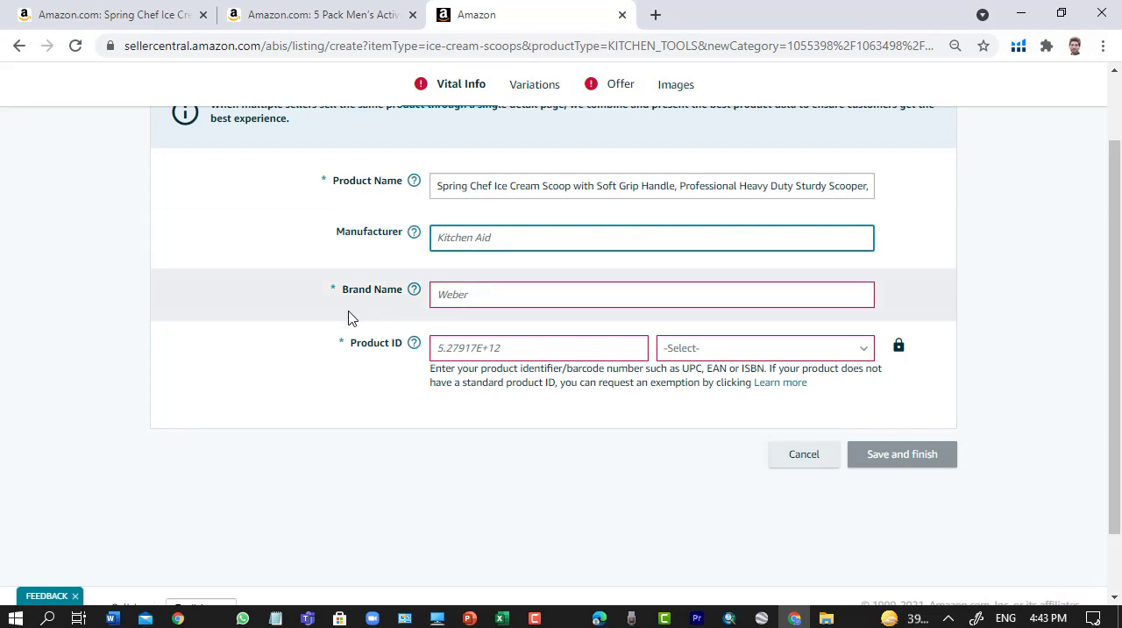
click(478, 303)
text(s)
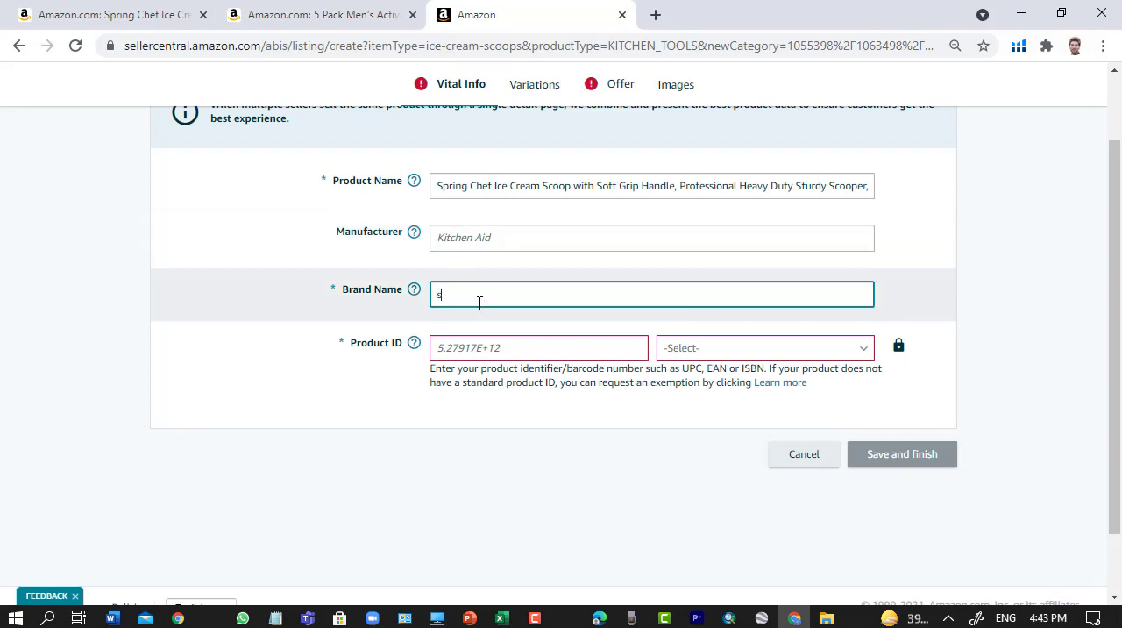
text(kh slects)
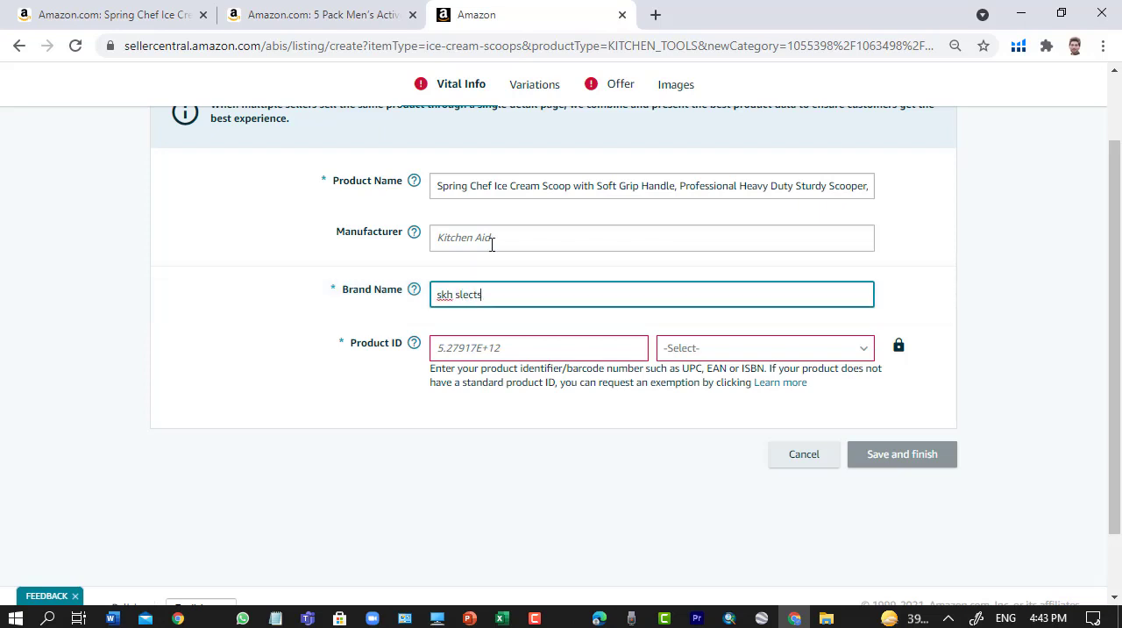
click(492, 236)
text(skh slect)
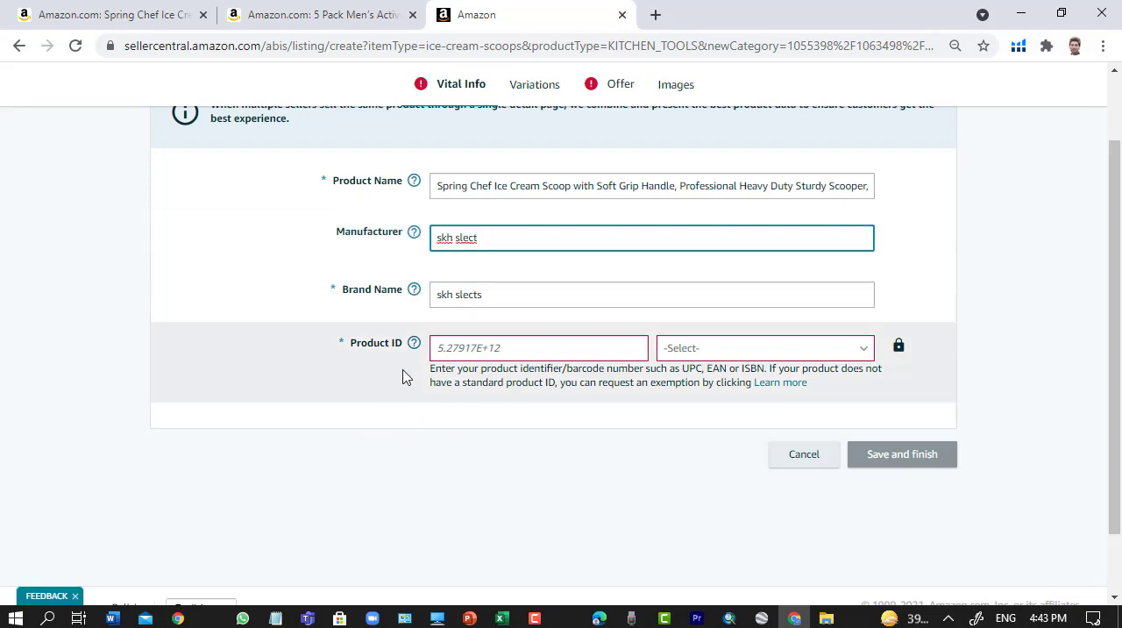
- Enter 123456789 as the Product ID and set its type to UPC
click(487, 348)
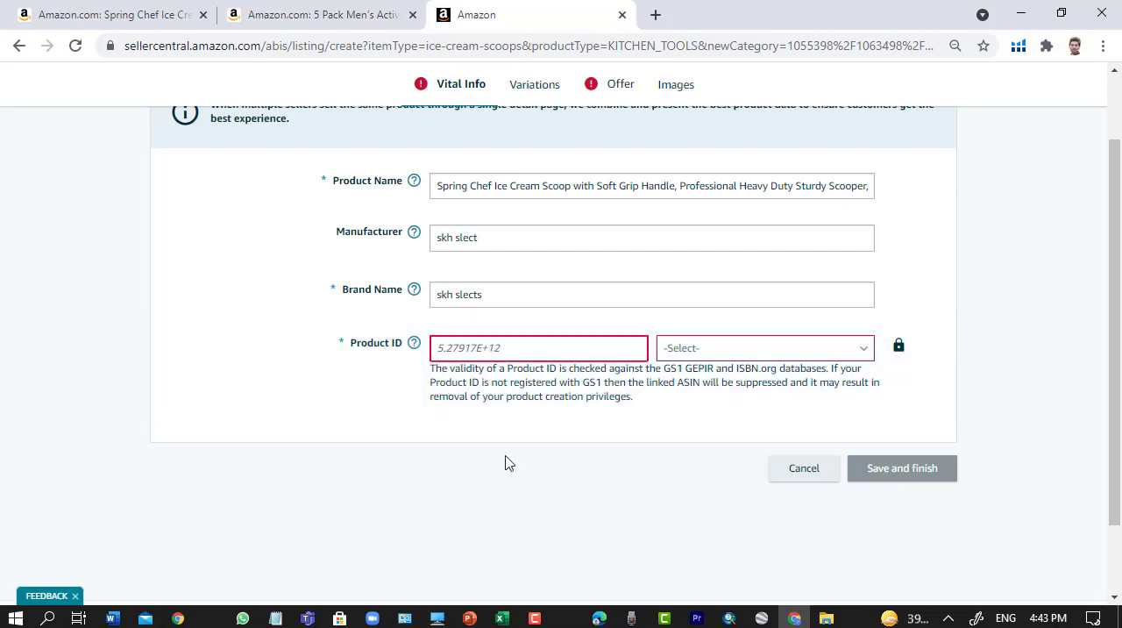
scroll(505, 463, up, 2)
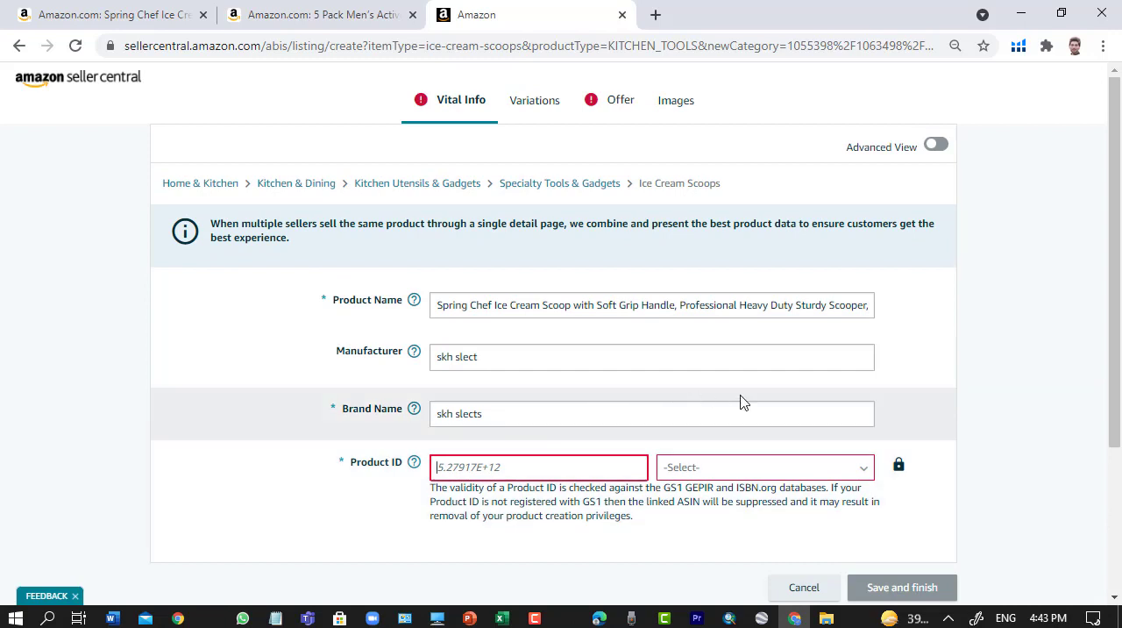
scroll(809, 401, down, 2)
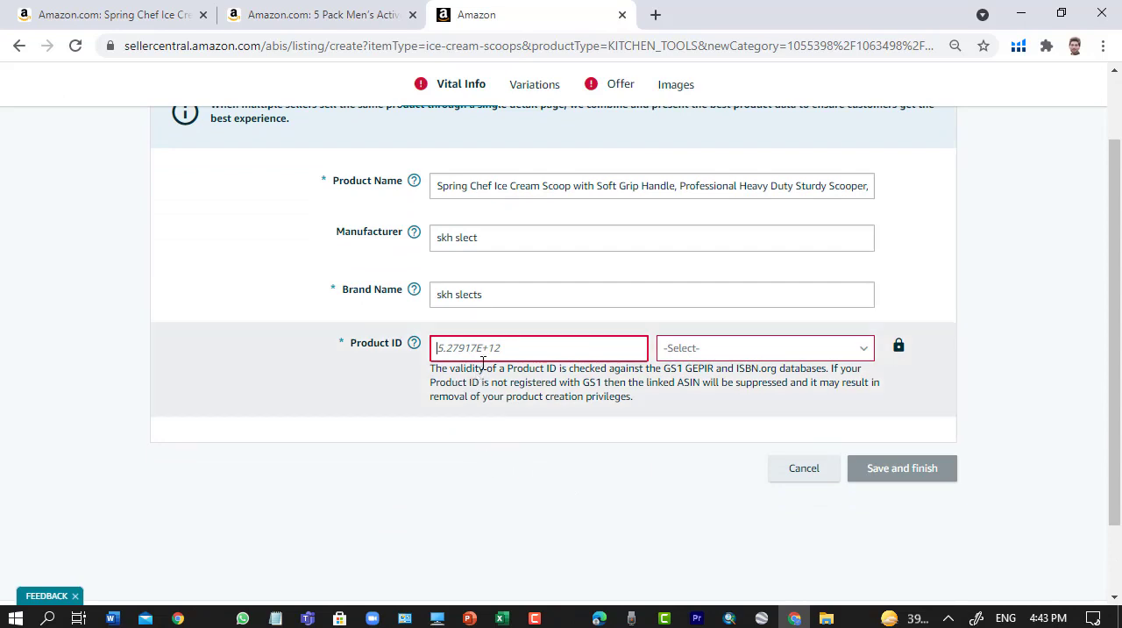
text(123)
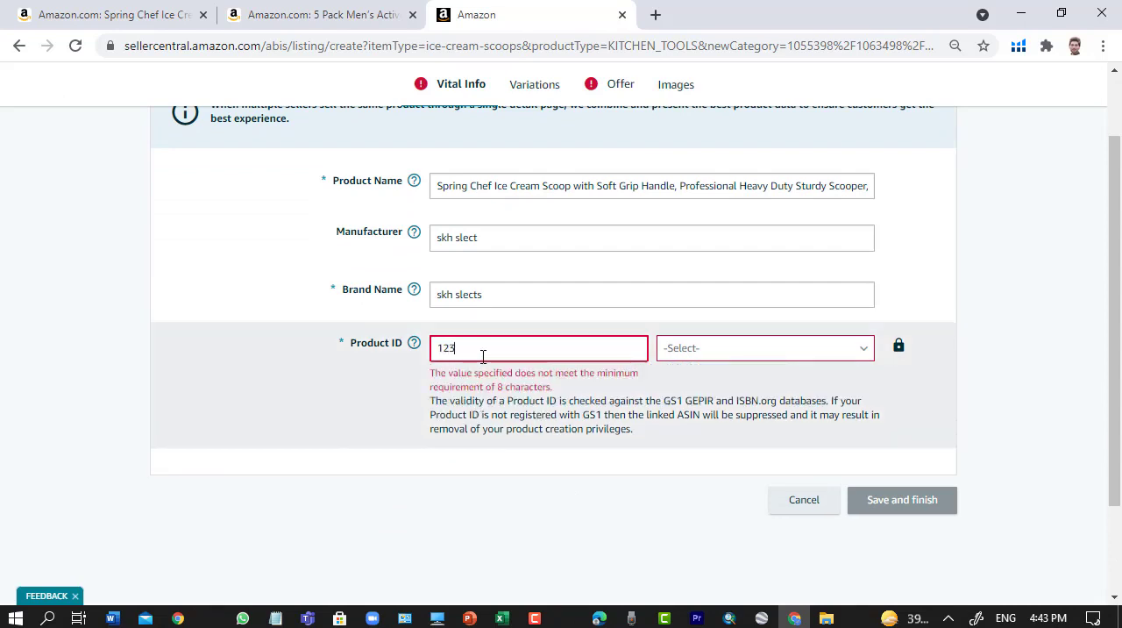
text(456789)
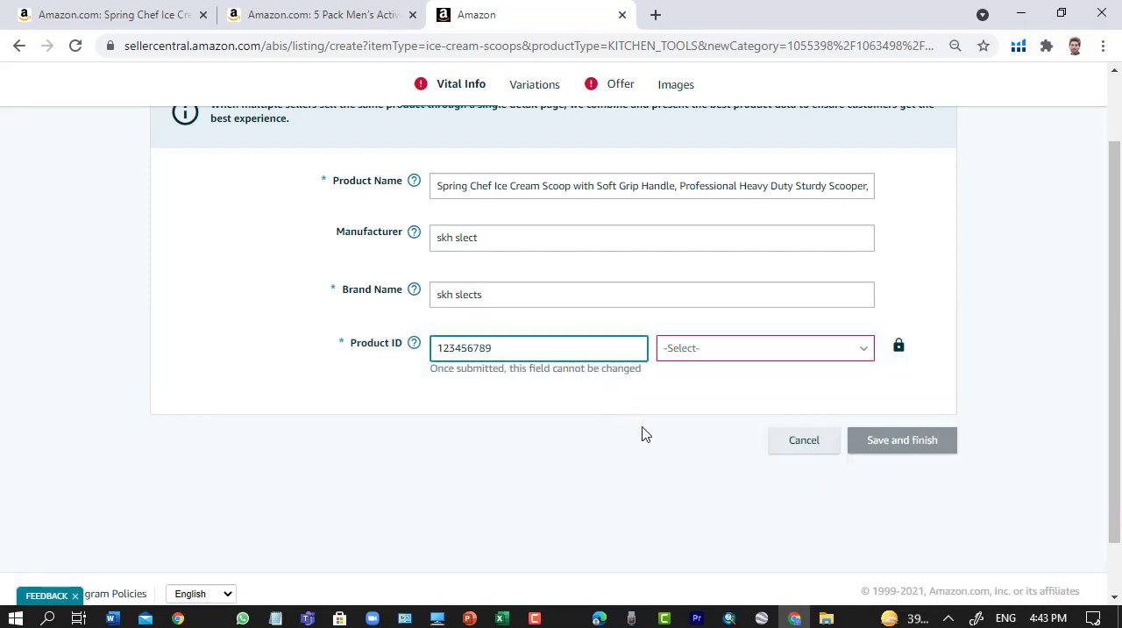
click(743, 353)
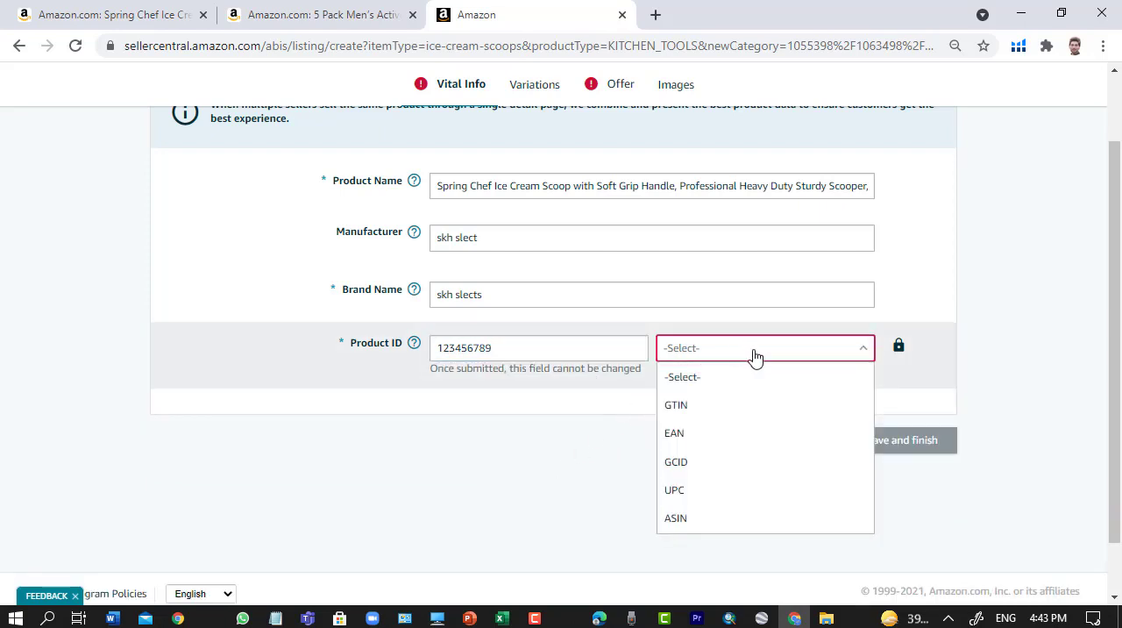
click(678, 495)
- Open the listing's Variations section and set the Variations Theme to ColorName
scroll(532, 522, up, 2)
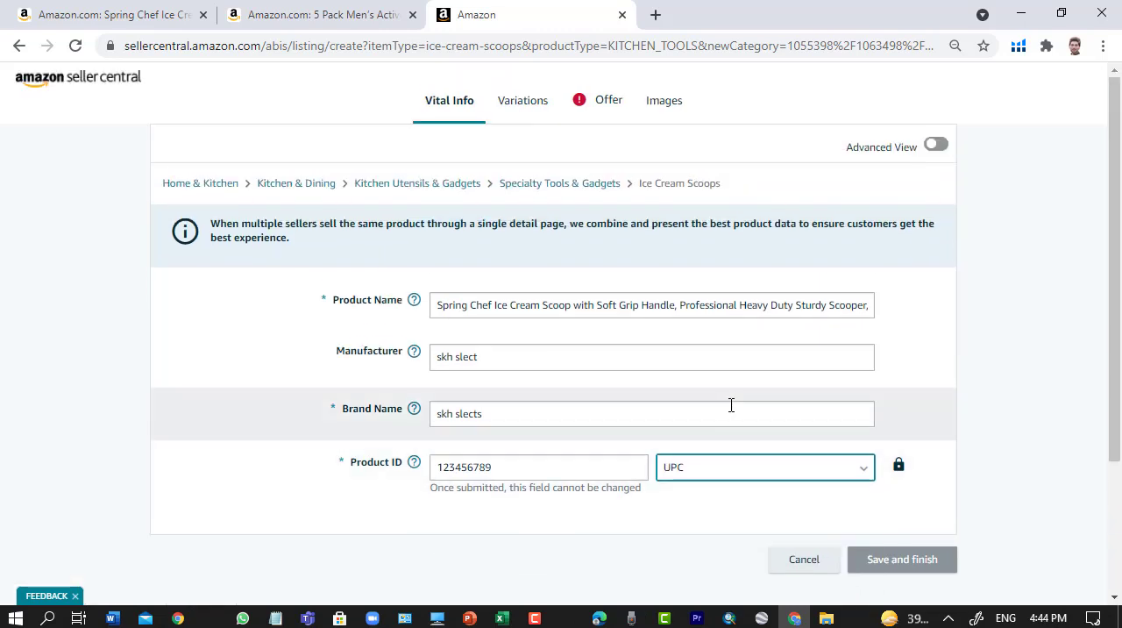
scroll(729, 406, down, 2)
scroll(728, 406, up, 2)
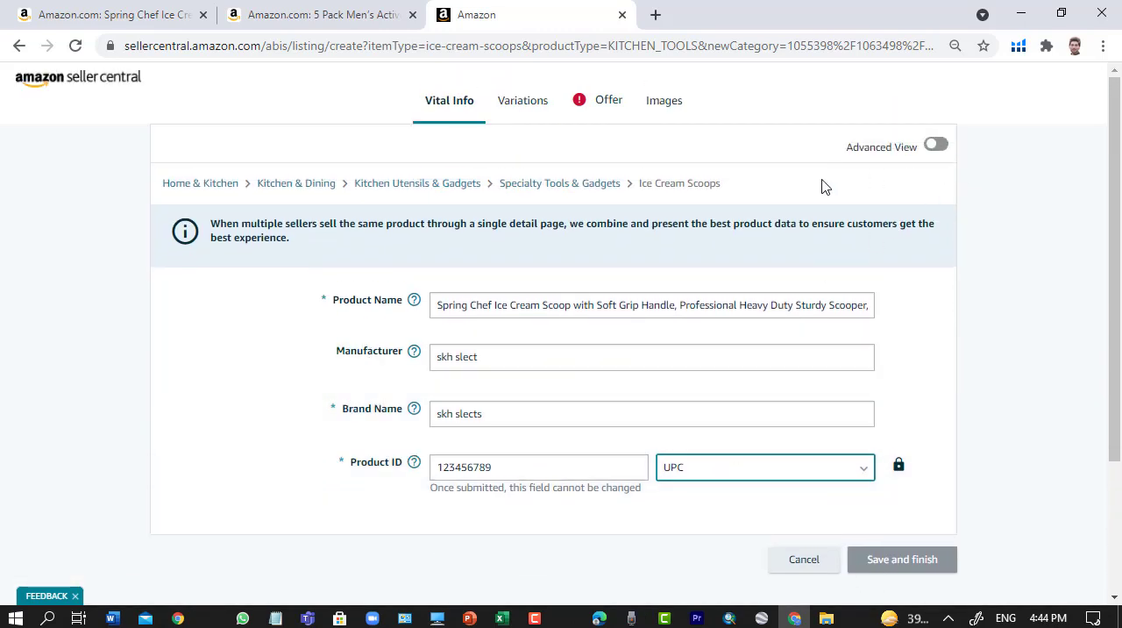
click(520, 104)
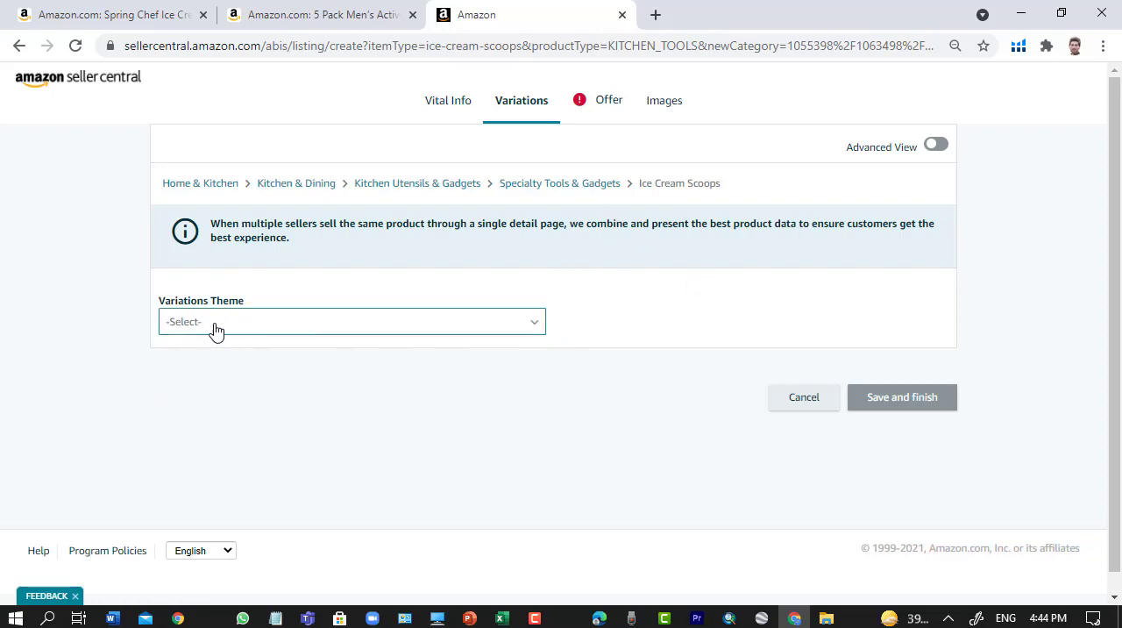
click(534, 324)
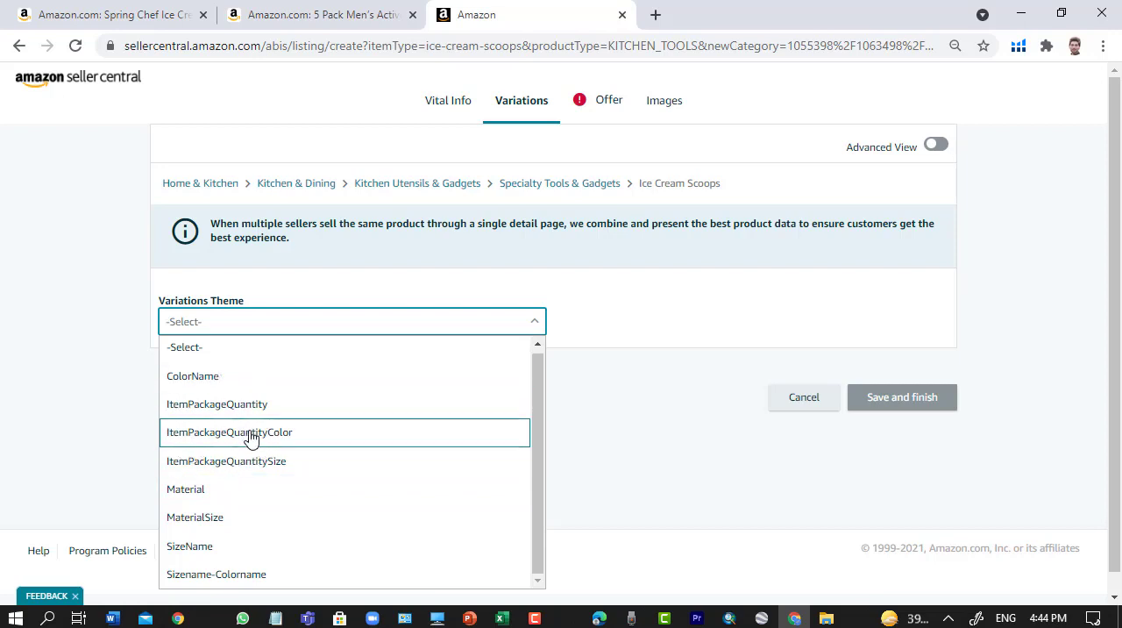
click(225, 381)
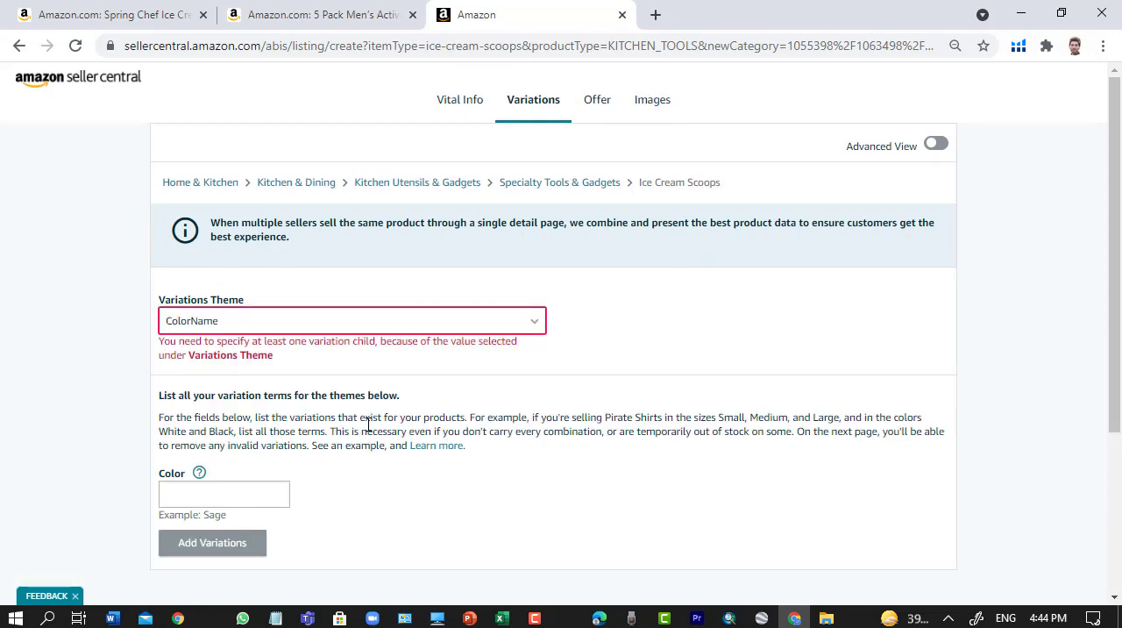
- List black, red, blue and white as the color terms and add them as variations
scroll(392, 430, down, 2)
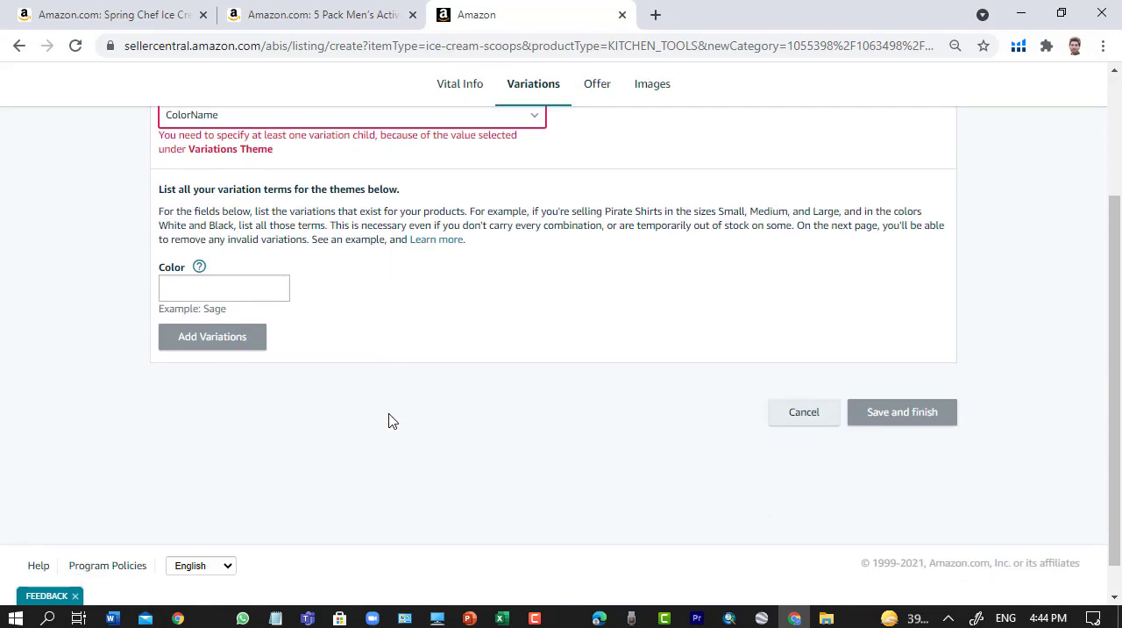
click(230, 291)
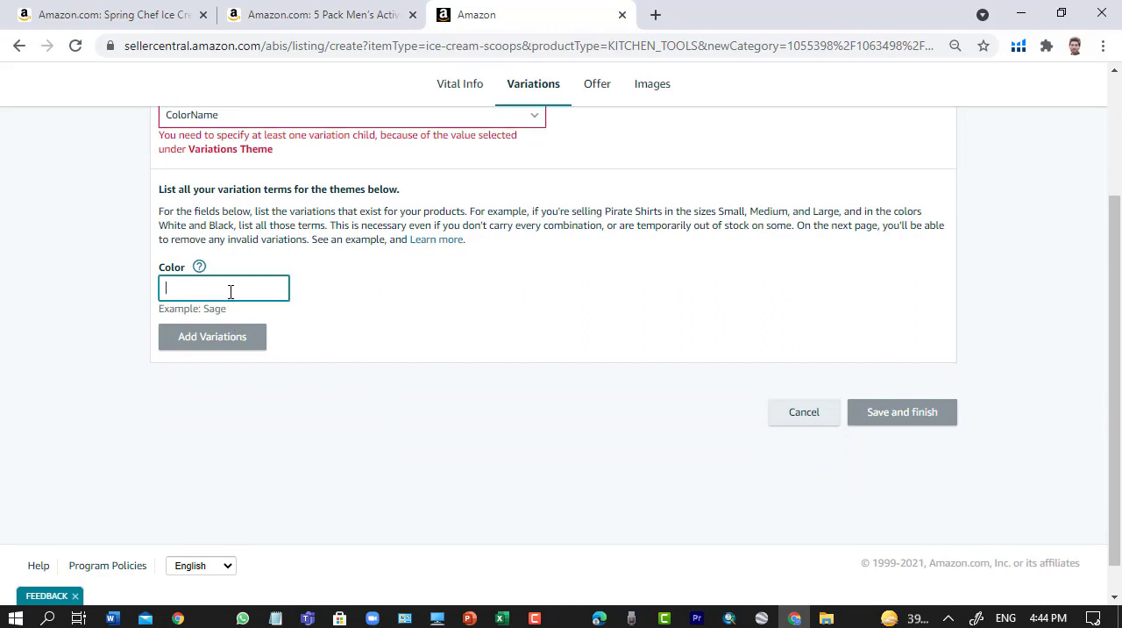
text(bl)
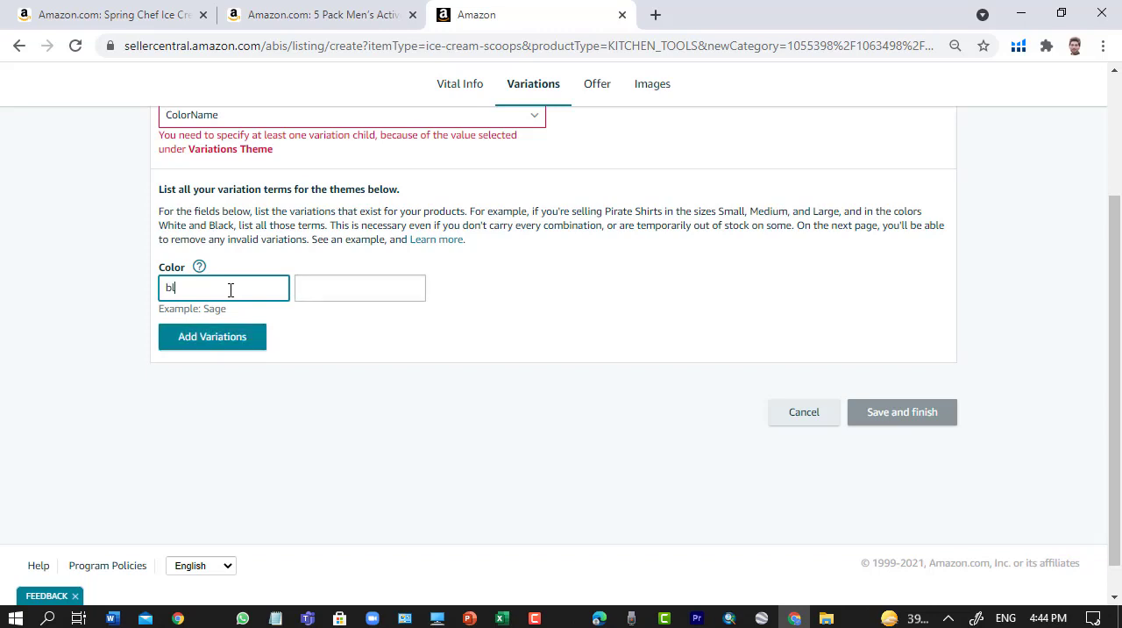
text(ack)
click(301, 288)
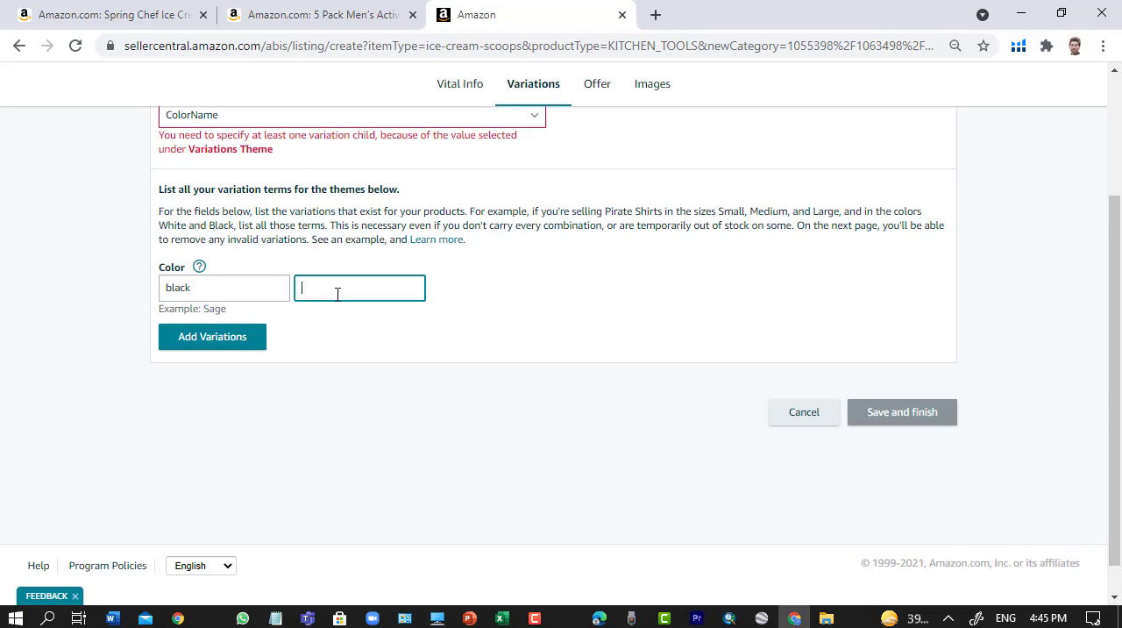
text(red)
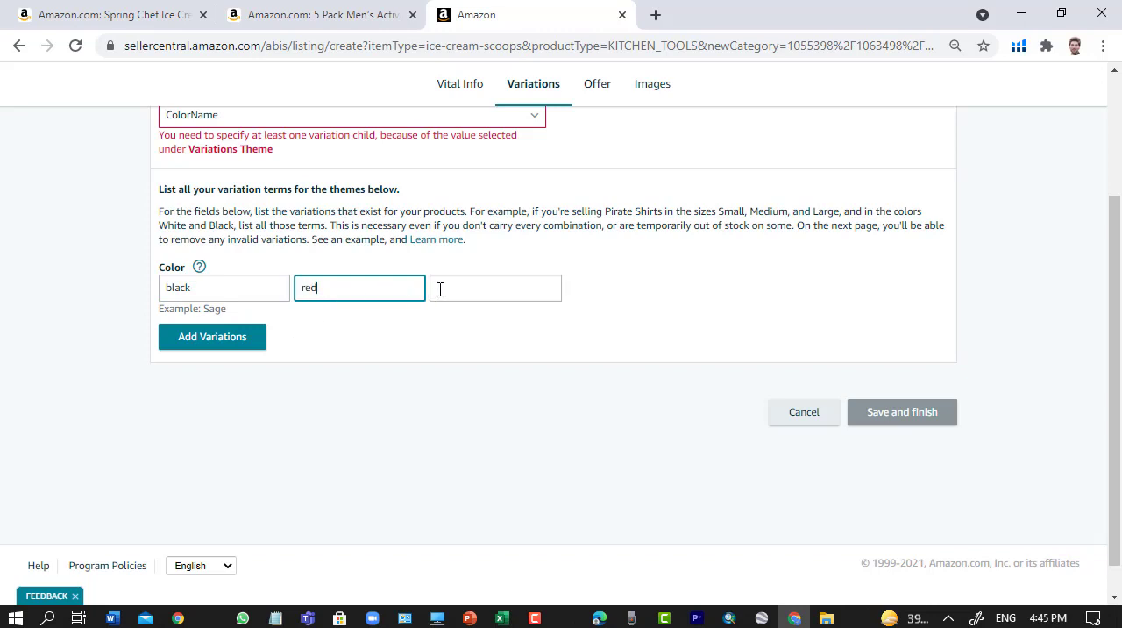
click(447, 288)
text(blue)
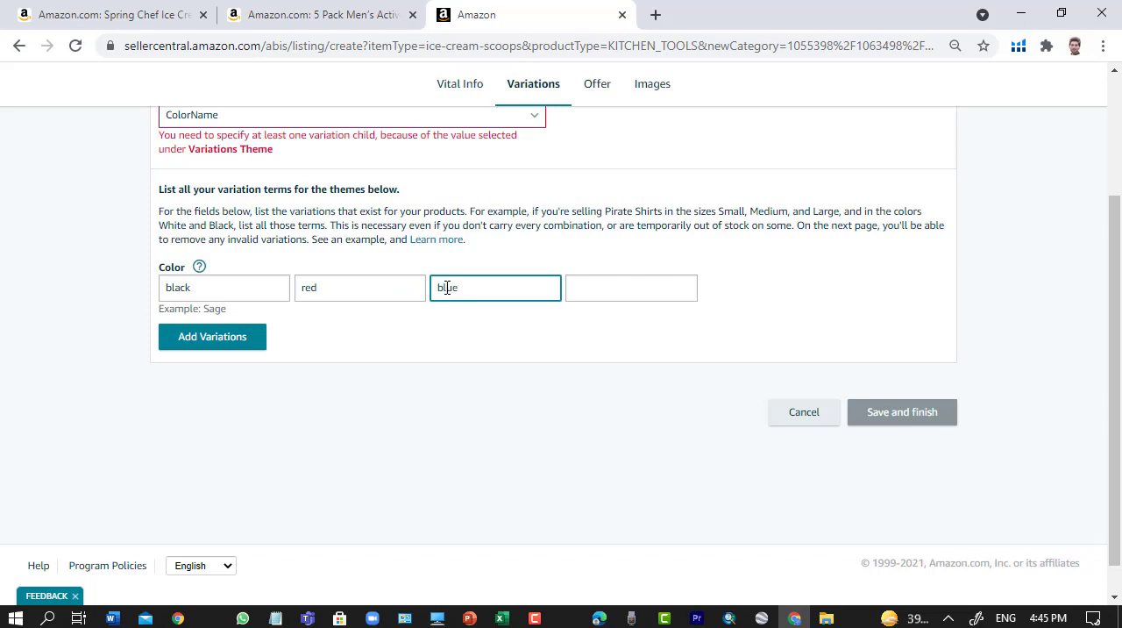
click(669, 296)
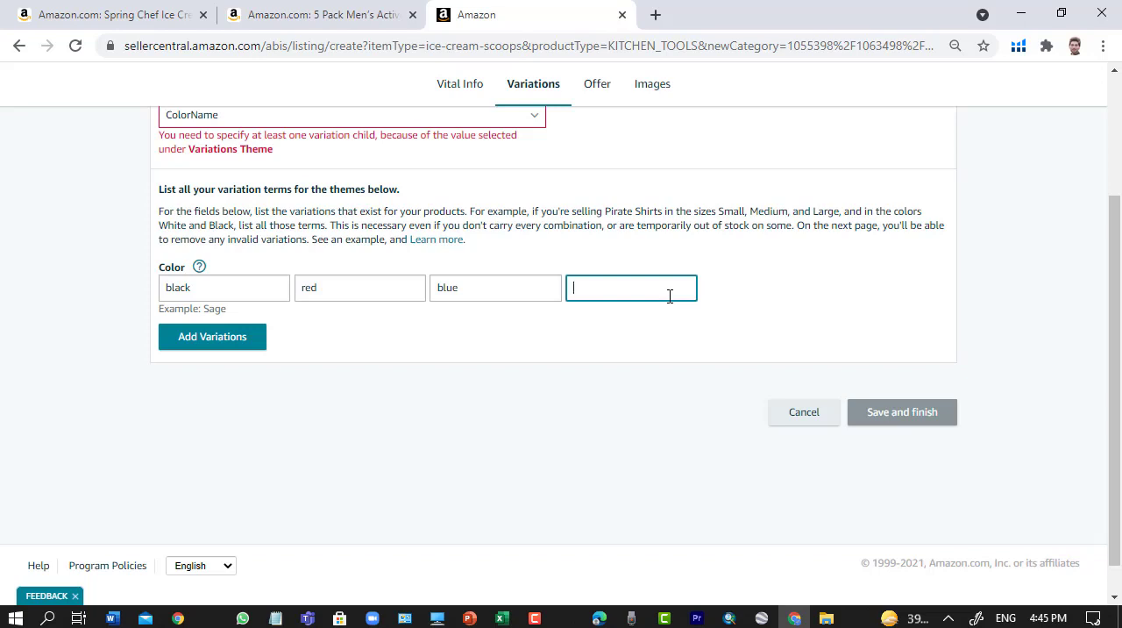
text(white)
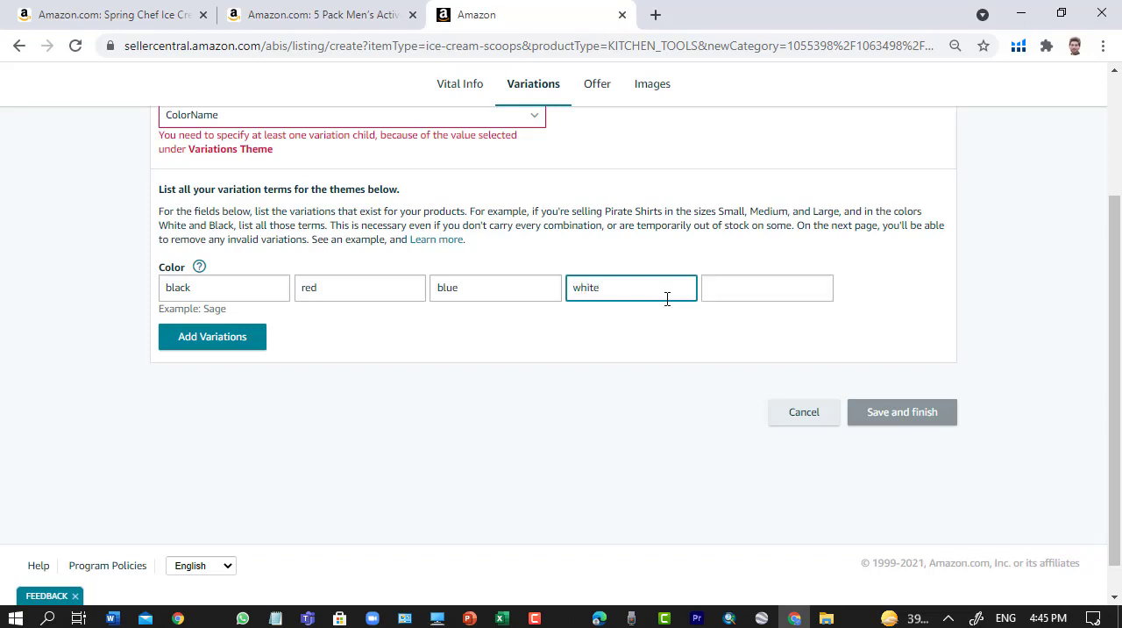
click(214, 340)
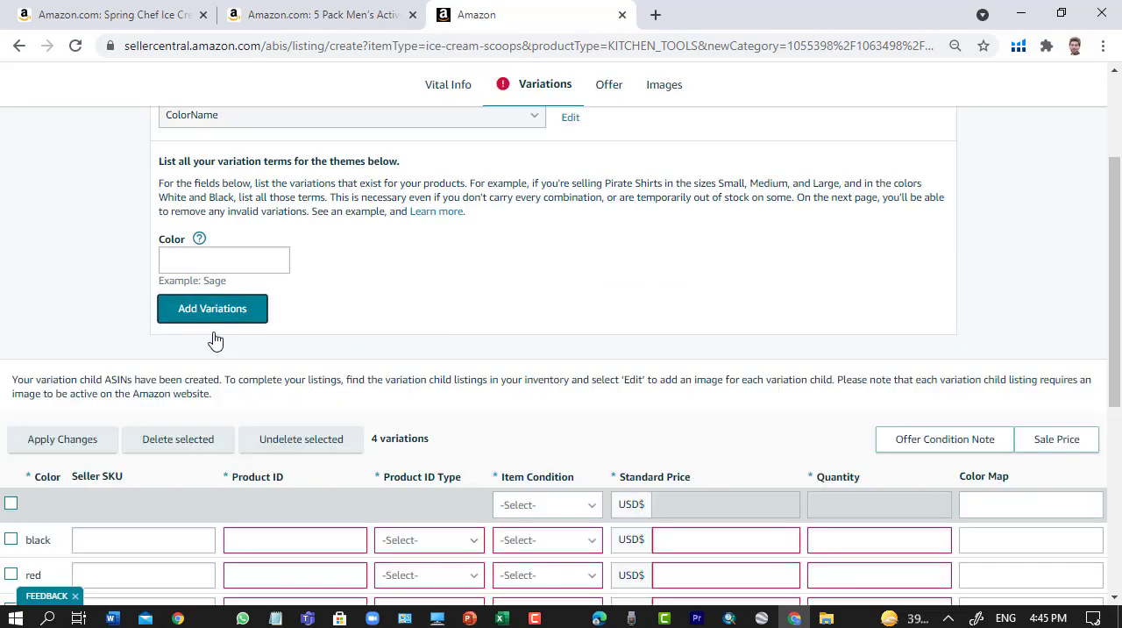
- Look over the variation theme settings and the table of color variations with its fields for SKU, product ID, condition, price and quantity
scroll(443, 377, up, 3)
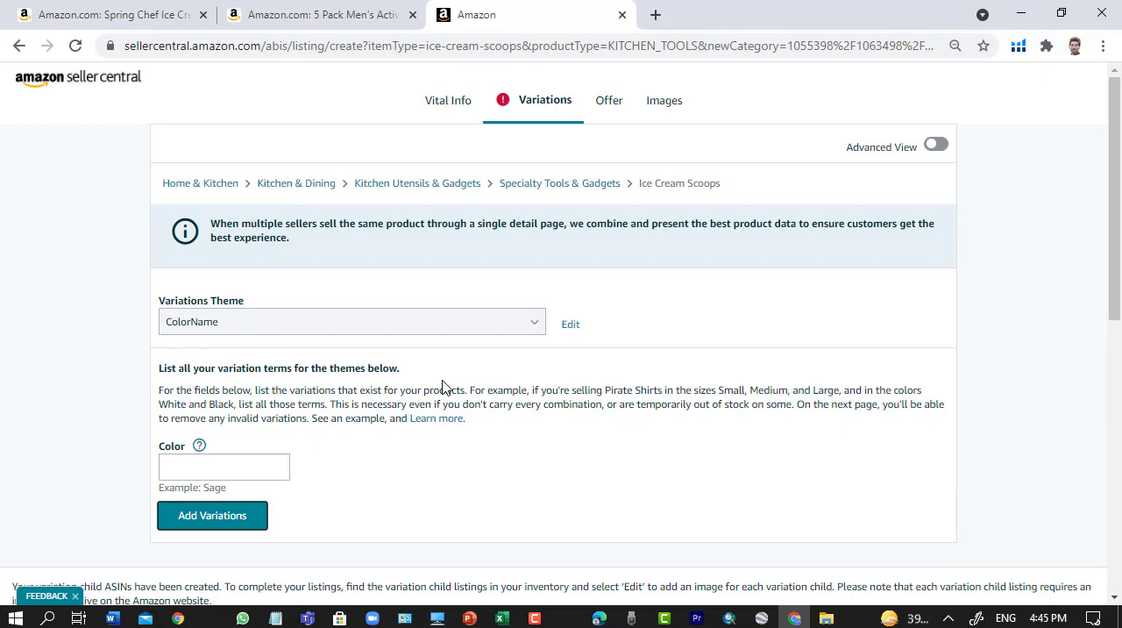
scroll(453, 398, down, 4)
scroll(453, 401, up, 3)
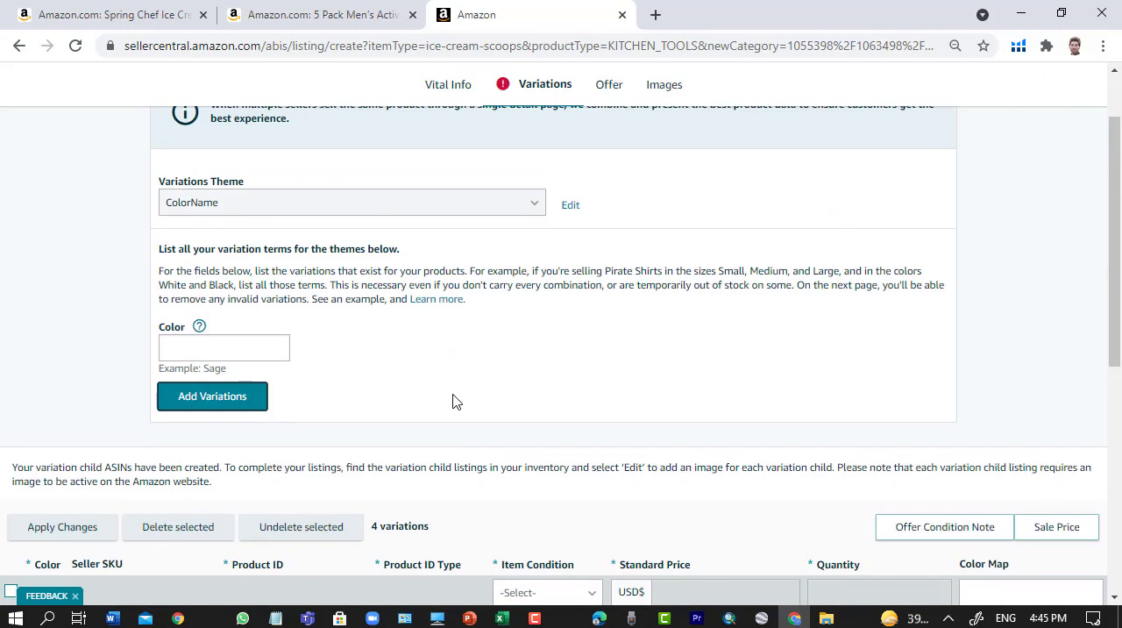
scroll(453, 401, down, 4)
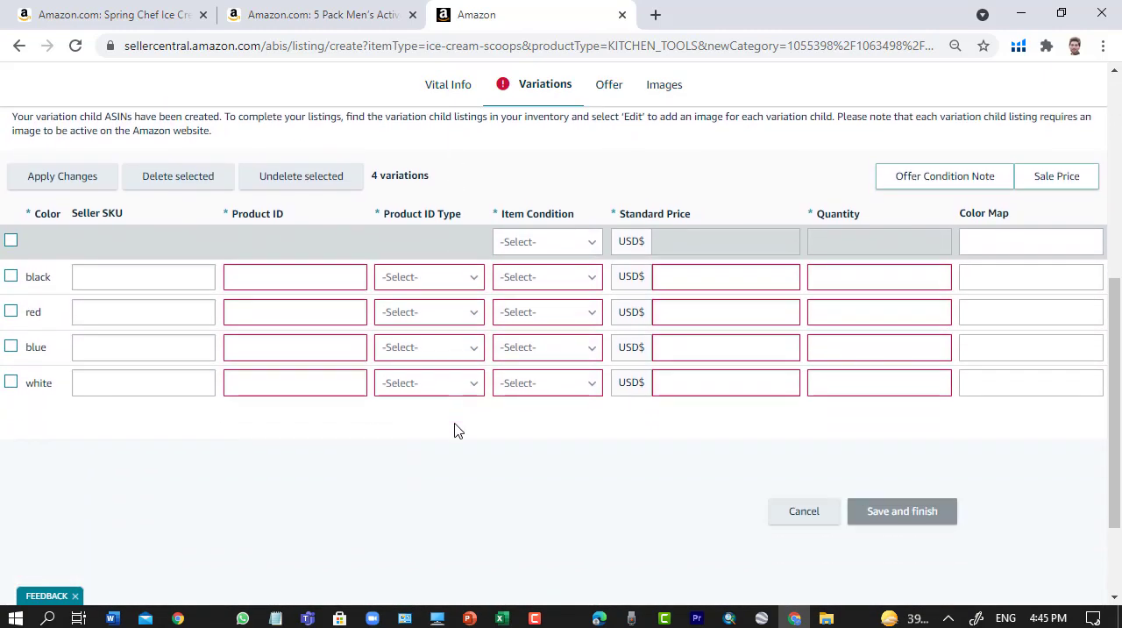
scroll(463, 463, up, 1)
scroll(356, 275, up, 1)
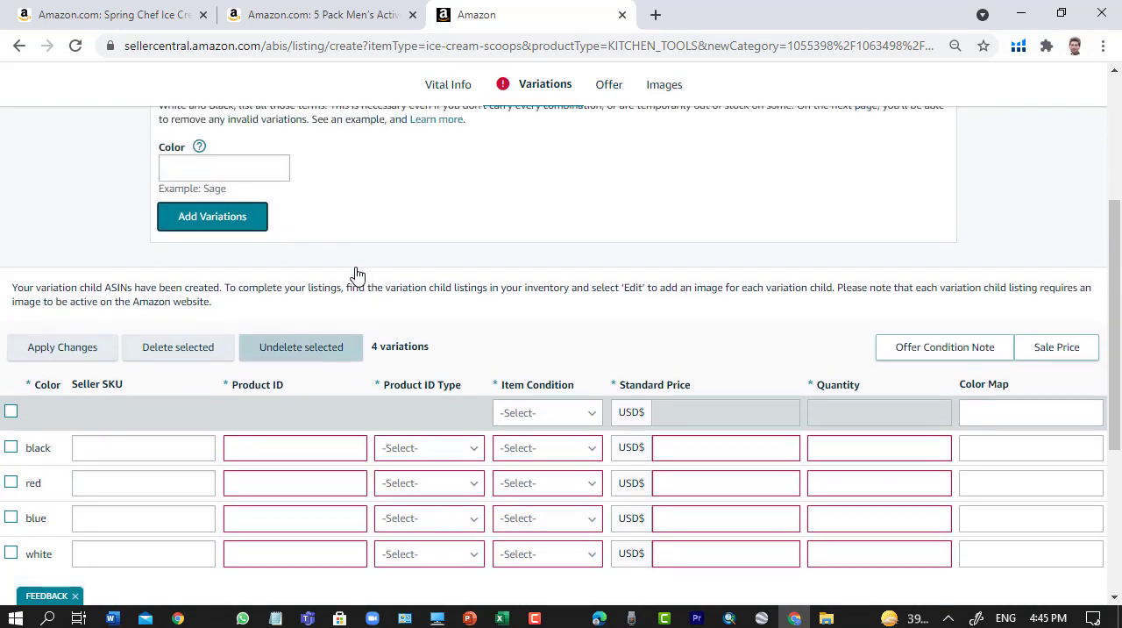
scroll(193, 286, up, 2)
scroll(218, 423, up, 1)
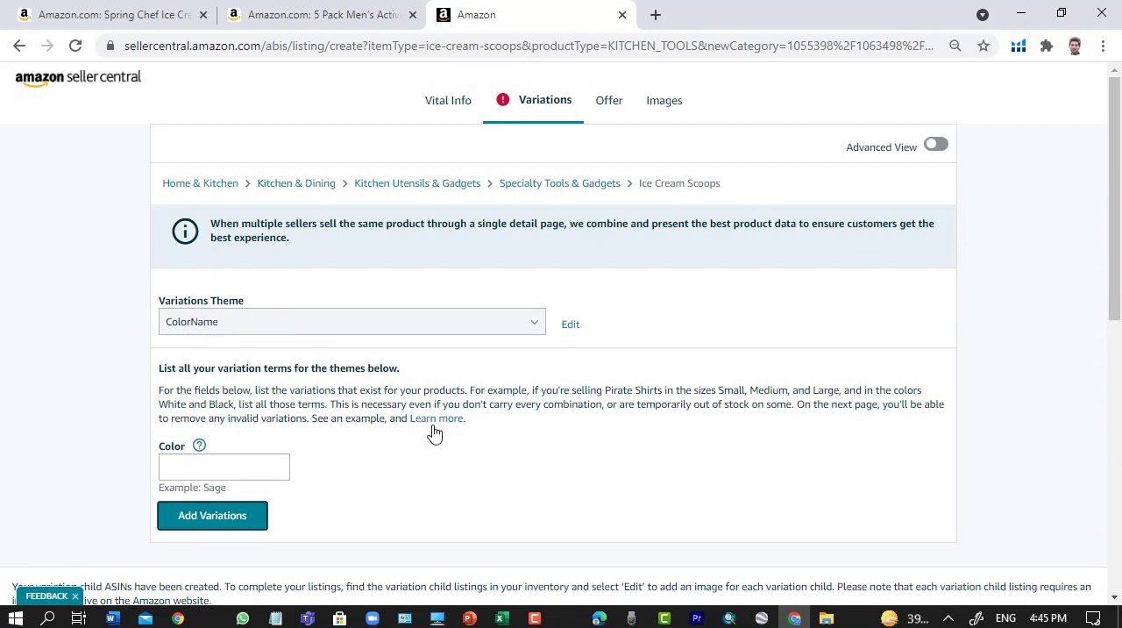
scroll(498, 435, down, 1)
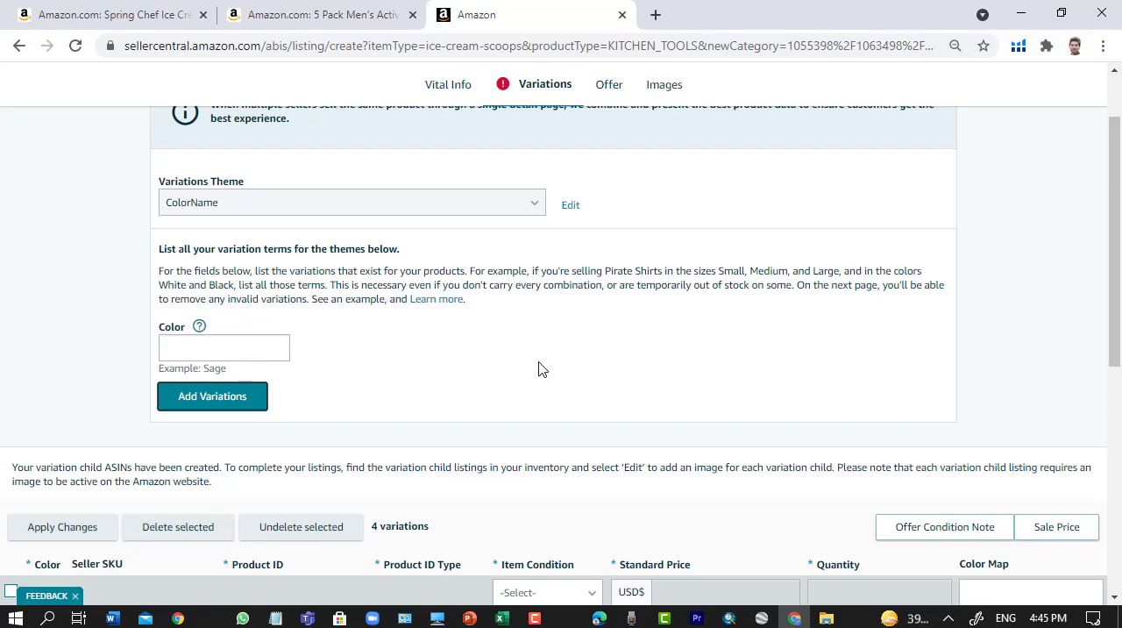
scroll(538, 368, down, 3)
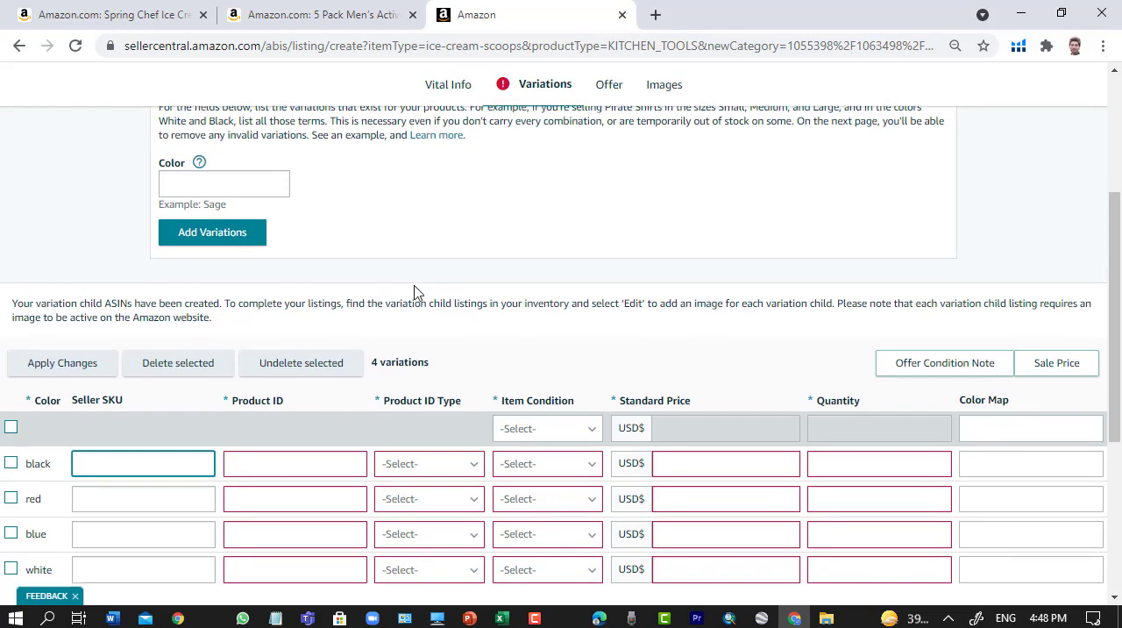
scroll(417, 292, down, 3)
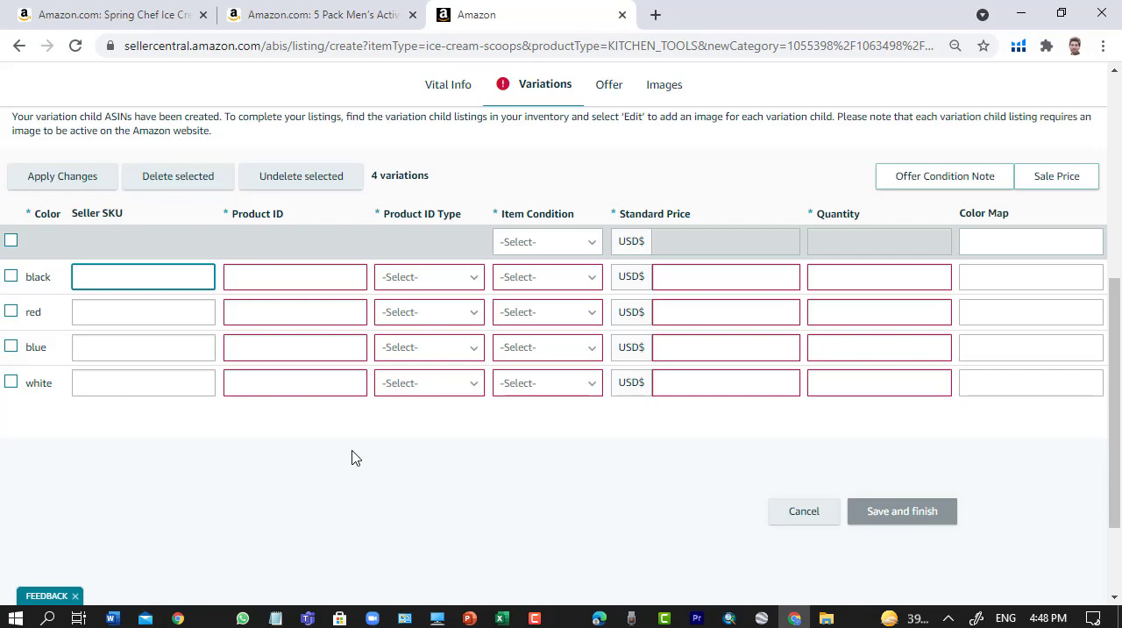
- Review the product name, manufacturer and brand in Vital Info, and return to the color variations table
scroll(353, 457, up, 2)
scroll(453, 328, up, 4)
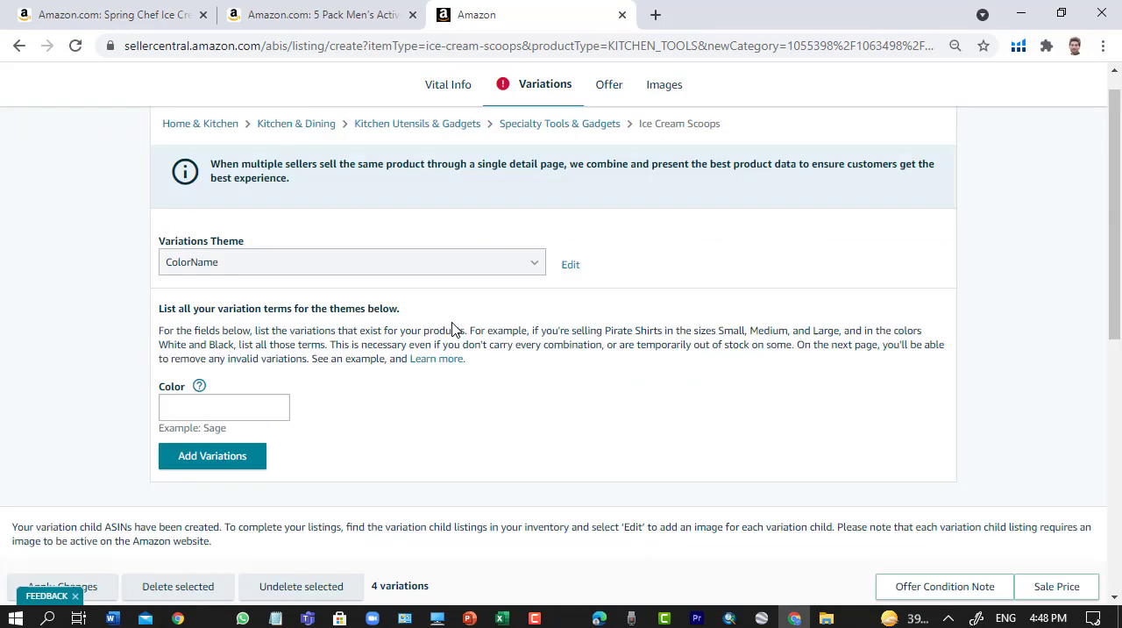
click(447, 102)
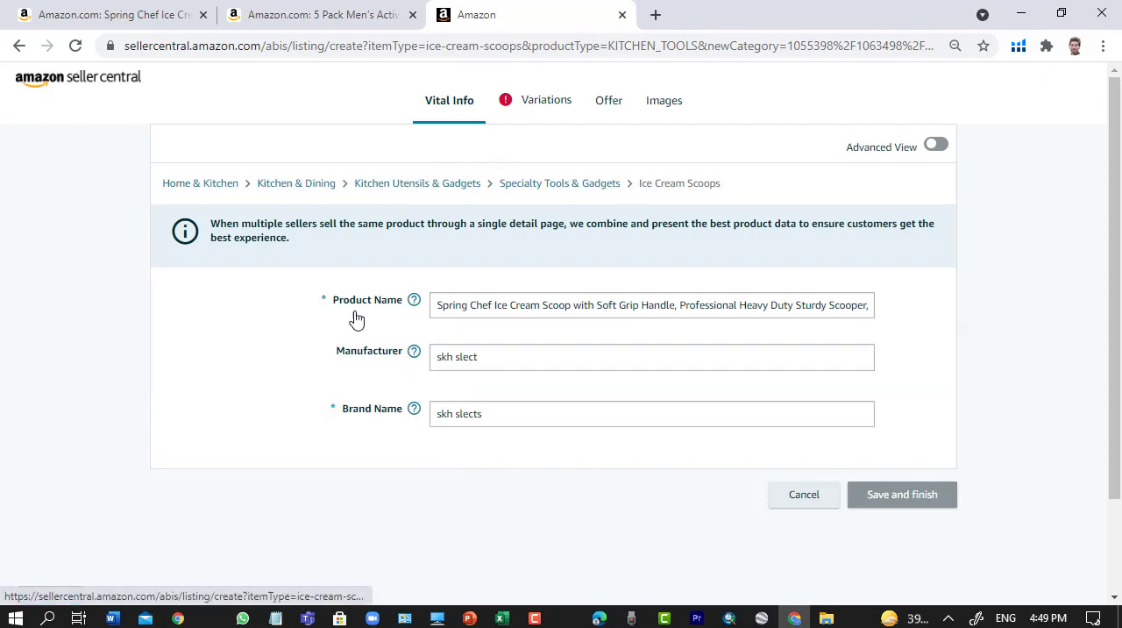
scroll(296, 427, down, 4)
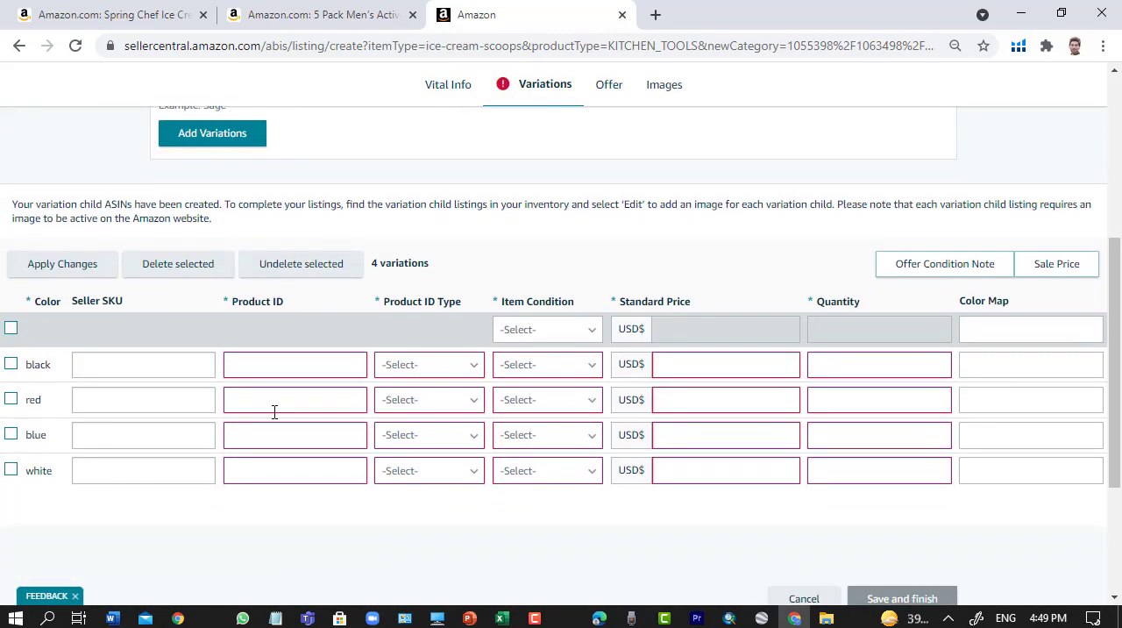
scroll(219, 351, down, 1)
scroll(176, 438, up, 2)
scroll(149, 456, down, 1)
scroll(427, 521, up, 1)
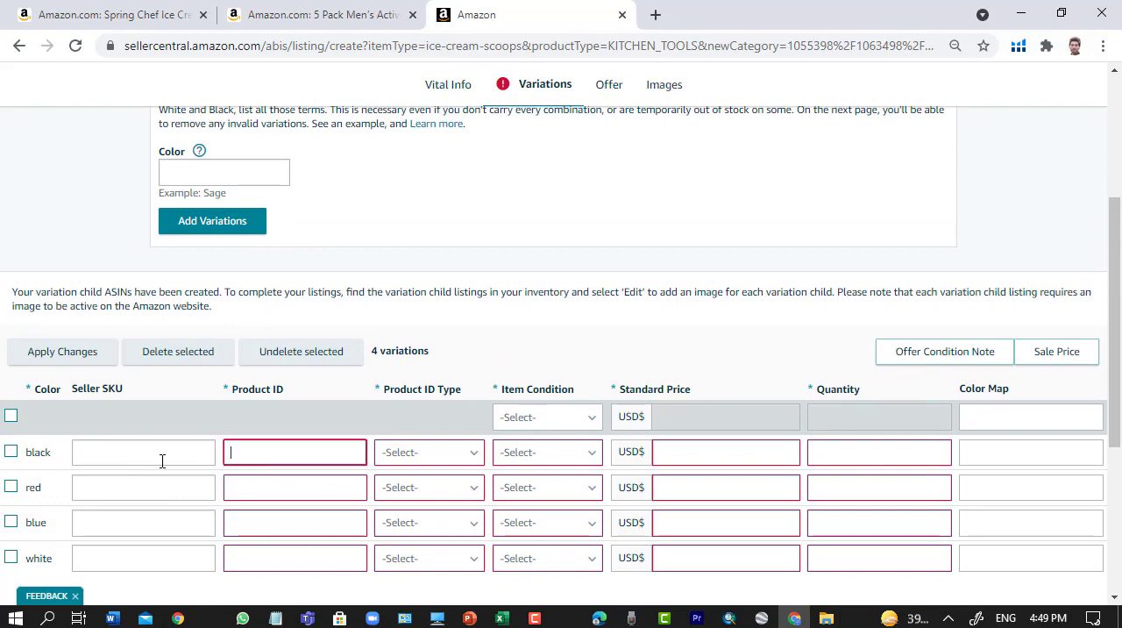
- Enter Product ID 123456789 and Seller SKU 123 for the black variation
click(148, 453)
click(230, 446)
scroll(356, 506, down, 2)
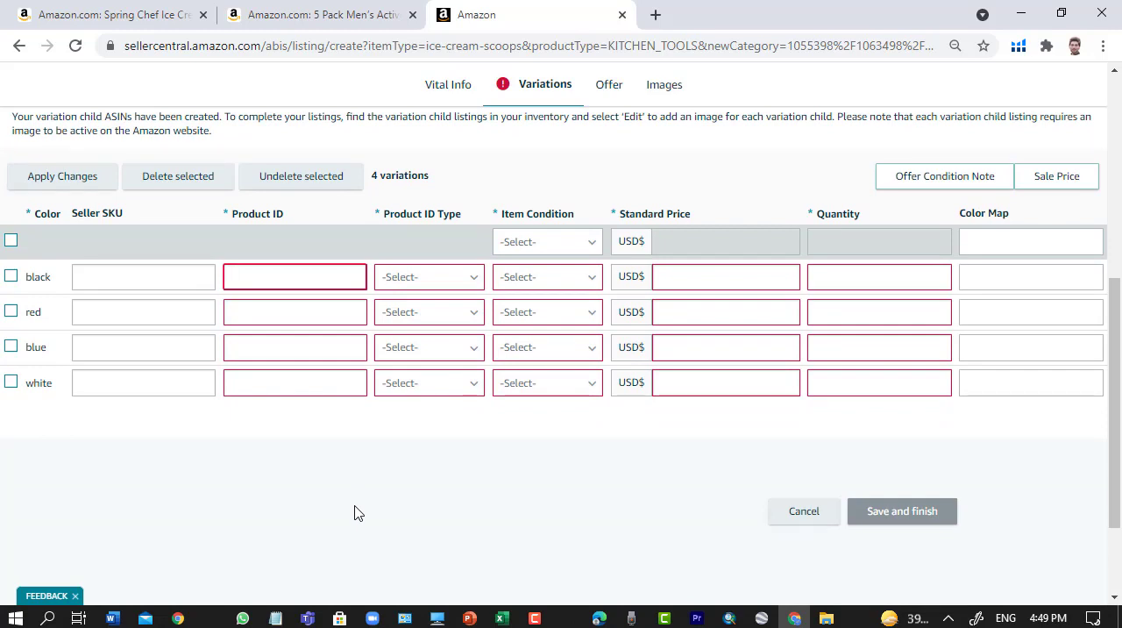
click(115, 275)
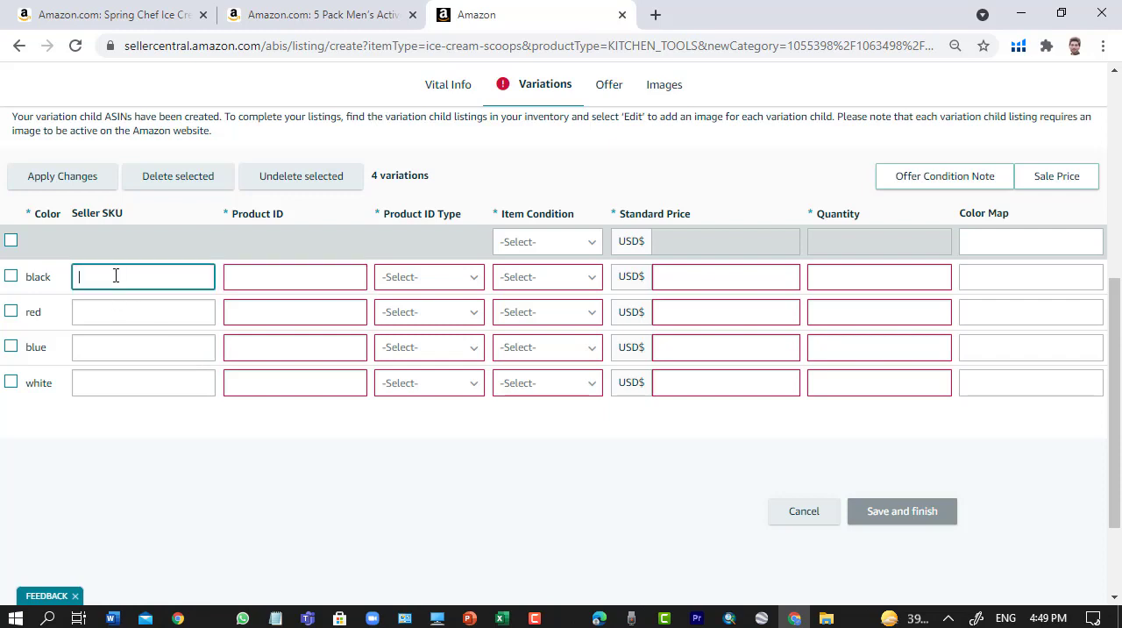
click(234, 272)
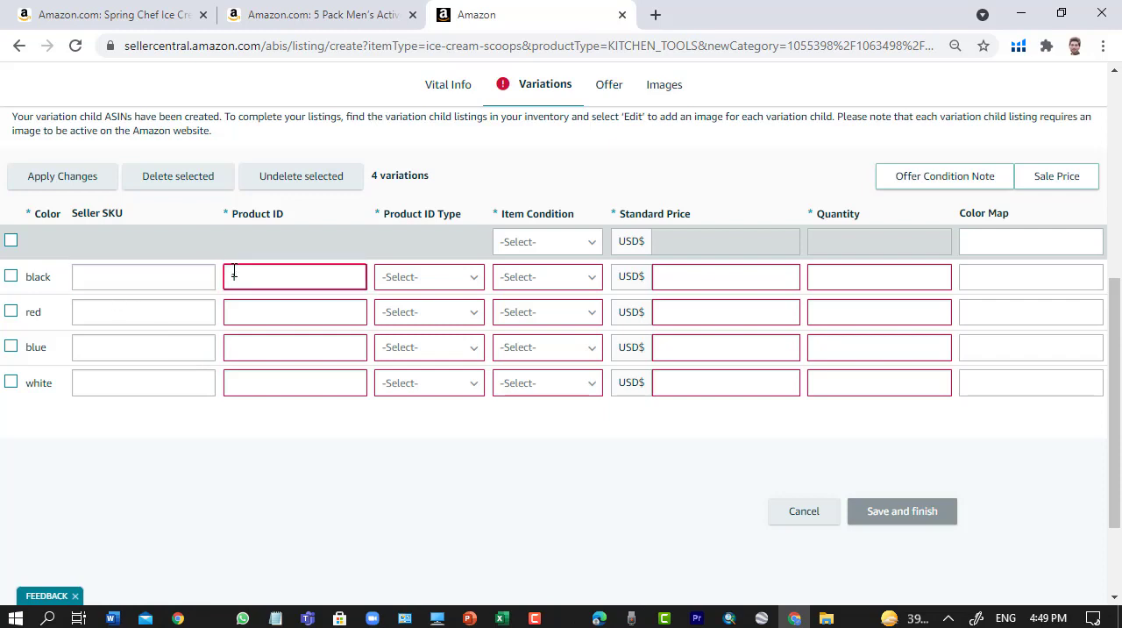
text(123456789)
click(238, 314)
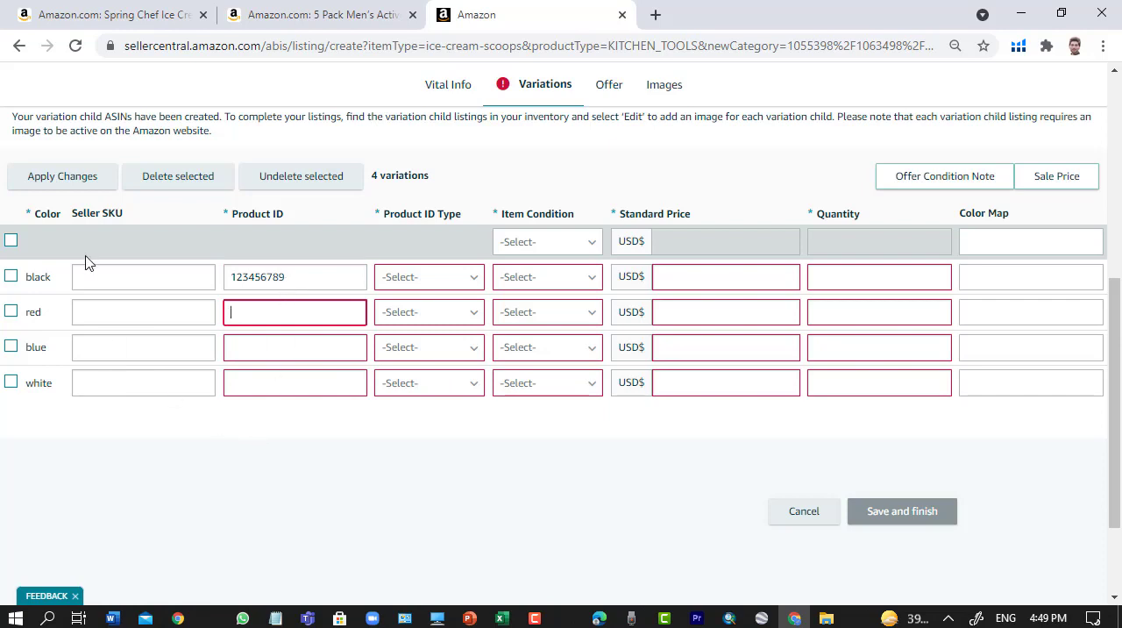
click(104, 276)
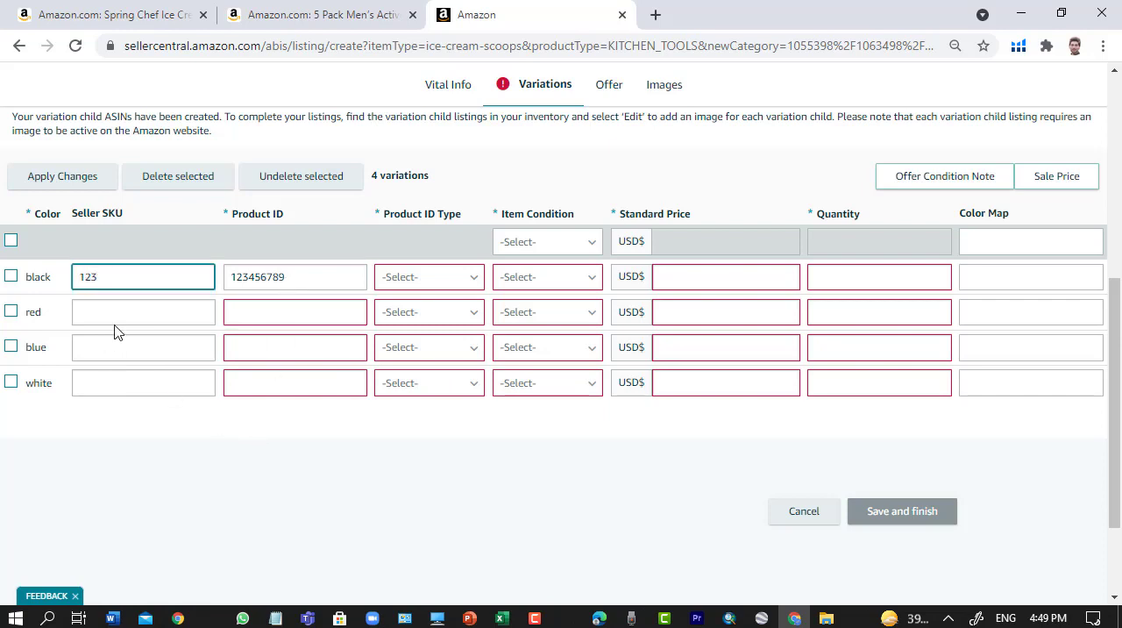
- Try 123 as the Seller SKU for the red, blue and white variations as well
click(115, 317)
text(123)
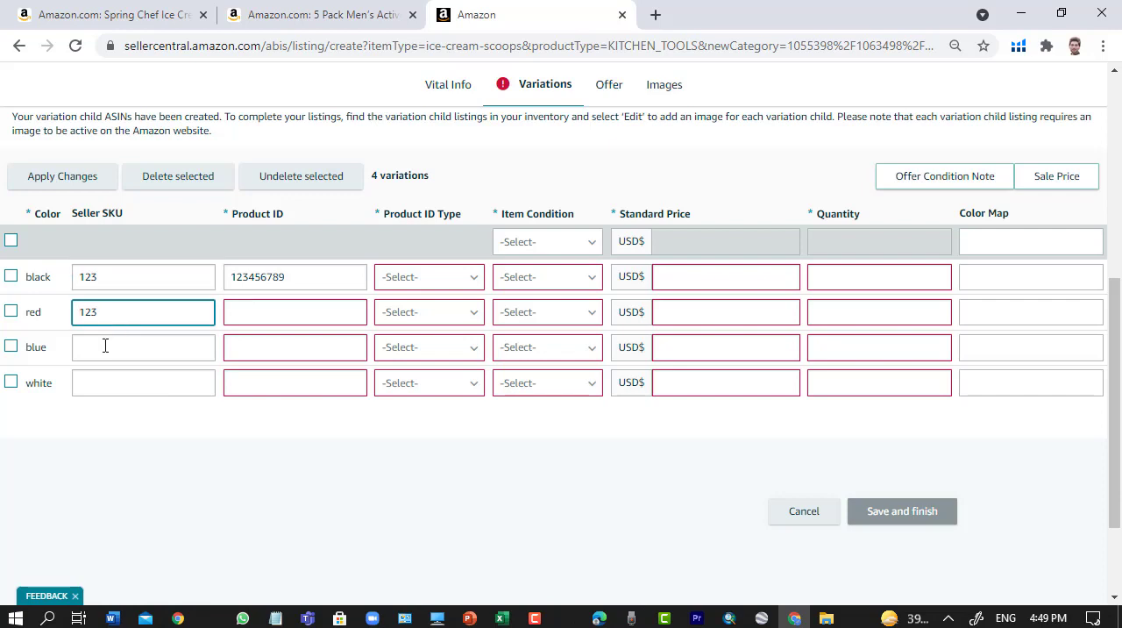
click(105, 347)
click(109, 401)
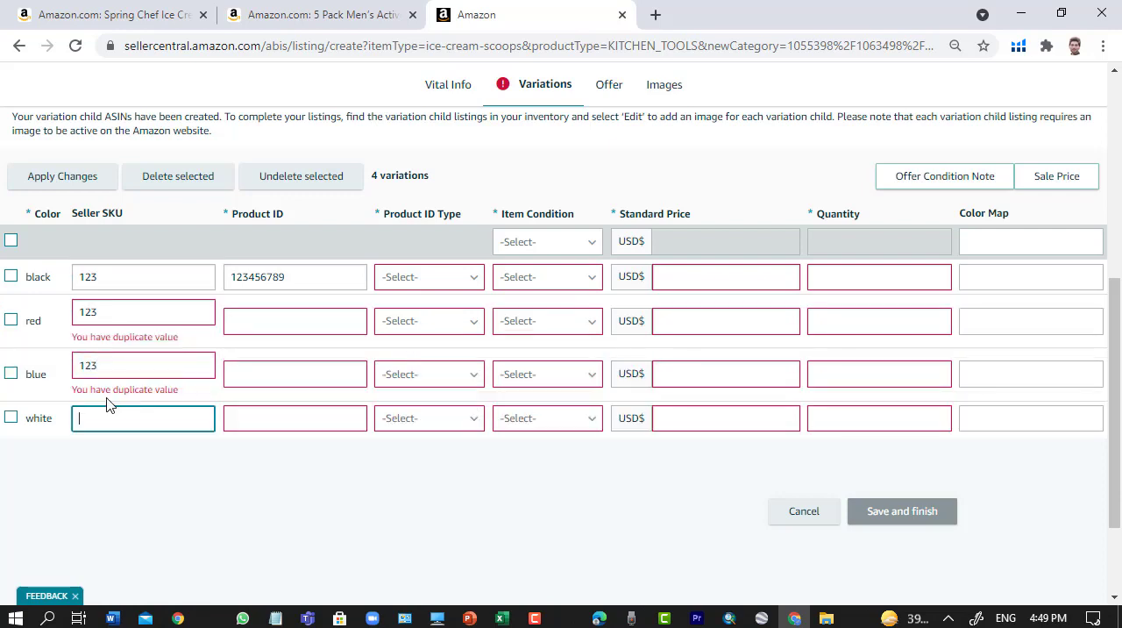
text(123)
key(BackSpace)
key(BackSpace)
key(BackSpace)
click(119, 362)
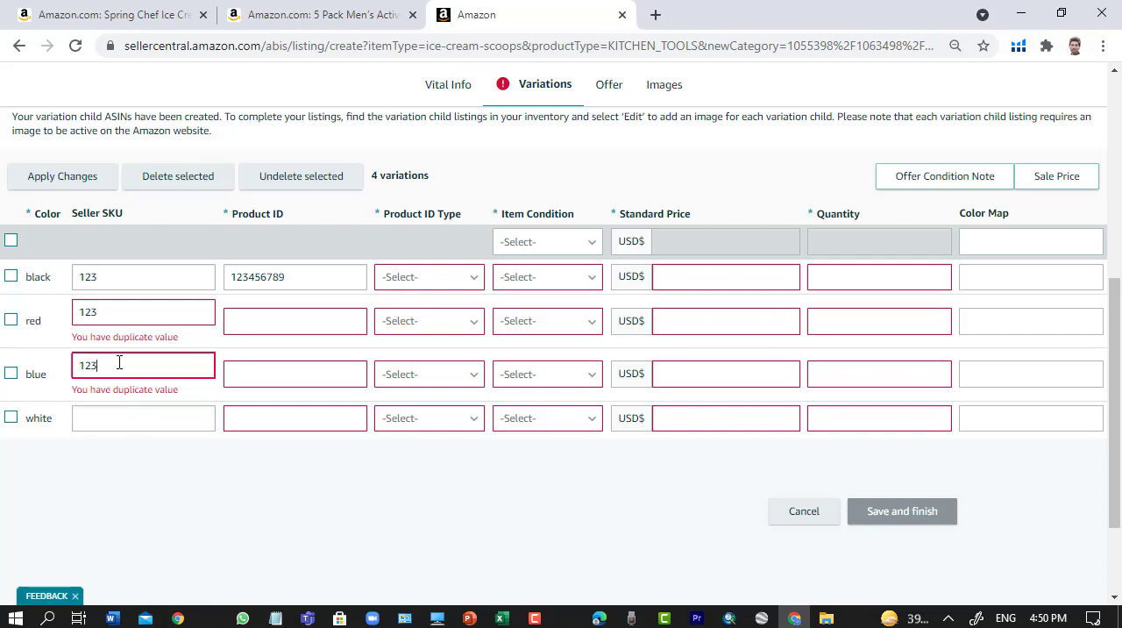
- Set the Seller SKUs to 234 for red, 678 for blue and 009 for white
click(124, 318)
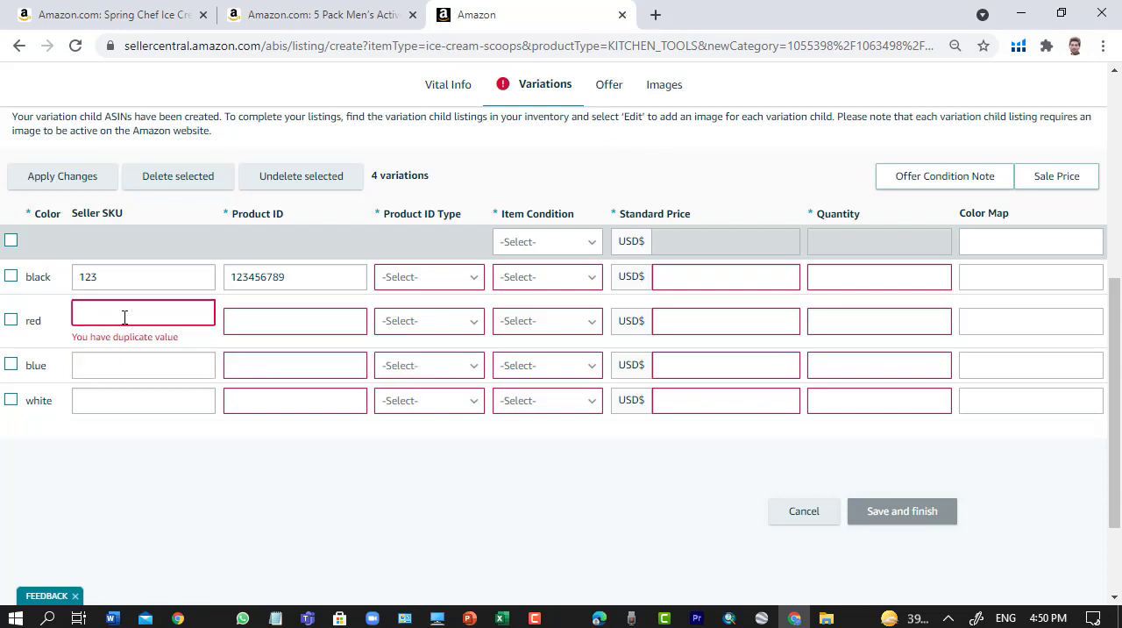
click(105, 371)
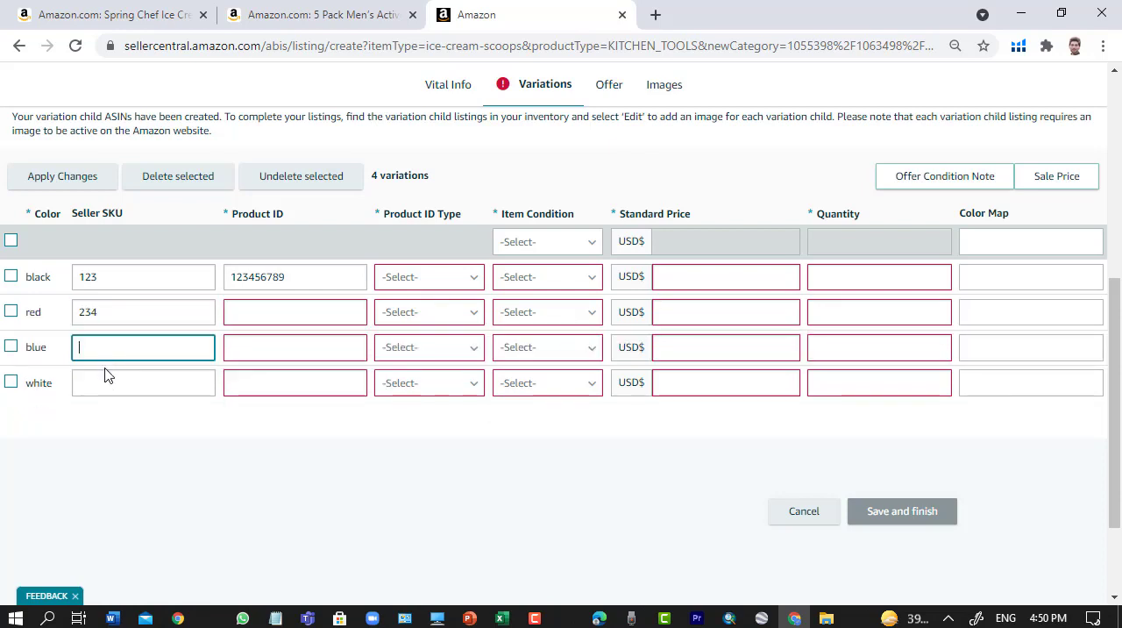
text(678)
click(96, 383)
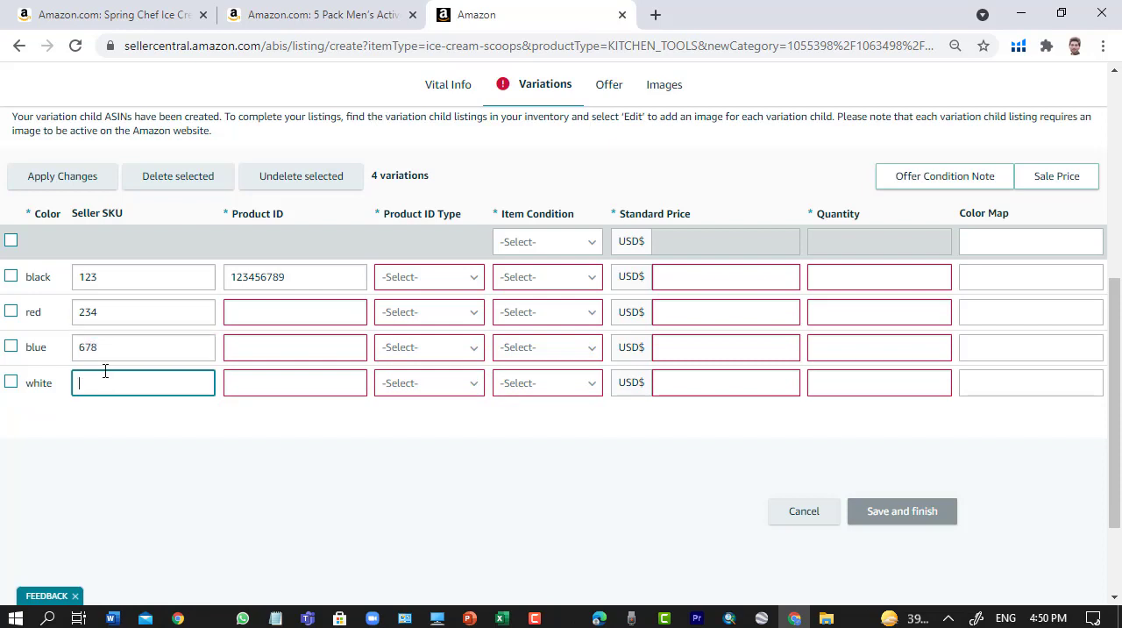
text(009)
key(Tab)
- Enter the Product IDs 234567890 for red, 456790066 for blue and 23456678 for white
click(274, 312)
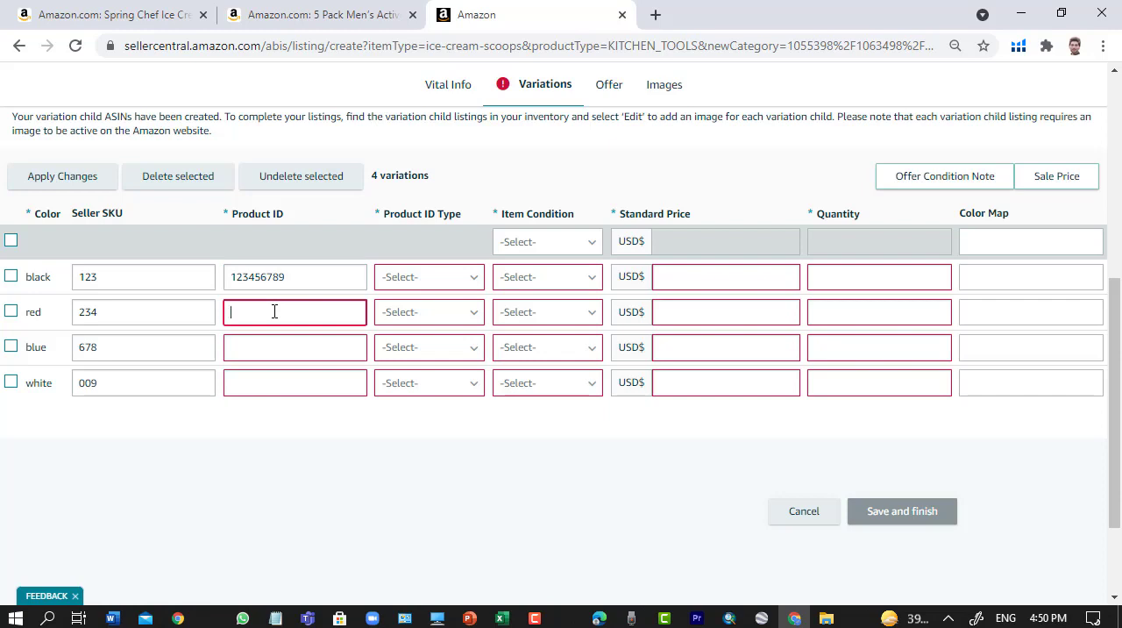
text(234567890)
click(271, 346)
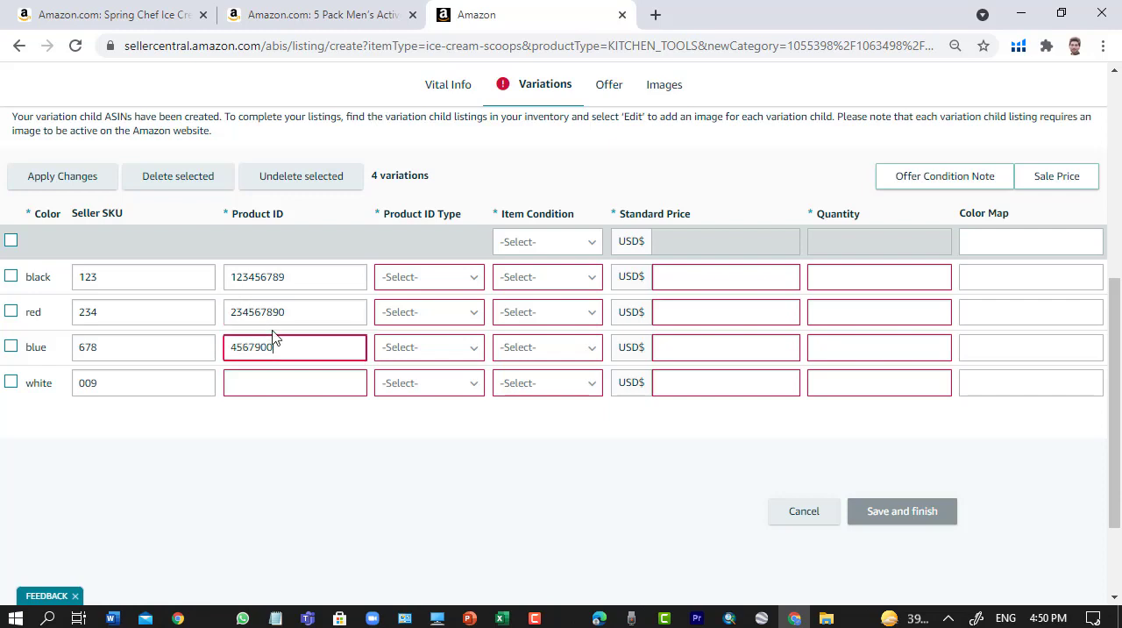
click(296, 382)
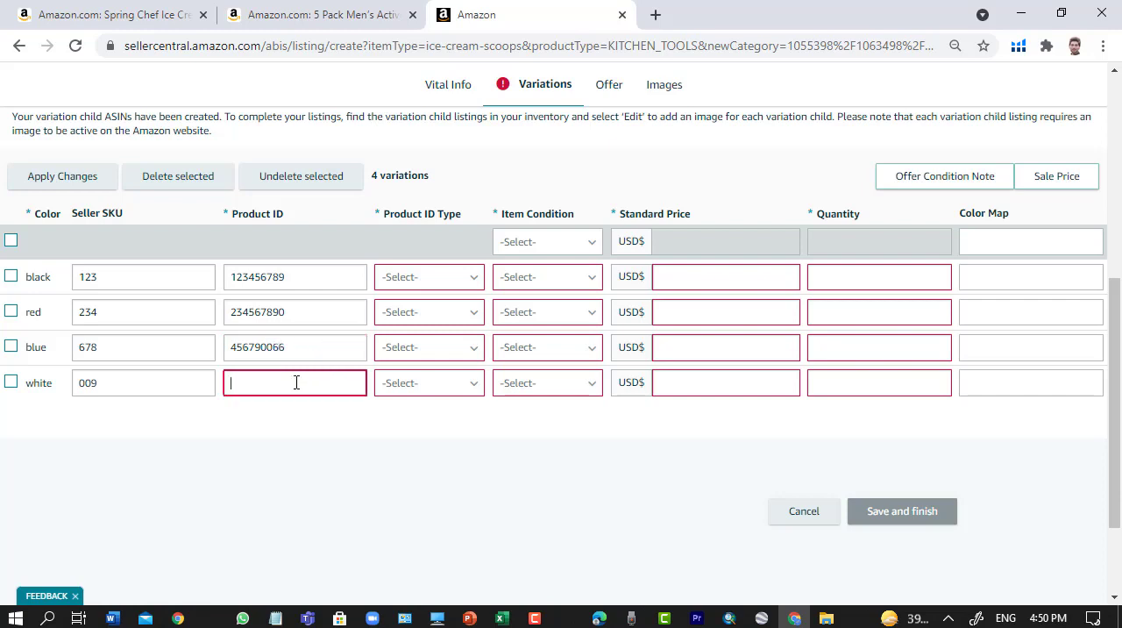
text(23456)
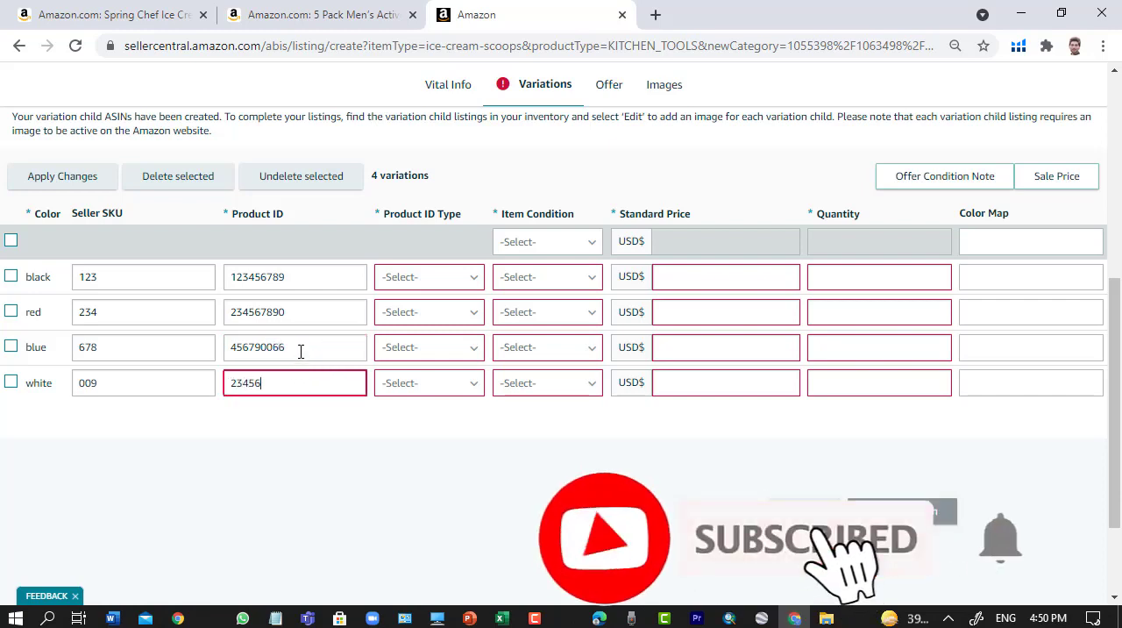
text(678)
- Set the Product ID Type to UPC for the black, red and white variations
click(431, 283)
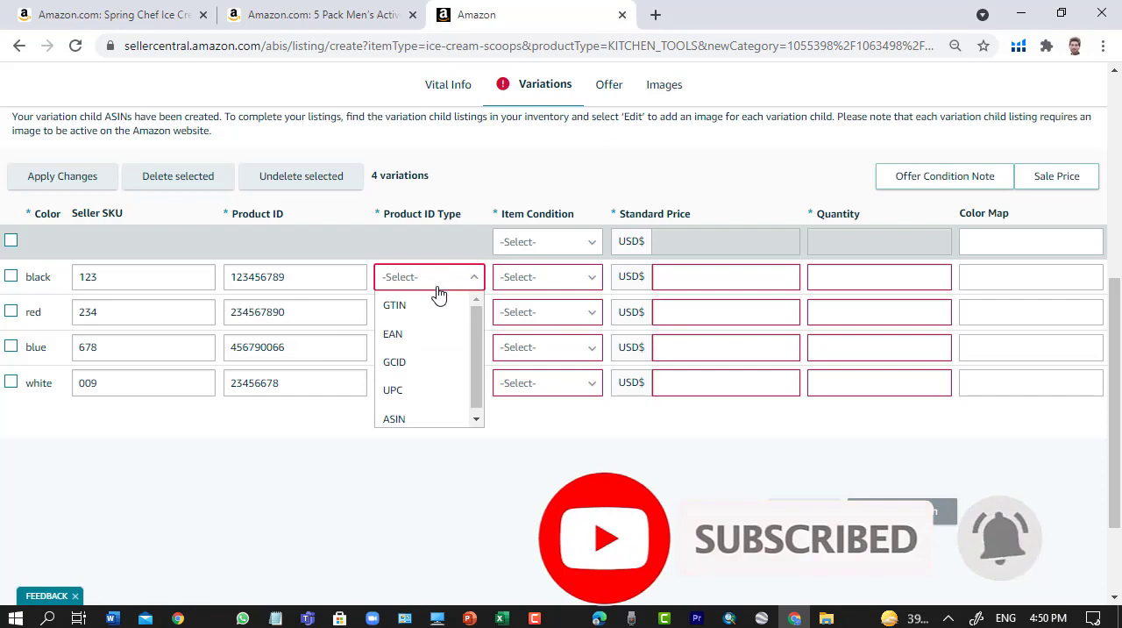
click(403, 390)
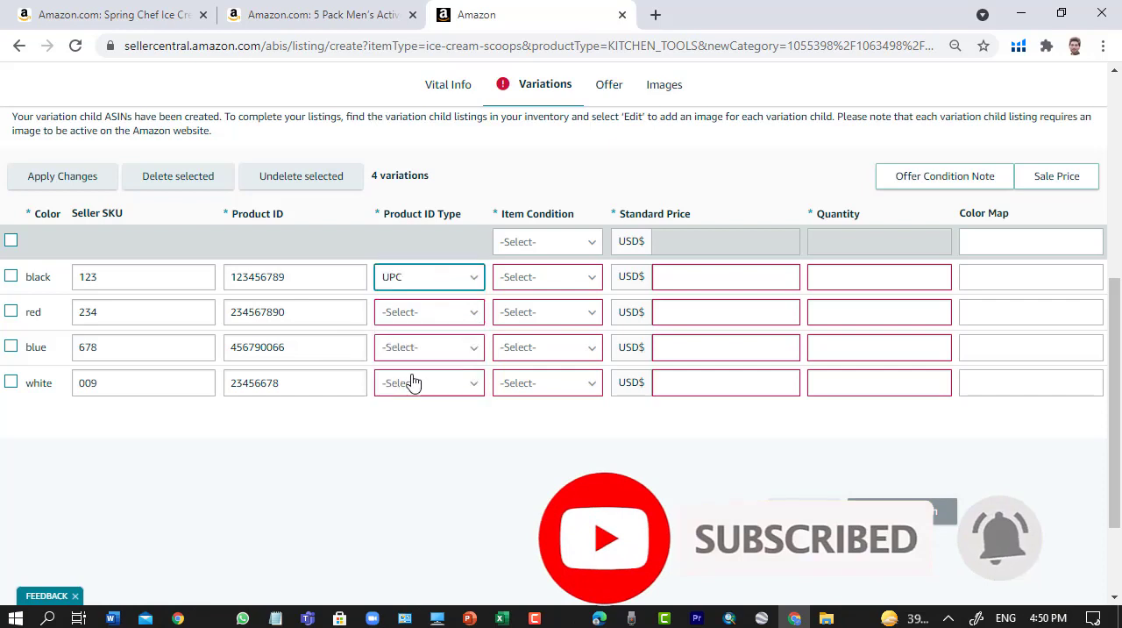
click(474, 321)
scroll(417, 385, down, 1)
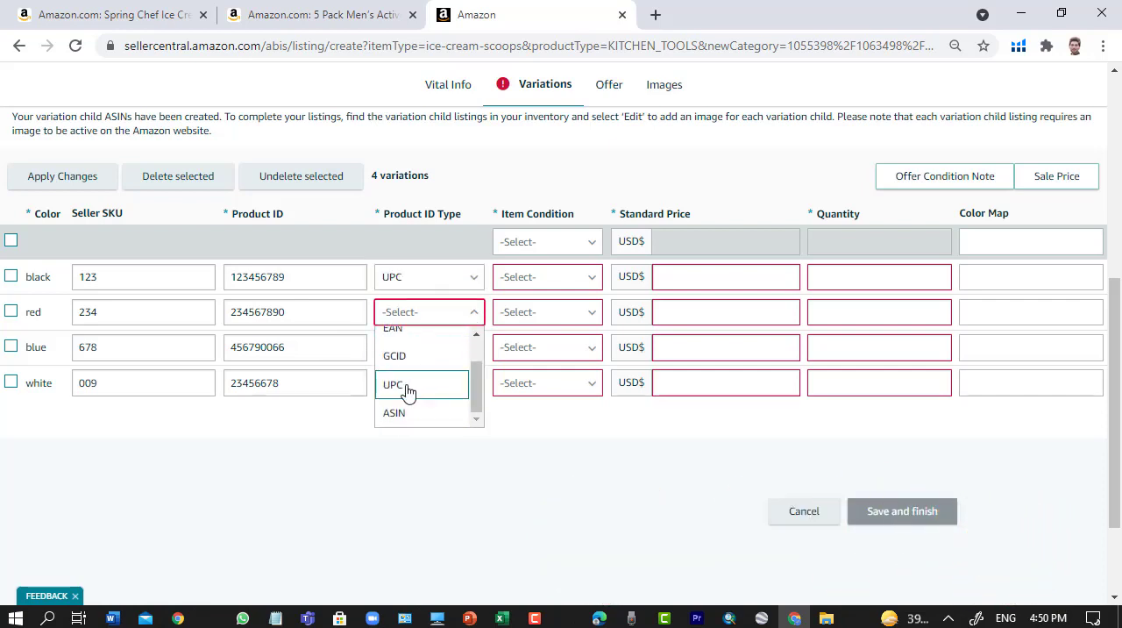
click(406, 391)
click(462, 389)
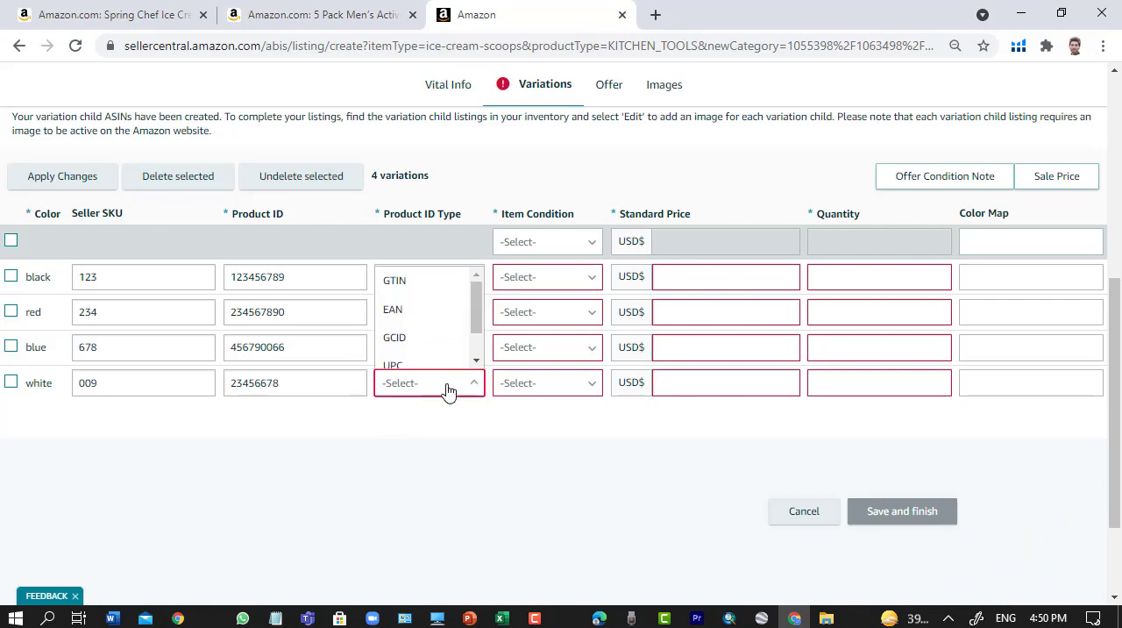
click(412, 366)
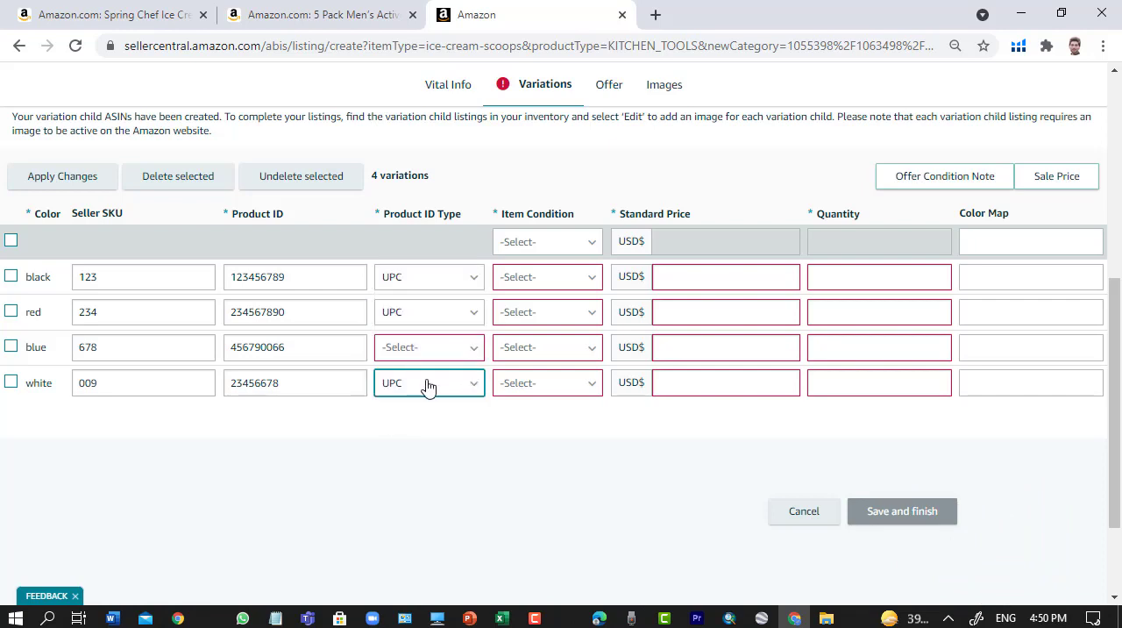
click(474, 353)
click(439, 387)
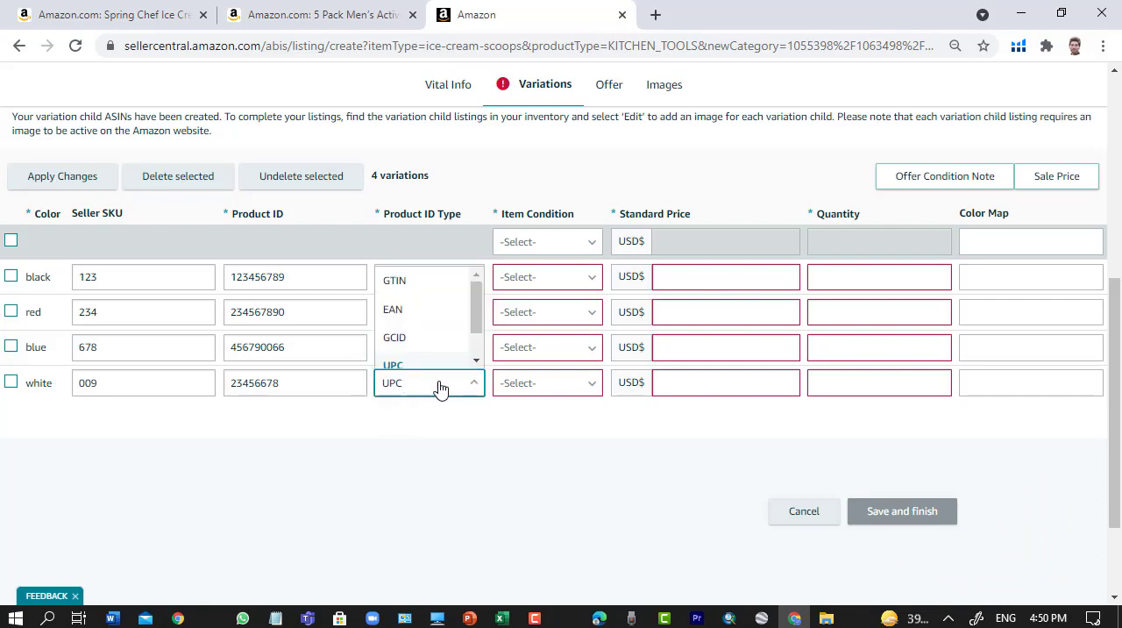
click(465, 387)
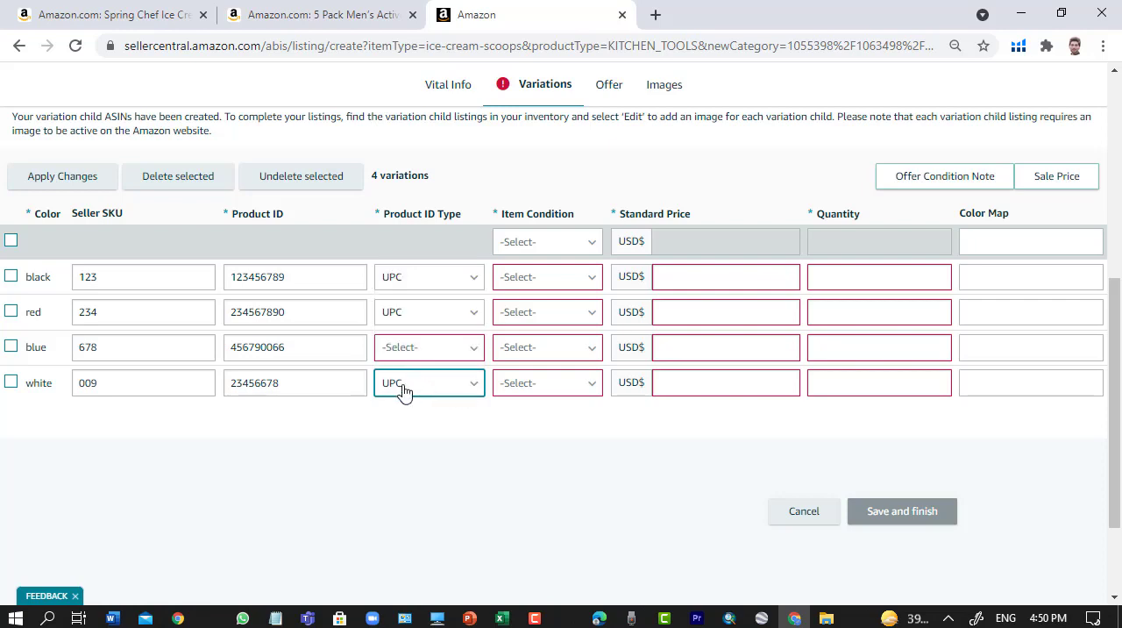
click(404, 391)
scroll(419, 417, down, 3)
click(410, 322)
scroll(504, 336, up, 1)
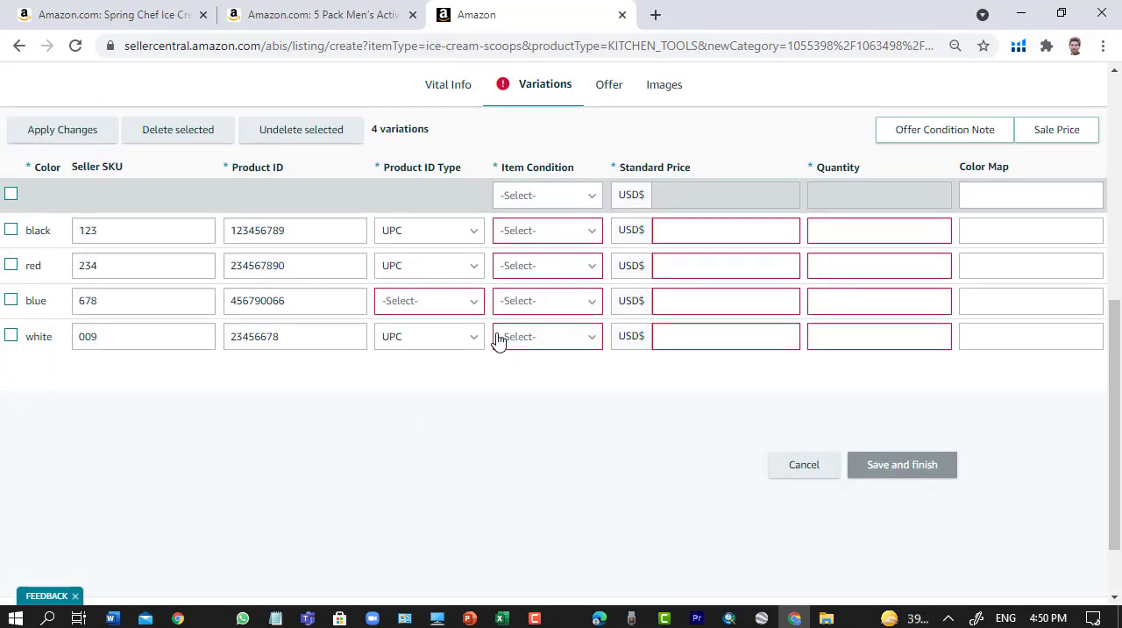
- Set the blue variation's Product ID Type to UPC
click(473, 307)
scroll(419, 255, down, 1)
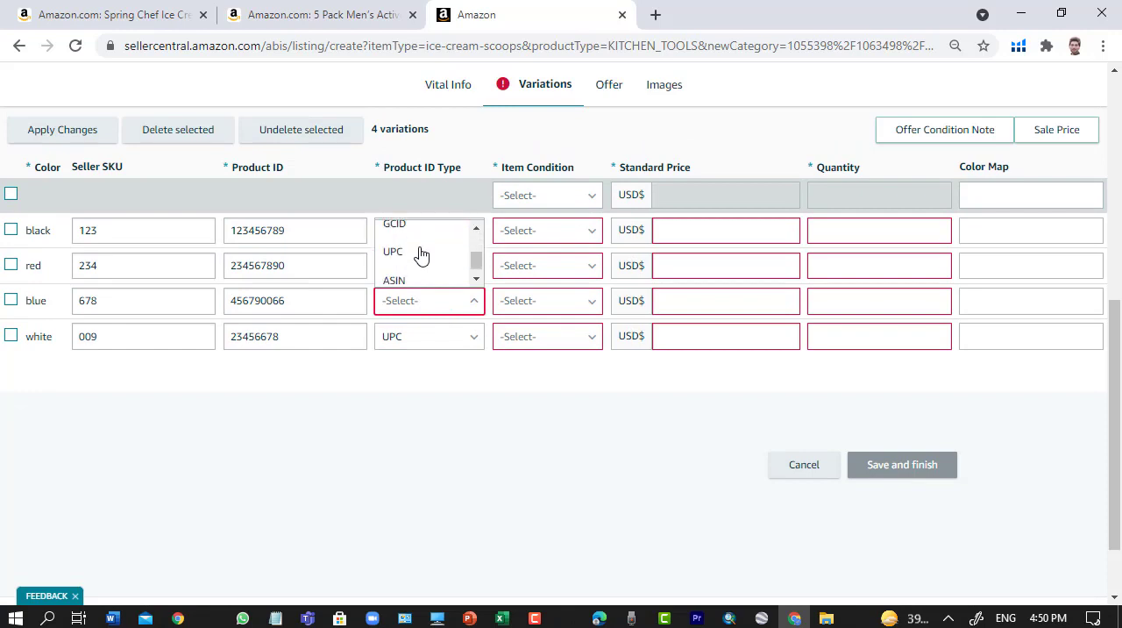
click(413, 253)
scroll(525, 412, up, 1)
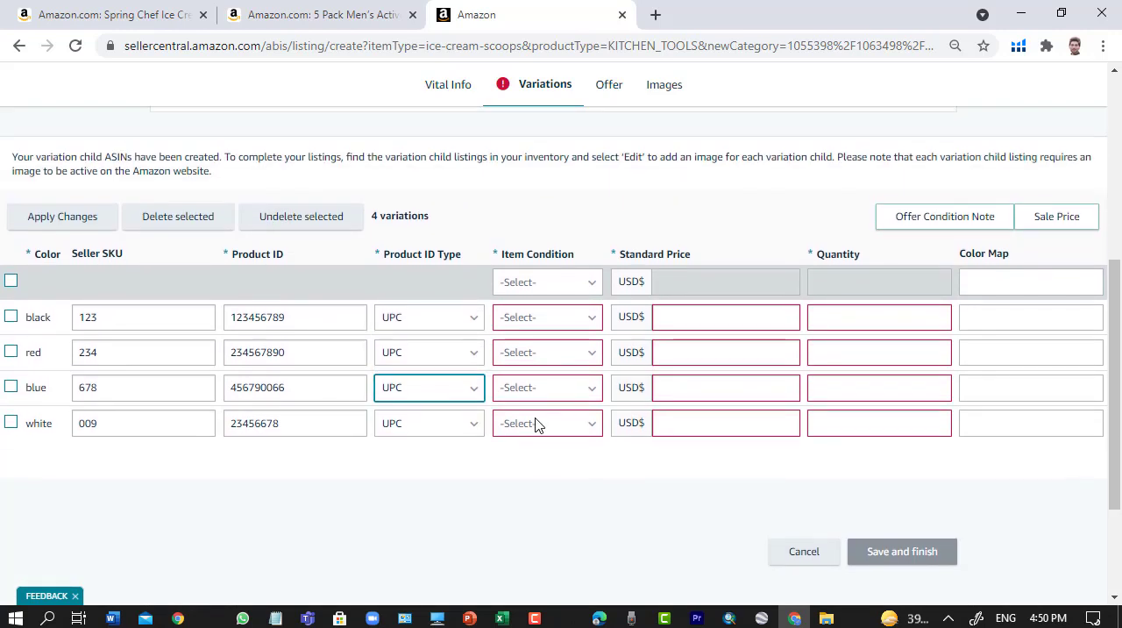
- Set the Item Condition of the black and red variations to New
click(579, 321)
scroll(544, 429, down, 1)
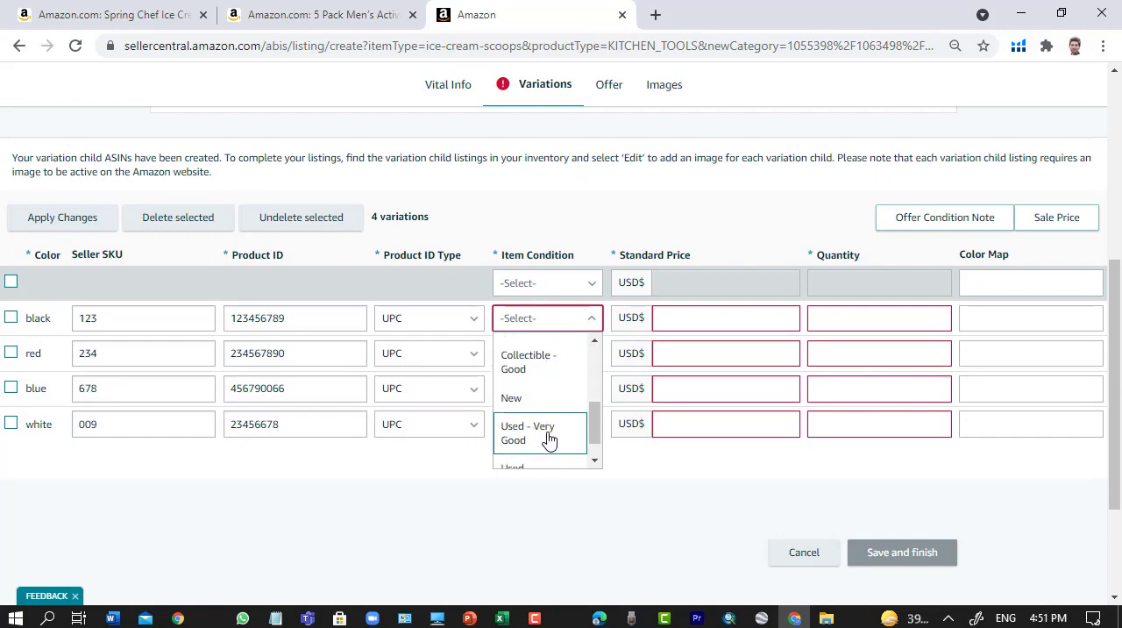
scroll(546, 434, down, 3)
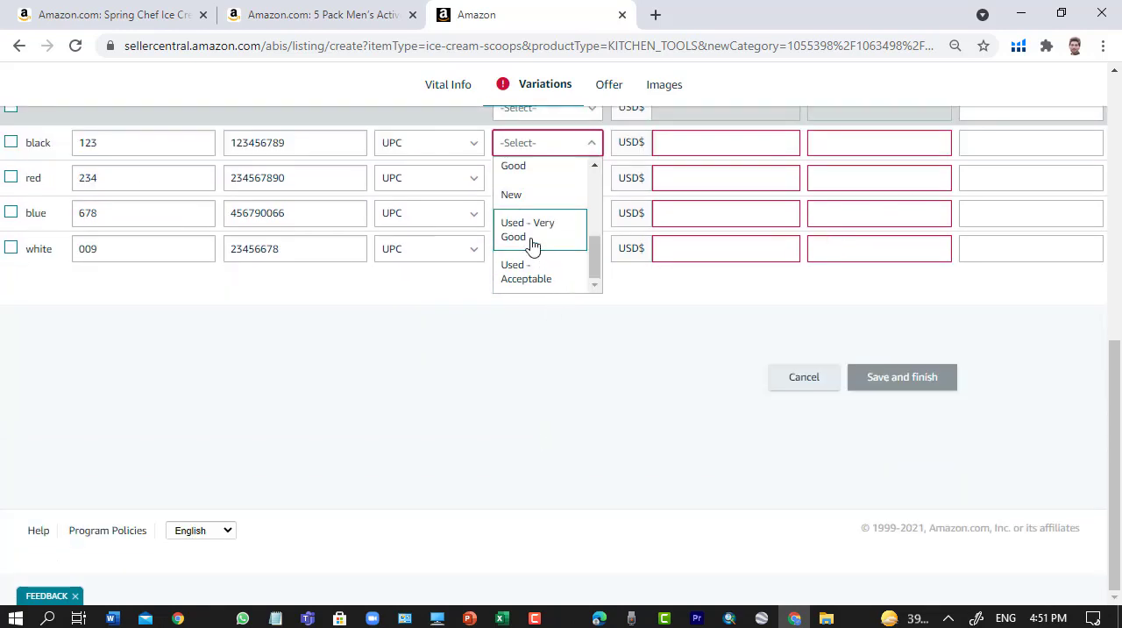
click(531, 195)
click(579, 180)
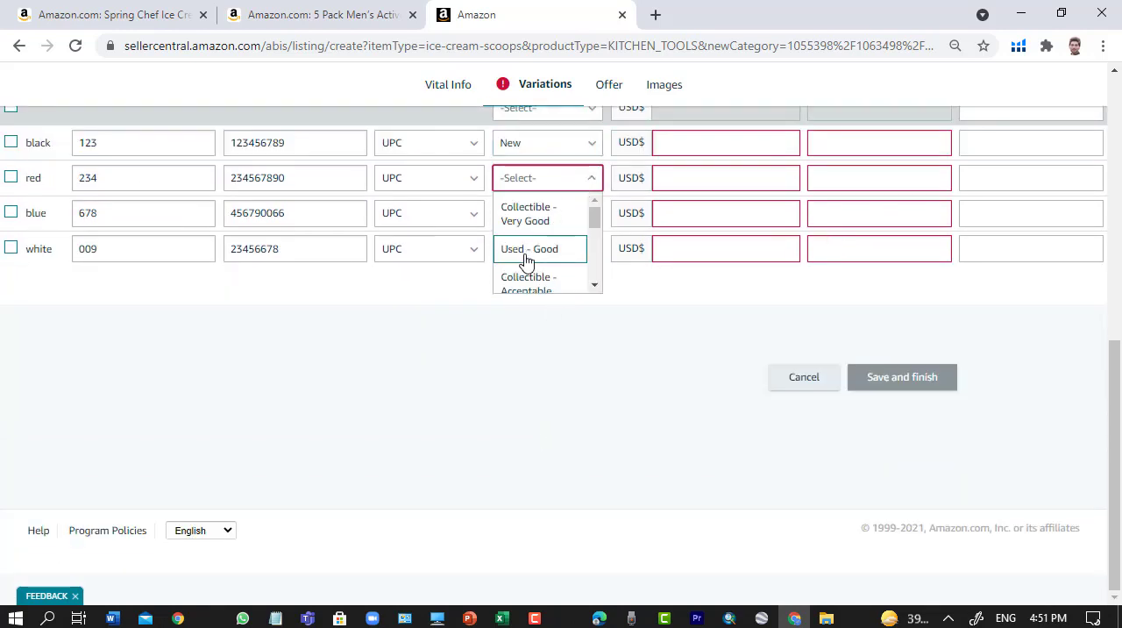
scroll(526, 260, down, 2)
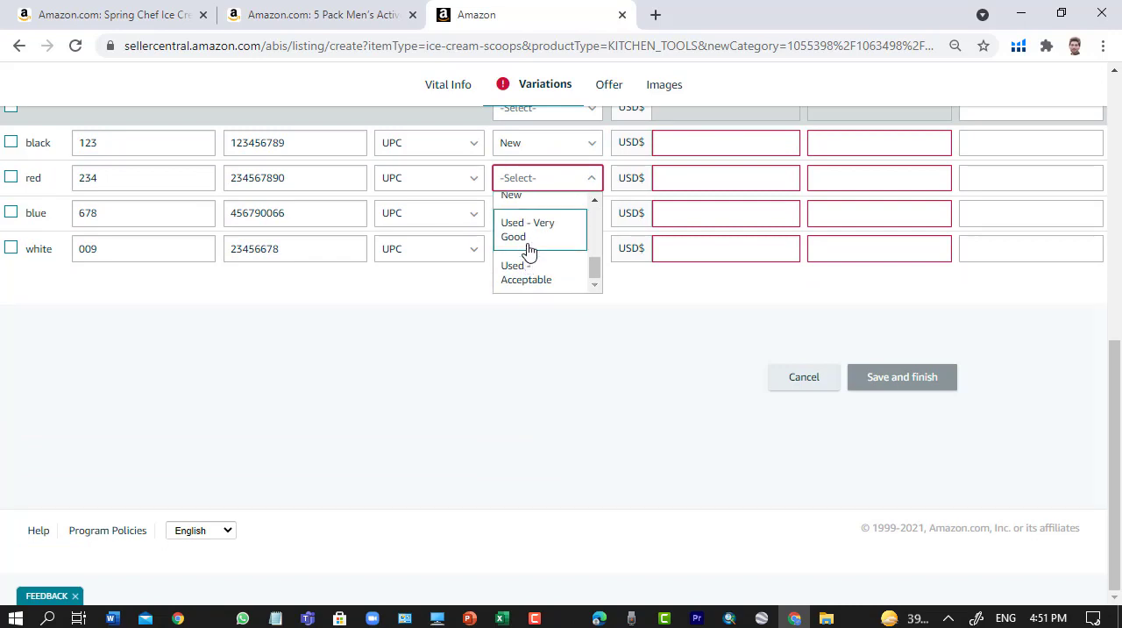
click(524, 198)
- Set the Item Condition of the blue and white variations to New
click(587, 219)
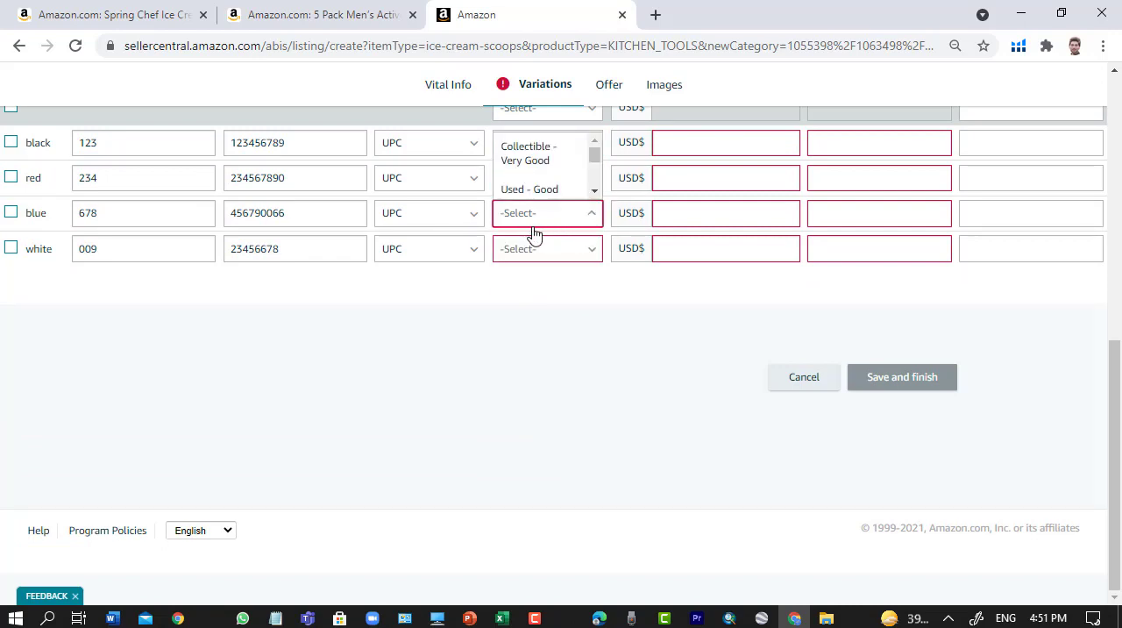
scroll(526, 187, down, 2)
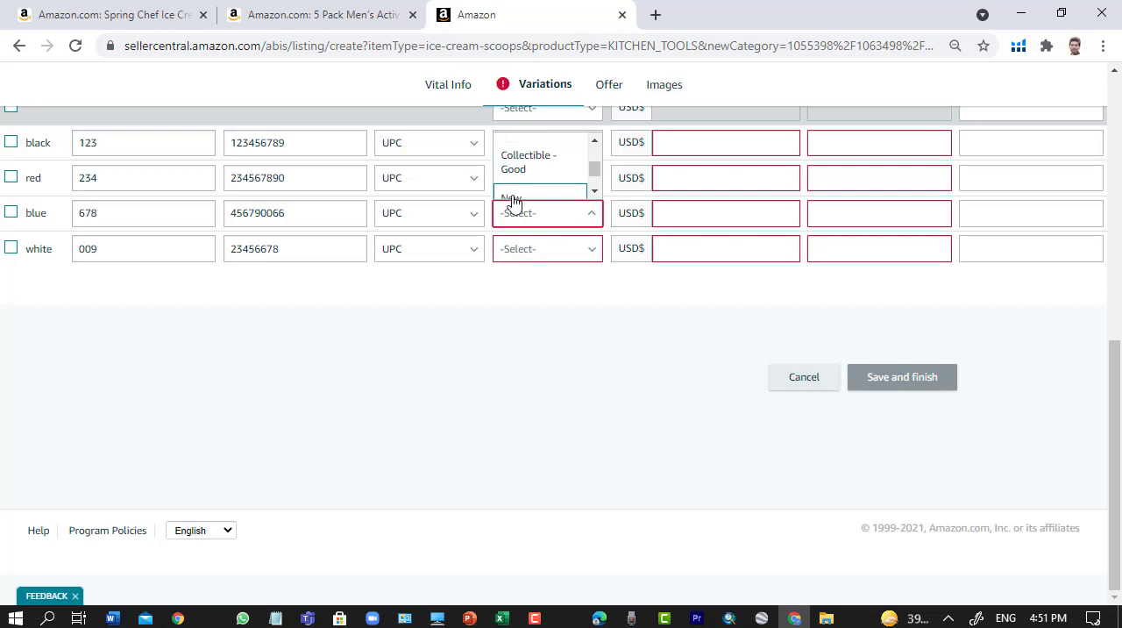
click(539, 198)
click(594, 256)
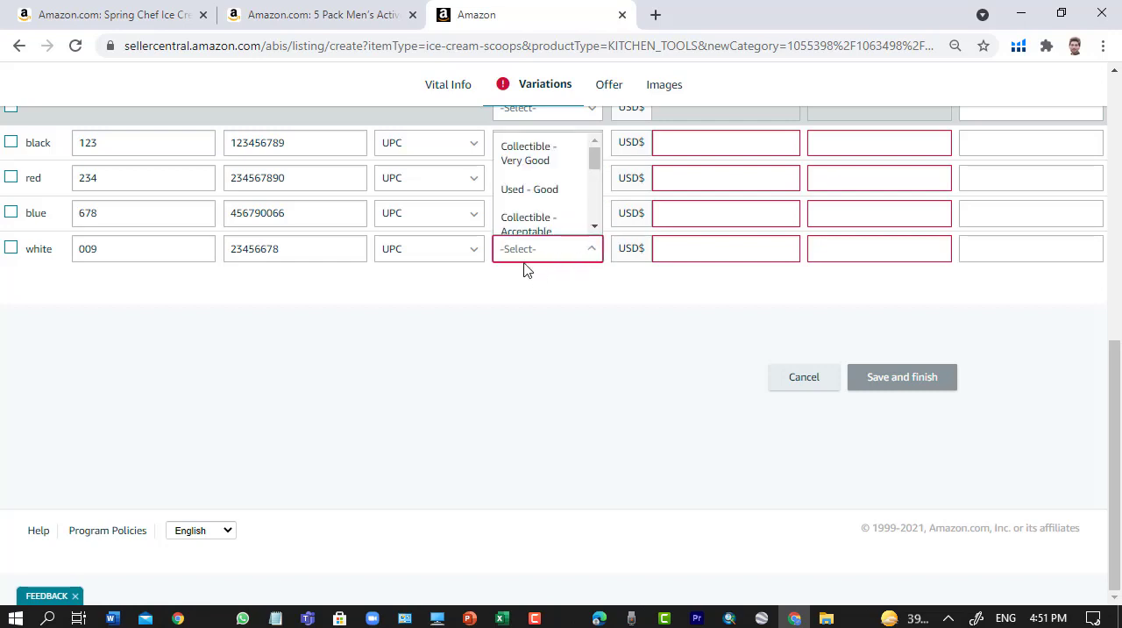
click(590, 251)
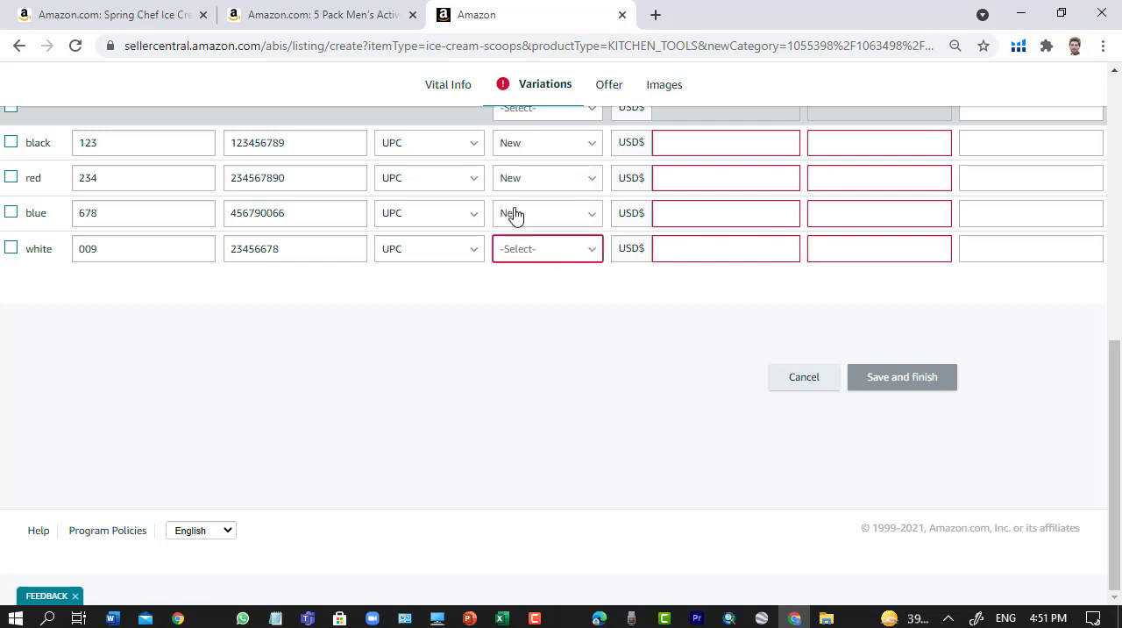
click(578, 255)
scroll(527, 200, down, 1)
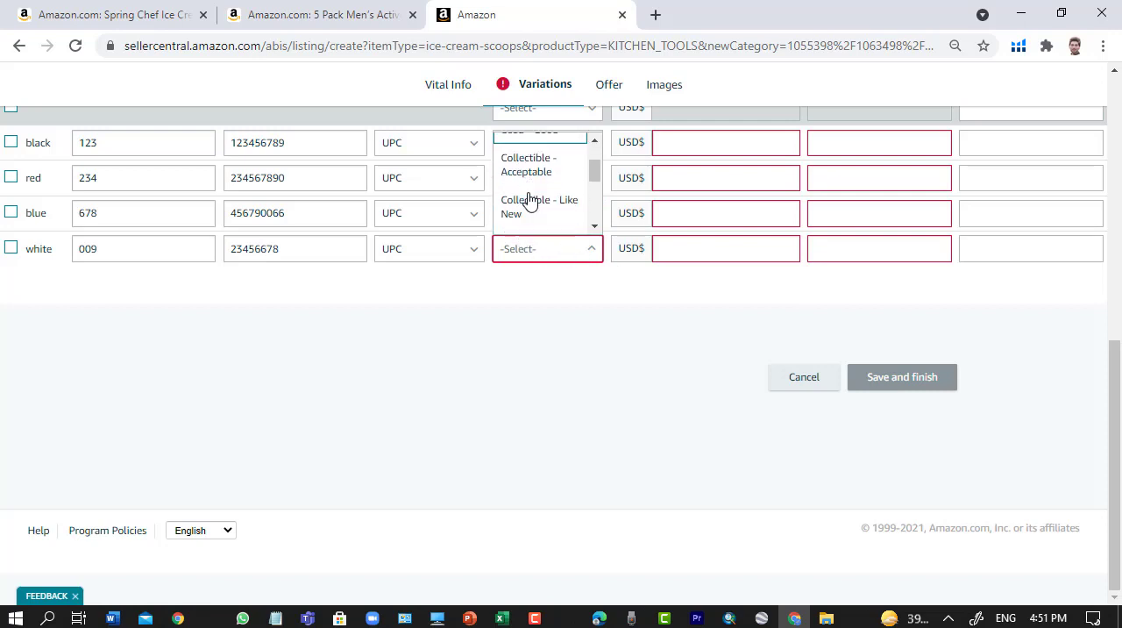
scroll(528, 199, down, 1)
click(519, 208)
- Enter Standard Prices in USD of 10 for black, 9 for red, 8 for blue and 12 for white
scroll(623, 375, up, 2)
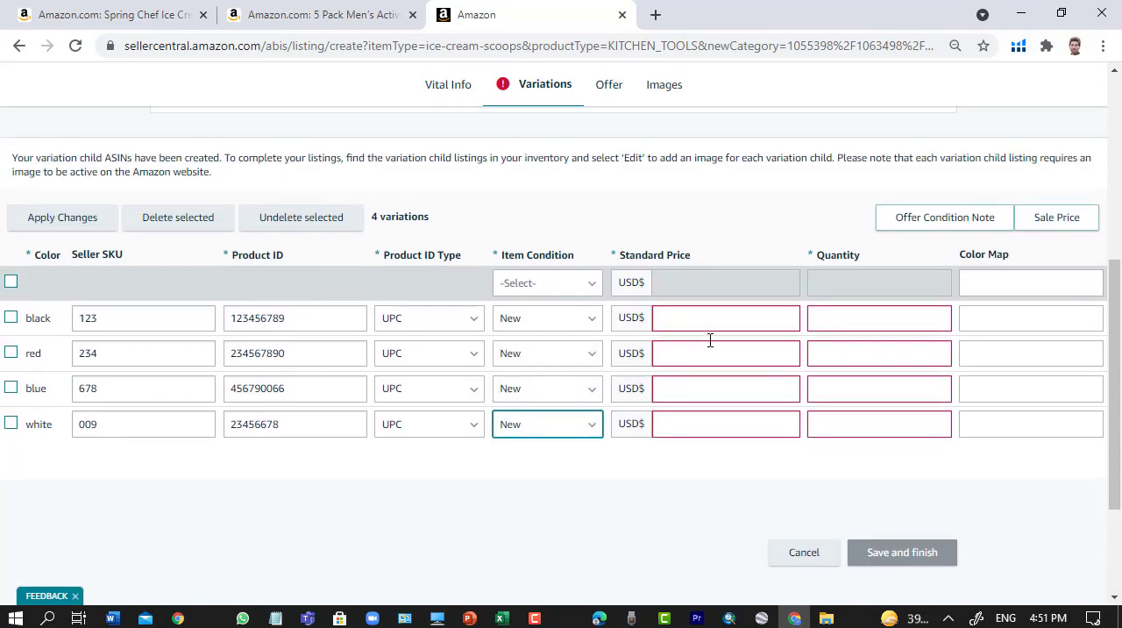
click(719, 320)
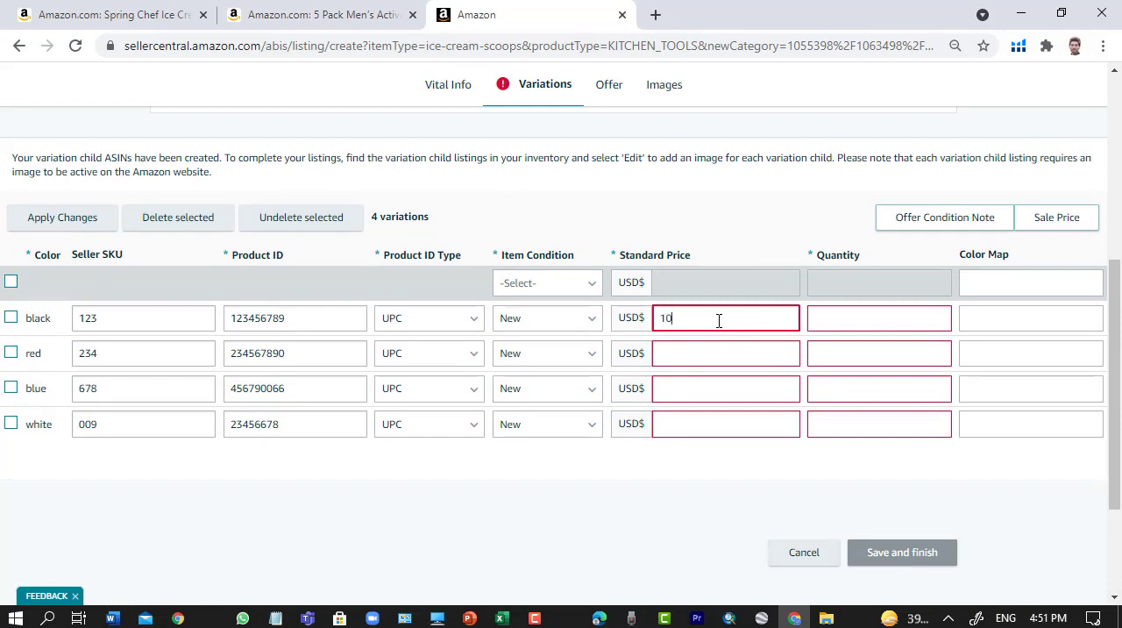
text(10)
click(707, 352)
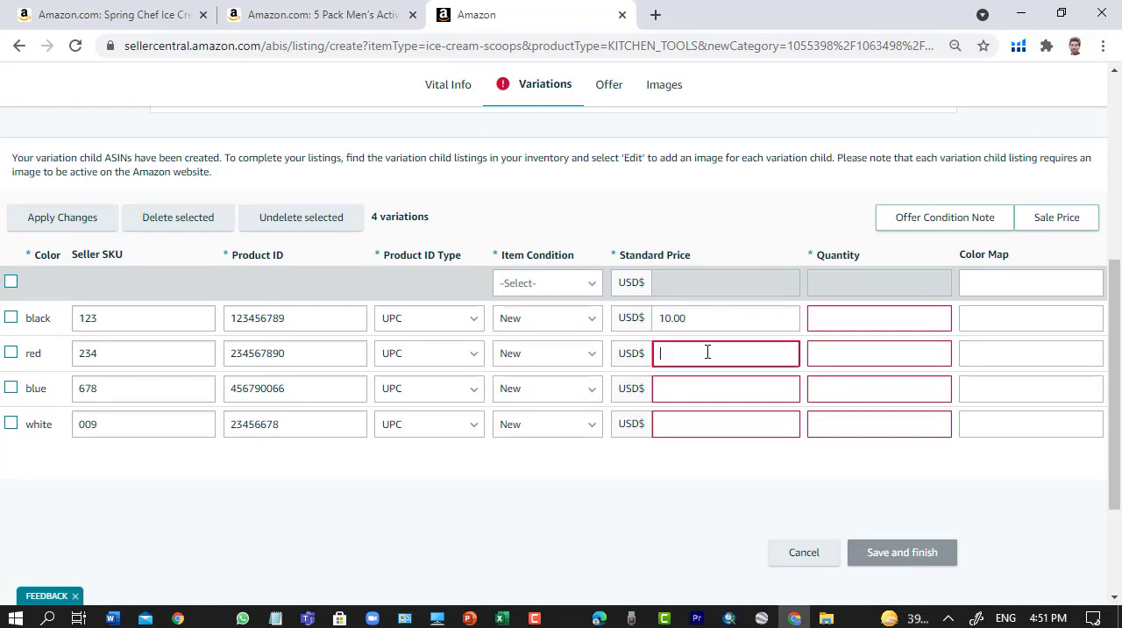
click(691, 392)
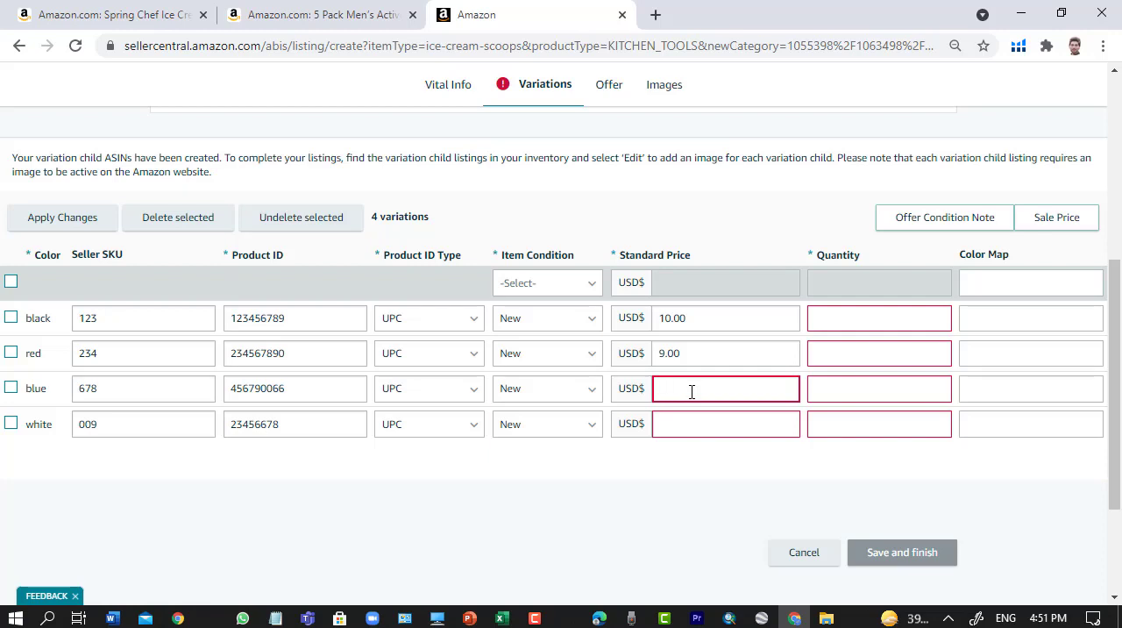
click(683, 422)
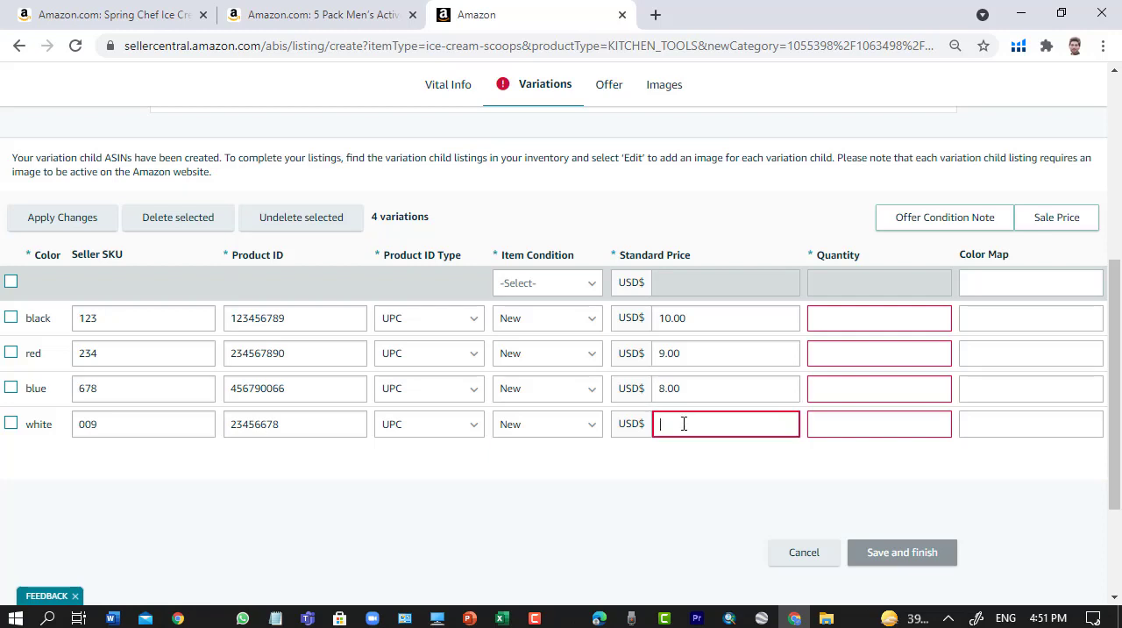
click(679, 483)
- Set the quantities to 100 for black, 50 for red, 30 for blue and 20 for white
click(854, 318)
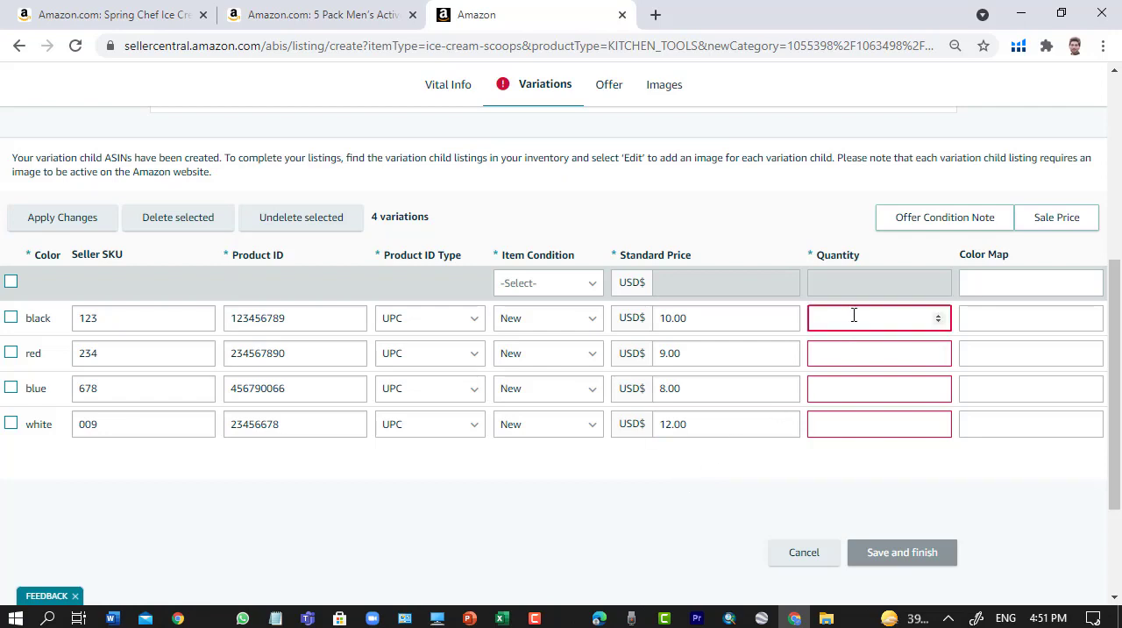
text(100)
click(824, 360)
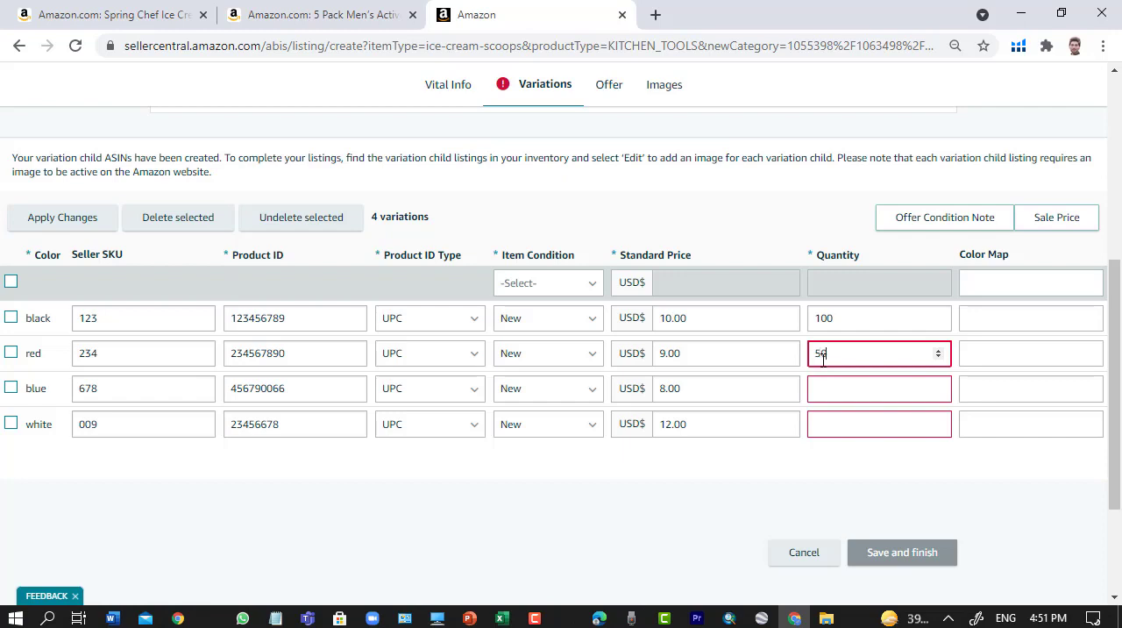
click(829, 395)
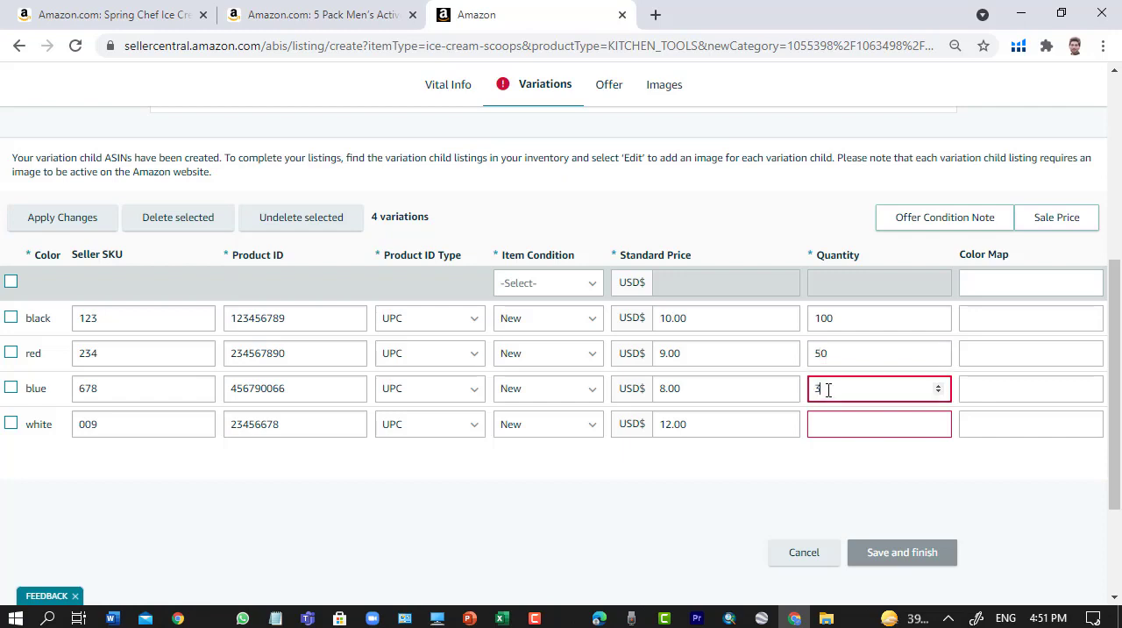
click(828, 417)
text(1)
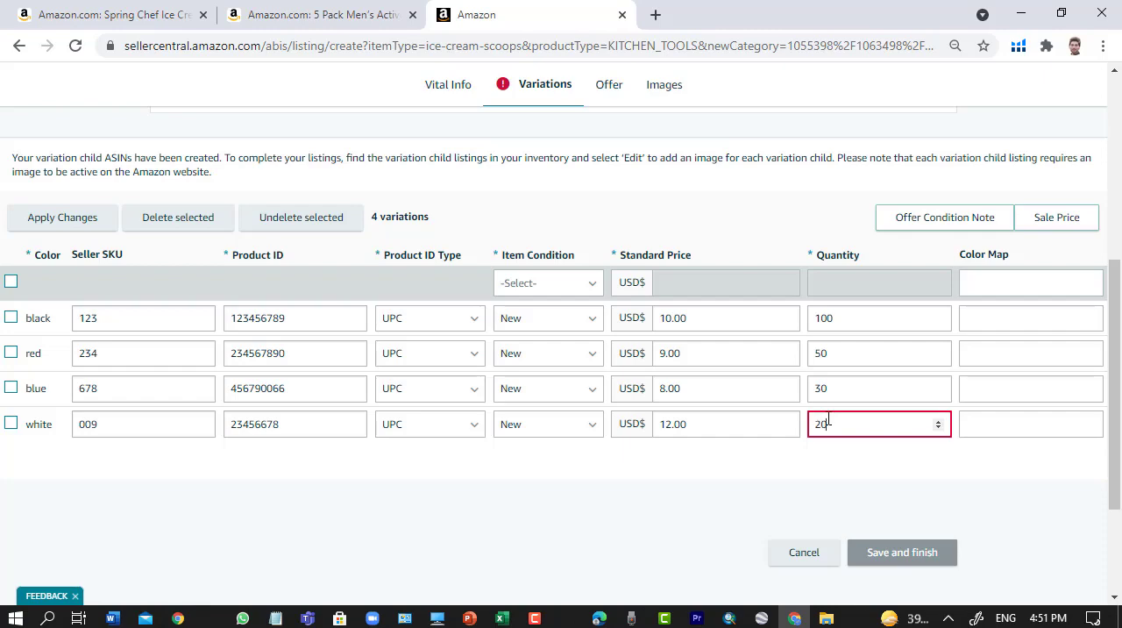
click(834, 474)
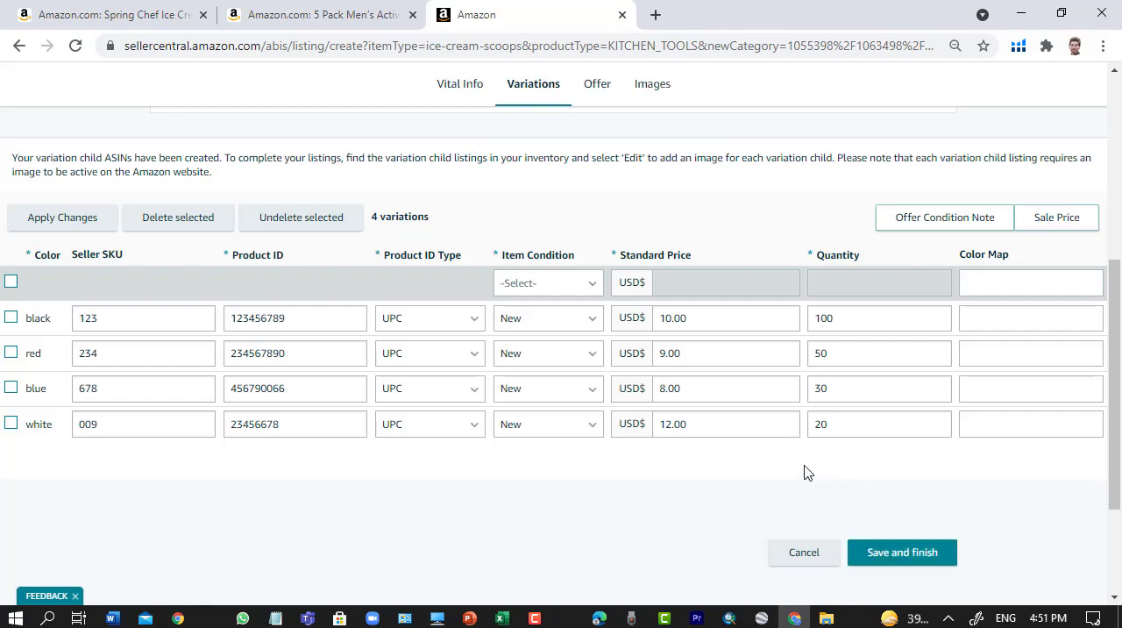
- Review the completed variations table, checking the Seller SKU and Product ID entries and the variation theme settings
scroll(877, 395, down, 1)
scroll(482, 472, up, 2)
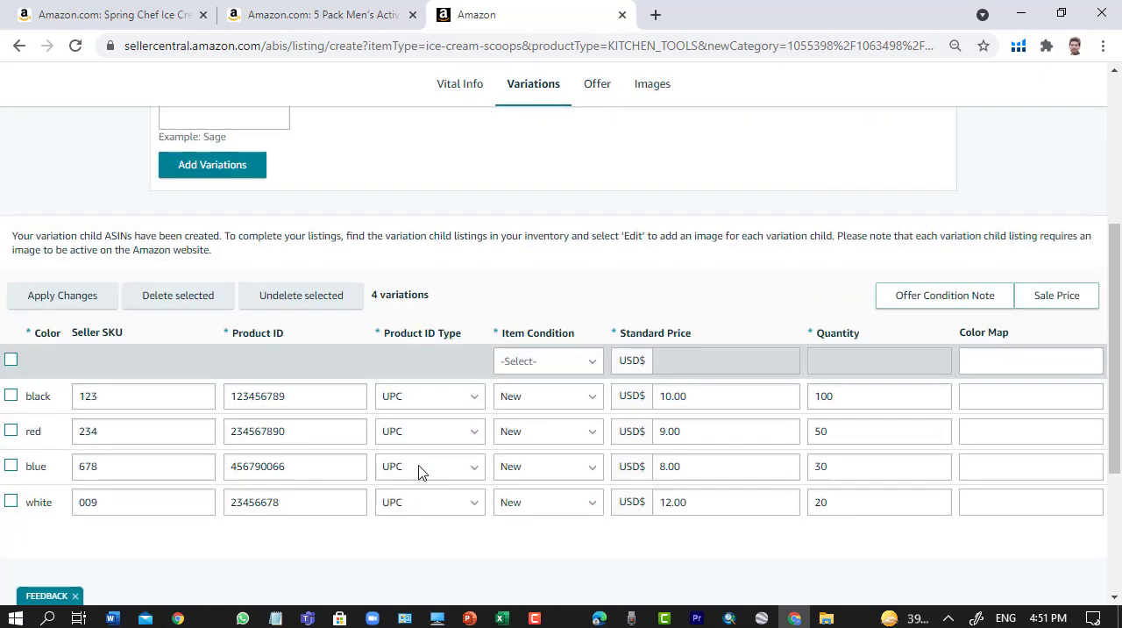
scroll(514, 451, up, 2)
scroll(551, 351, down, 3)
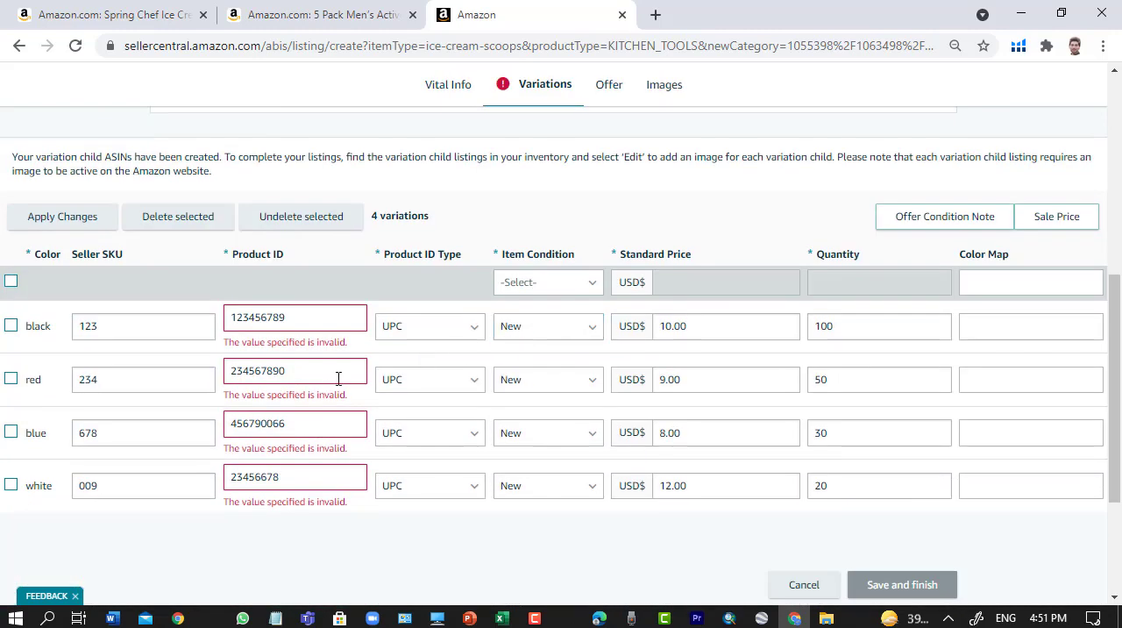
scroll(351, 403, up, 2)
scroll(359, 491, down, 1)
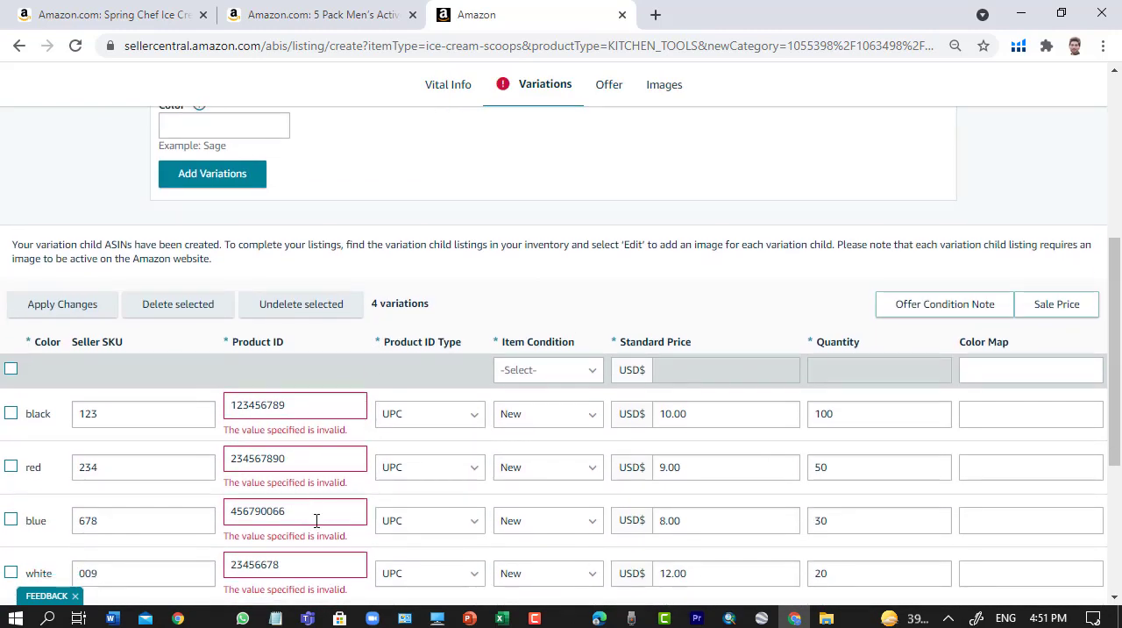
scroll(316, 526, up, 2)
scroll(313, 438, down, 4)
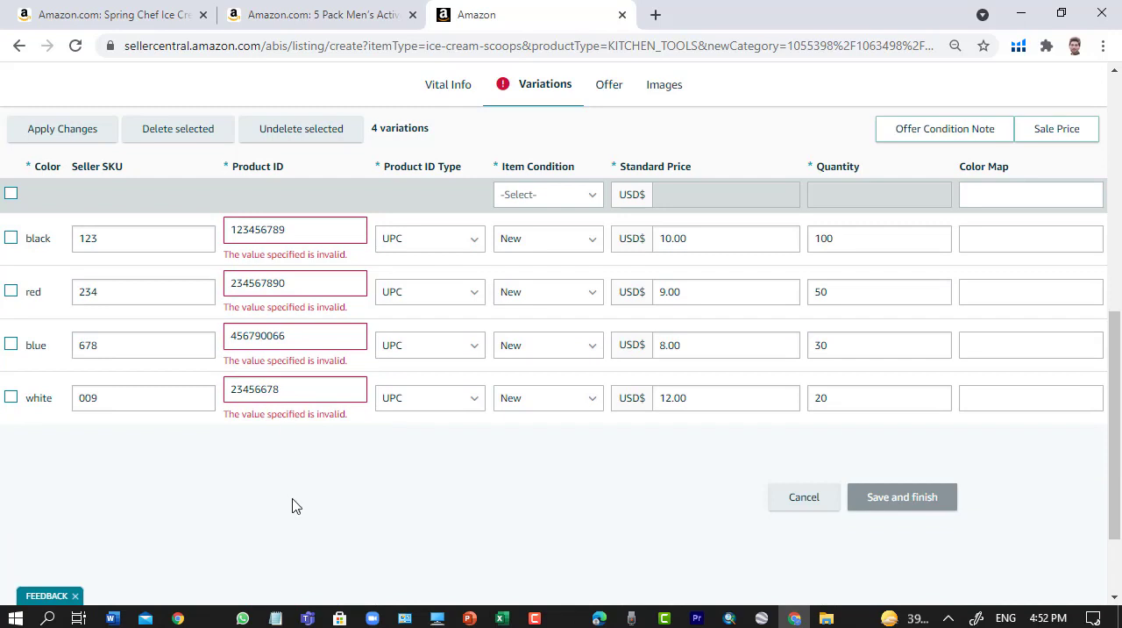
scroll(325, 552, up, 1)
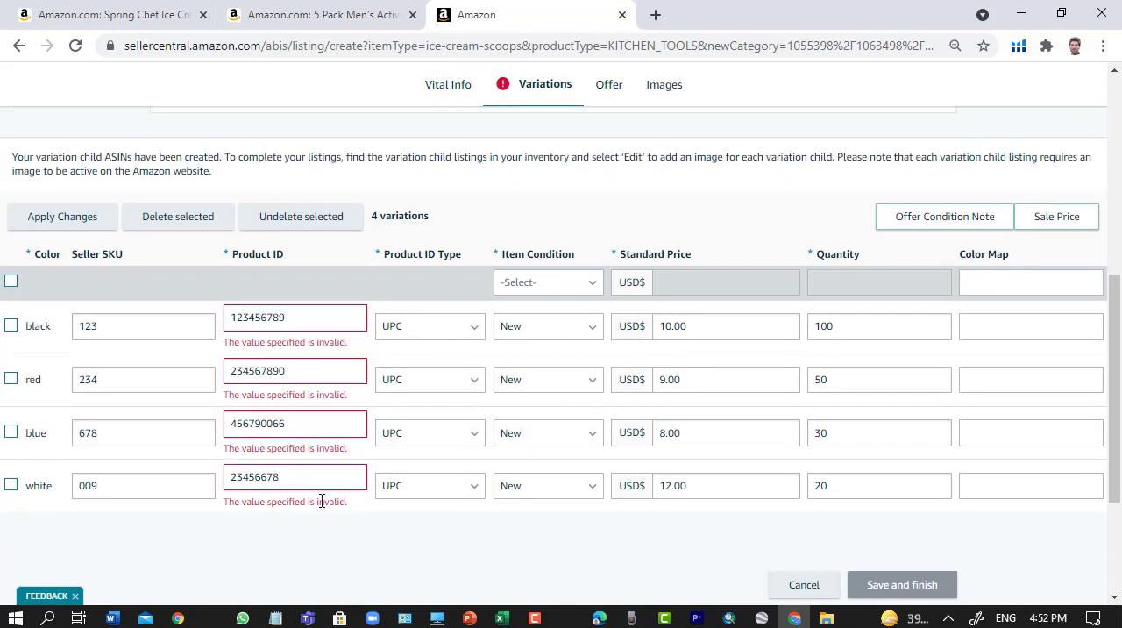
click(132, 326)
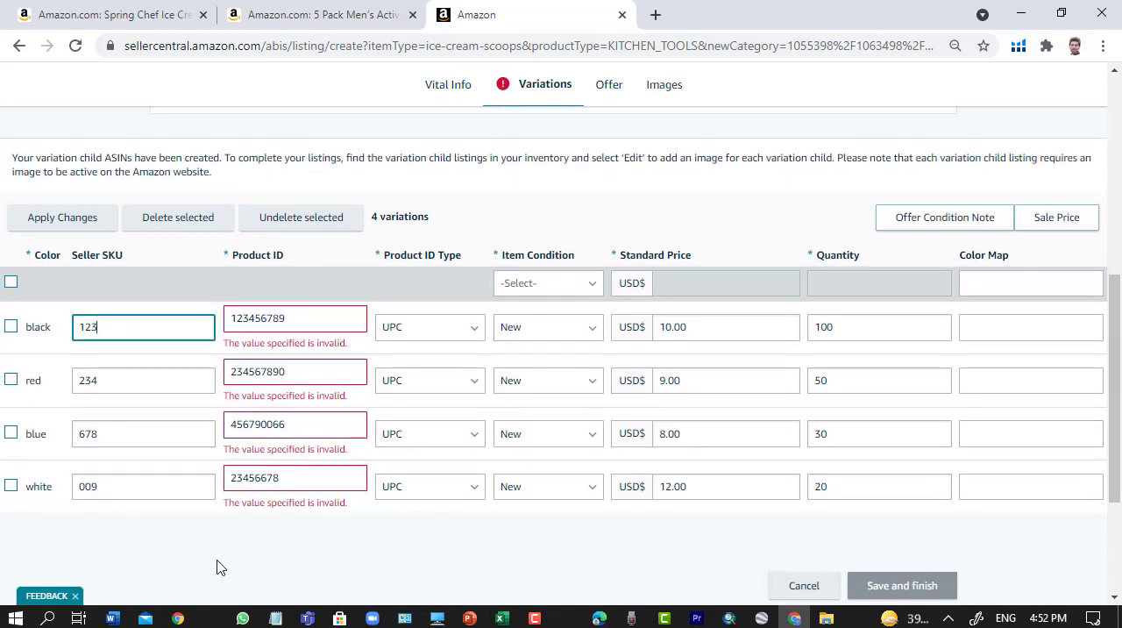
scroll(237, 491, up, 2)
scroll(250, 421, down, 3)
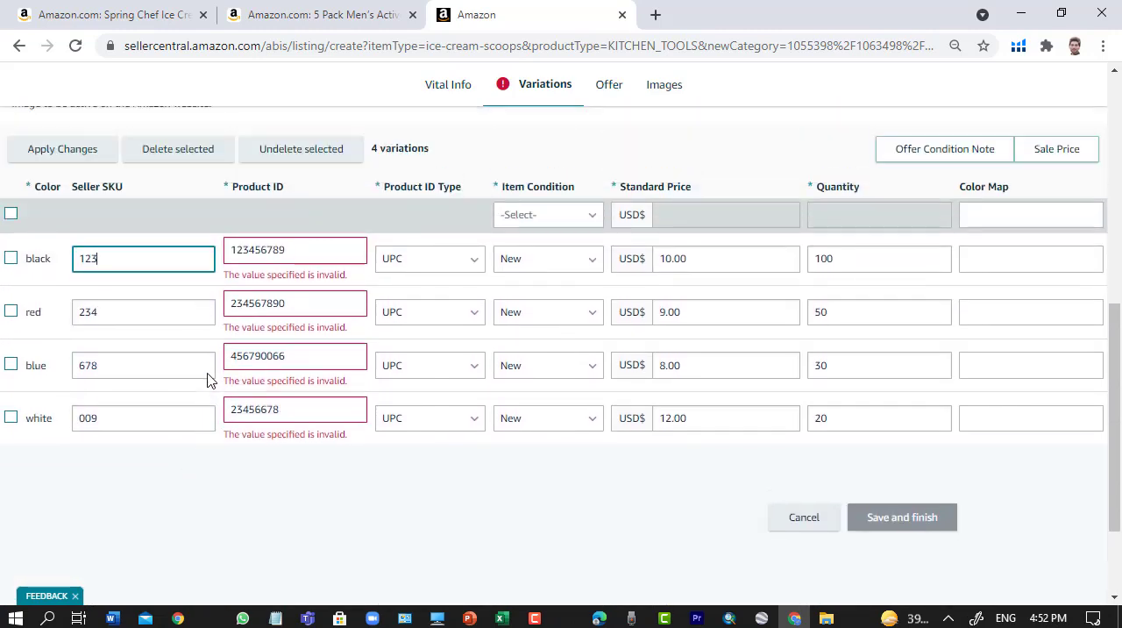
scroll(211, 377, up, 6)
scroll(378, 286, down, 4)
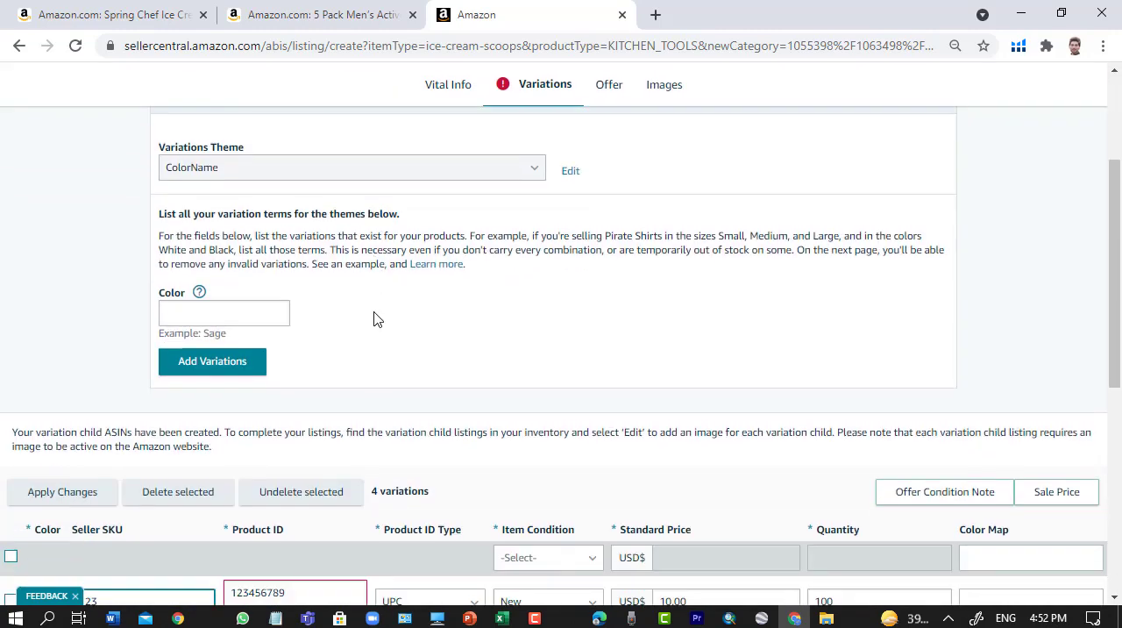
scroll(304, 354, down, 1)
scroll(303, 353, up, 1)
scroll(293, 406, down, 4)
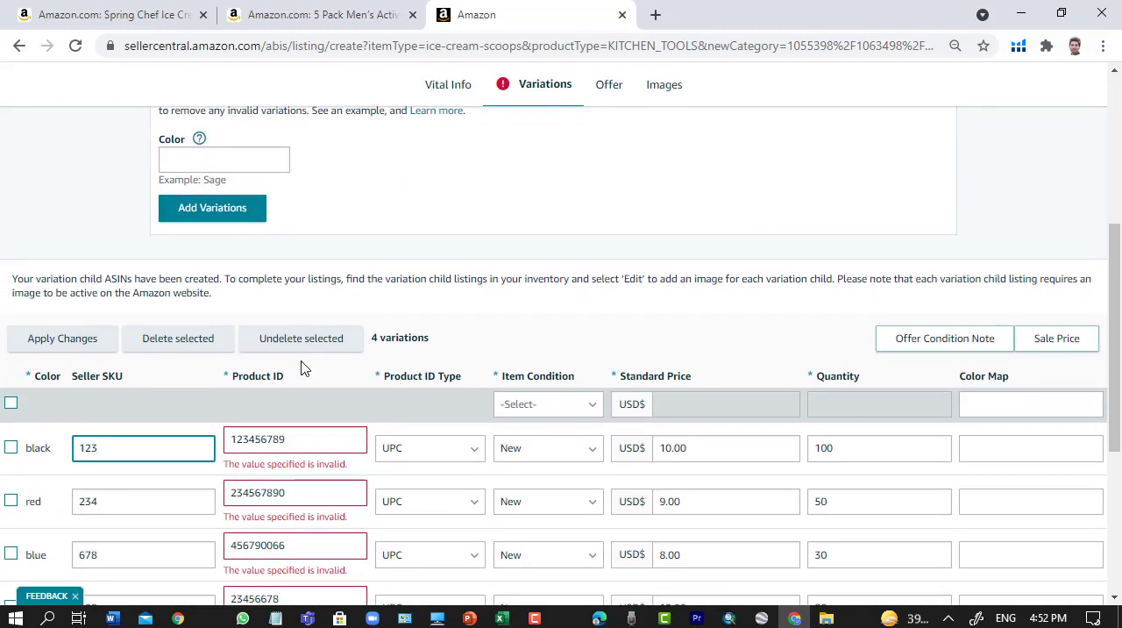
scroll(289, 464, up, 1)
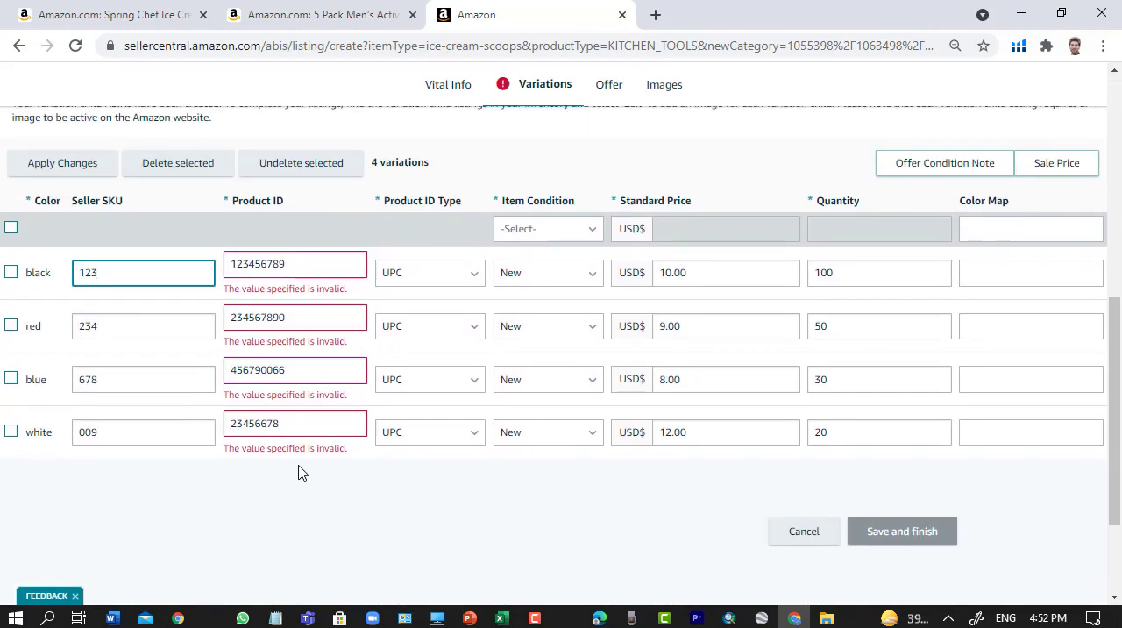
scroll(339, 519, up, 1)
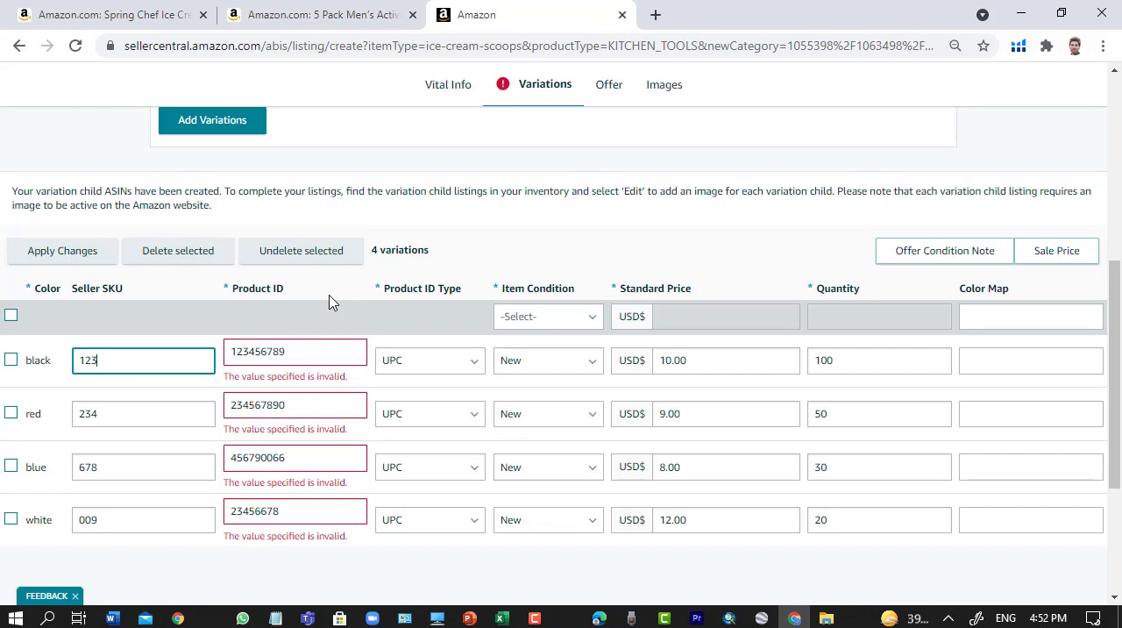
scroll(308, 490, down, 1)
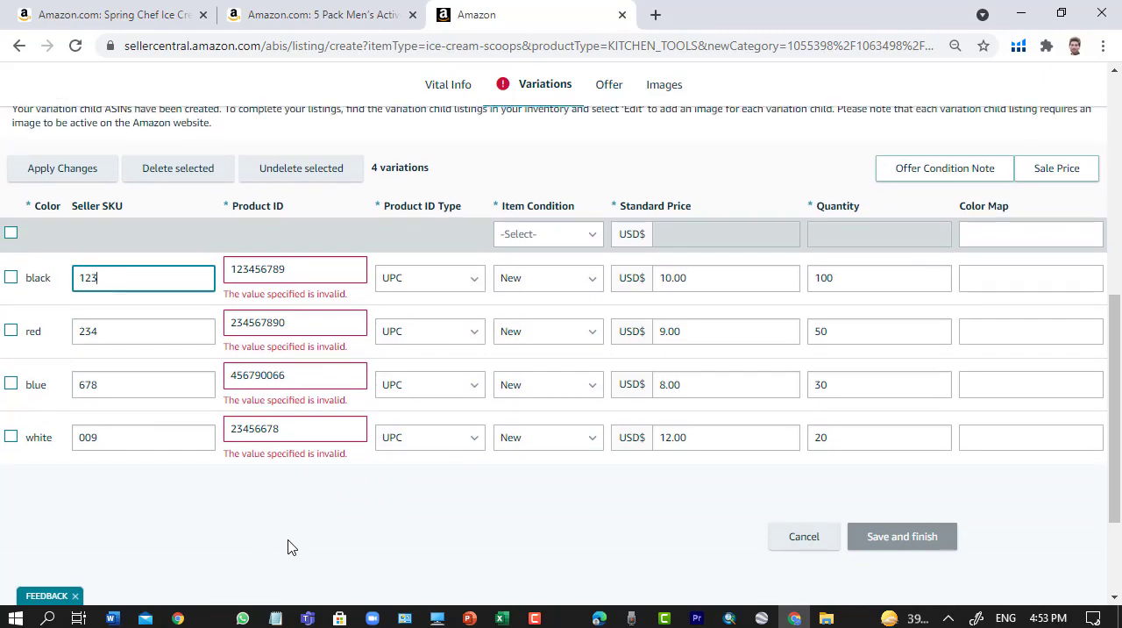
- Open the listing's Offer section and view its Fulfillment Channel options
scroll(411, 401, up, 4)
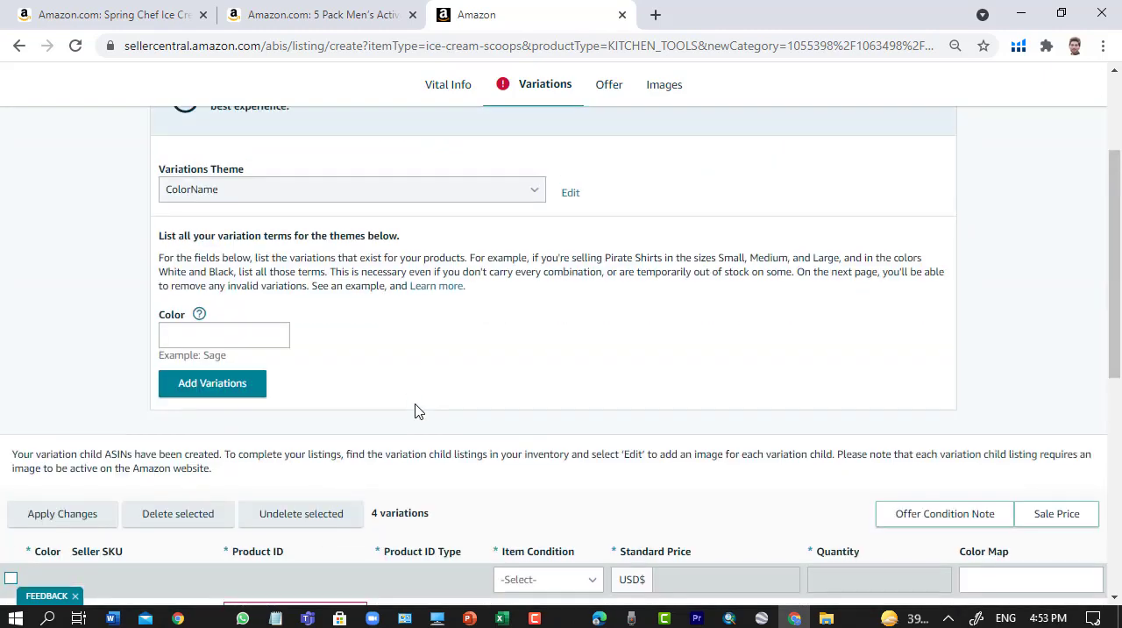
scroll(418, 411, up, 3)
scroll(418, 411, down, 4)
scroll(441, 380, up, 4)
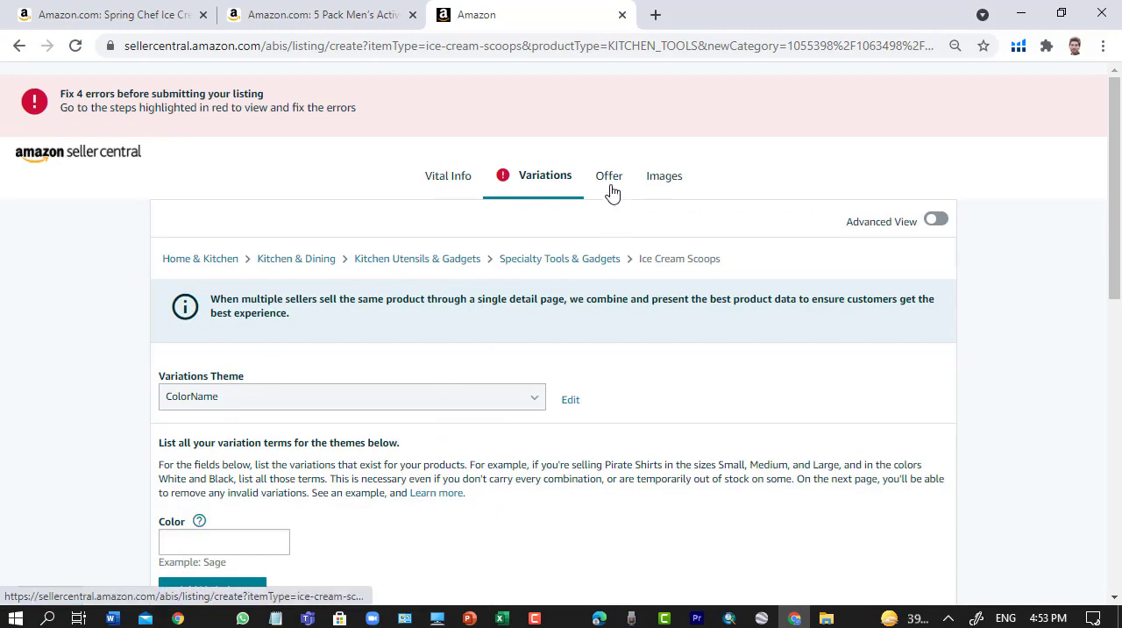
click(611, 193)
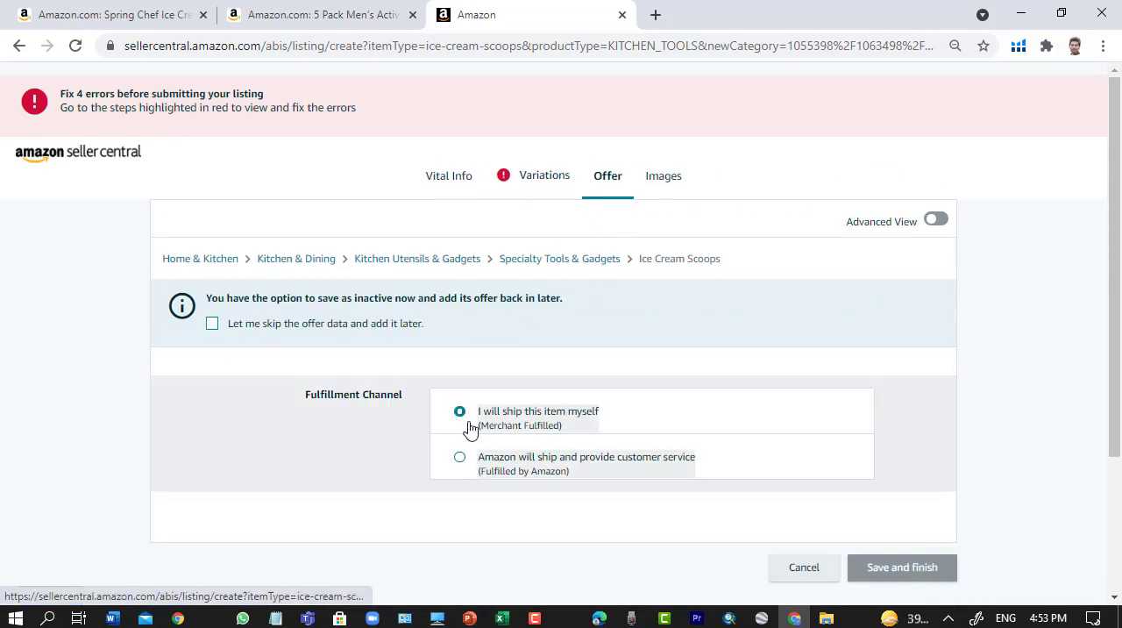
scroll(465, 445, down, 2)
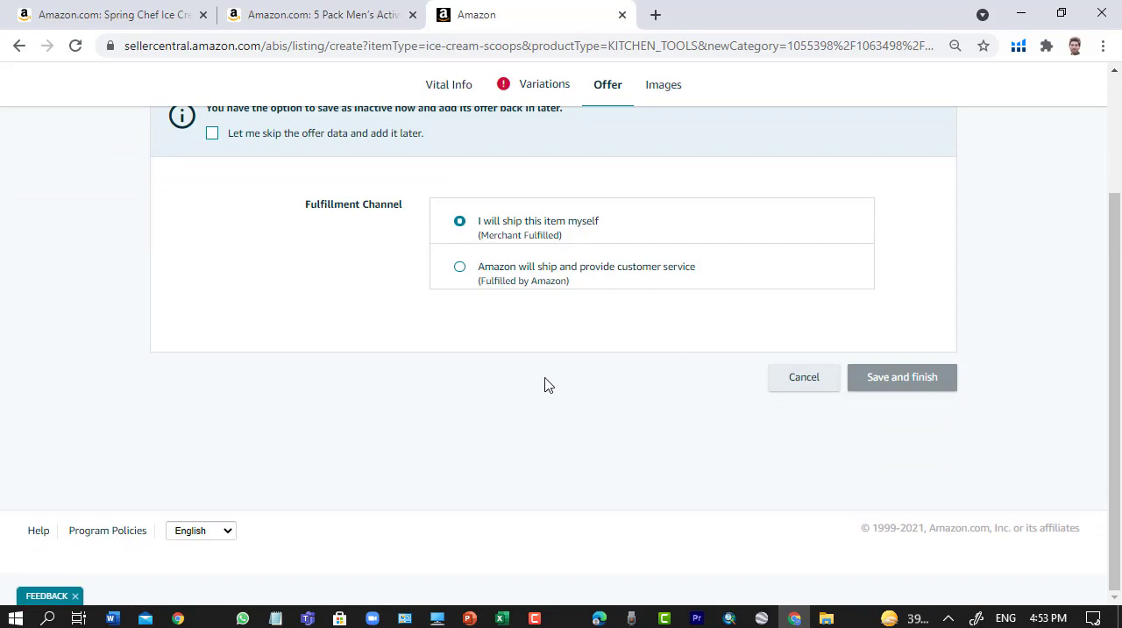
- Turn on Advanced View for the offer form and set the Release Date to 07/14/2021
scroll(546, 383, up, 3)
click(936, 220)
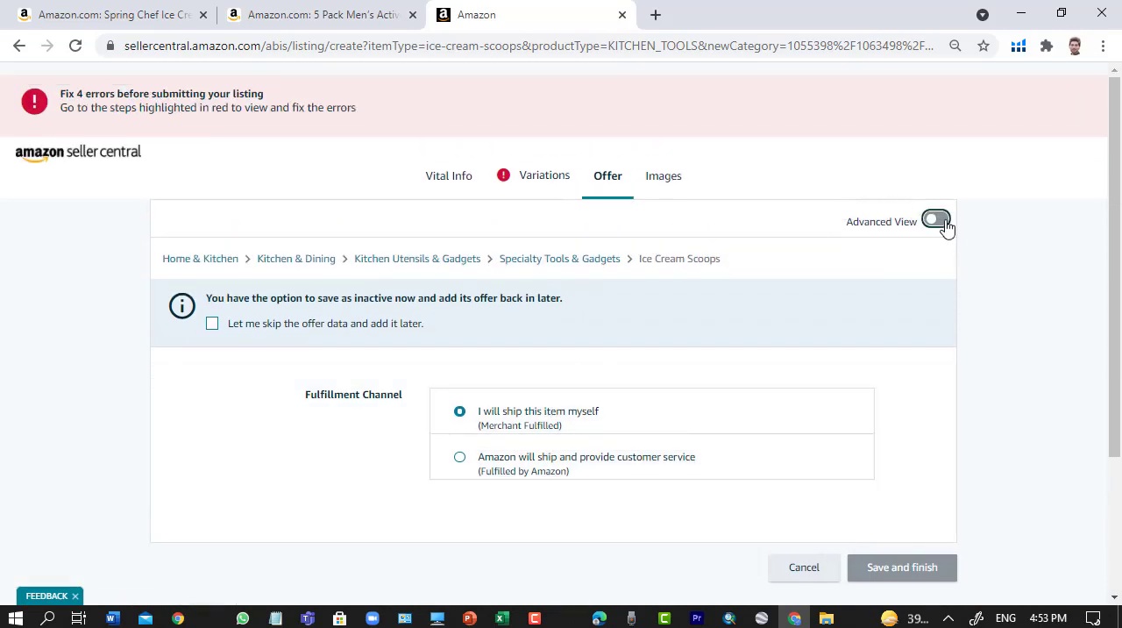
click(479, 398)
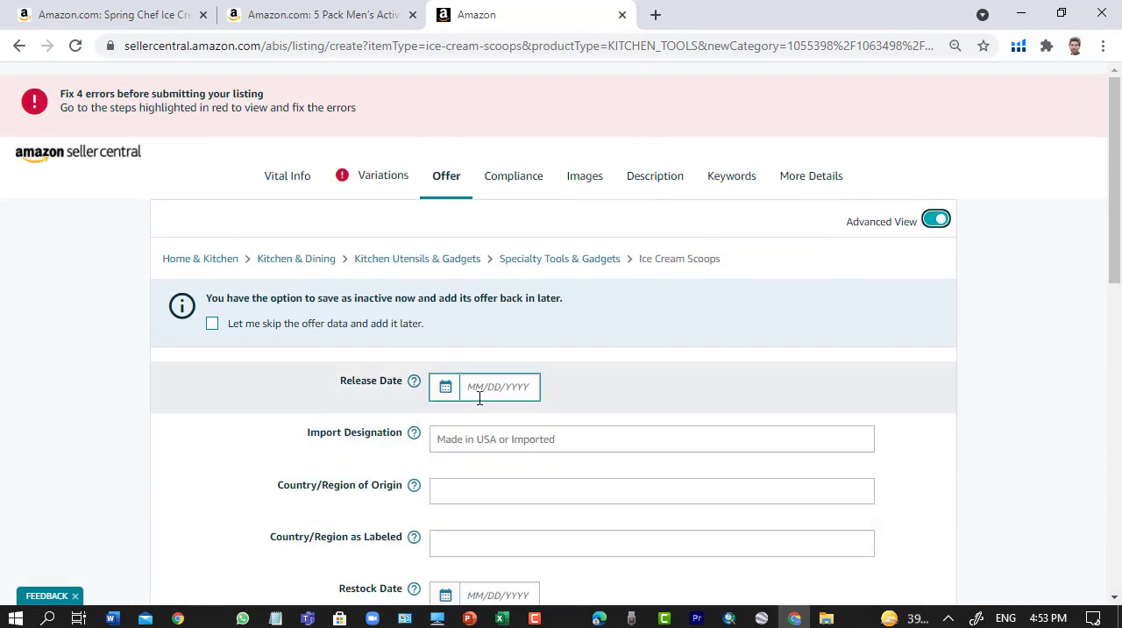
click(481, 399)
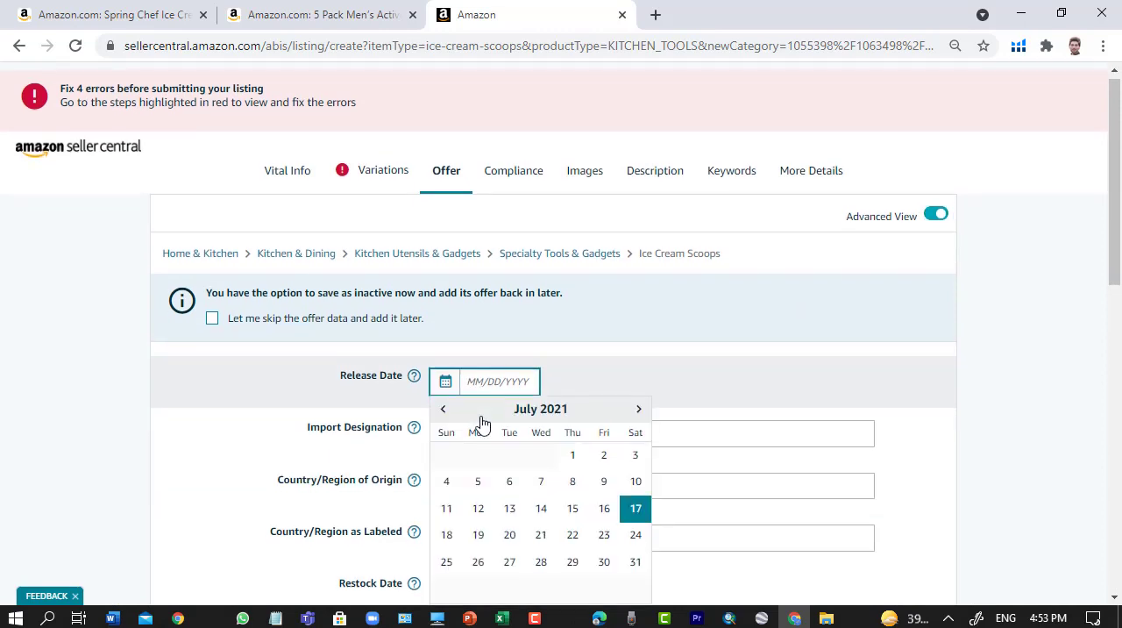
scroll(483, 426, down, 1)
click(543, 395)
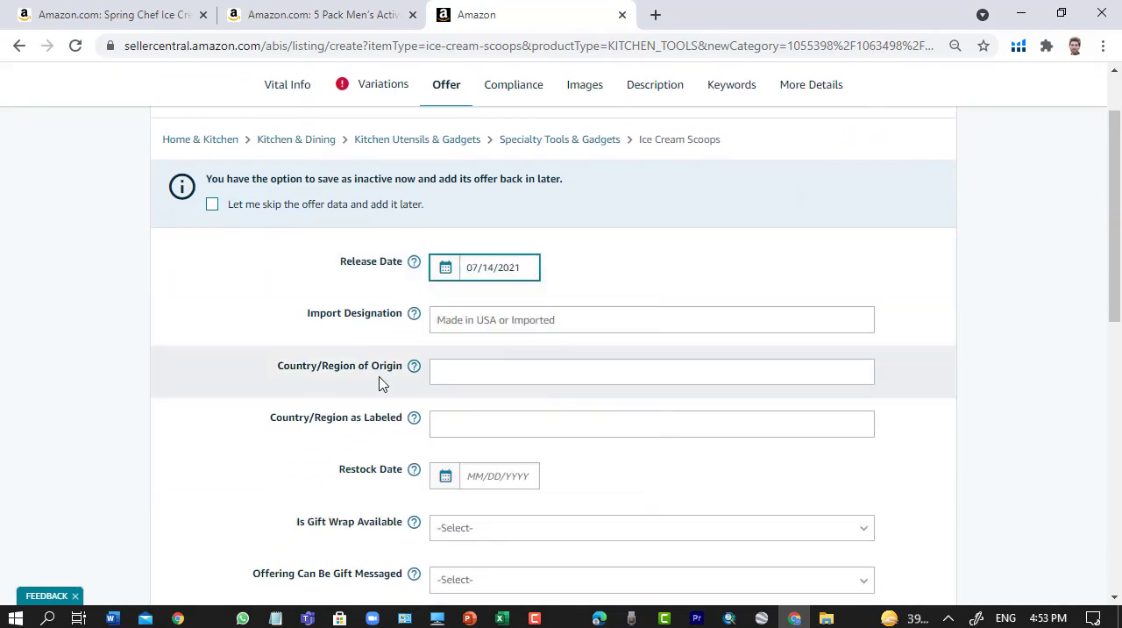
- Set the offer's Import Designation to Imported
click(534, 328)
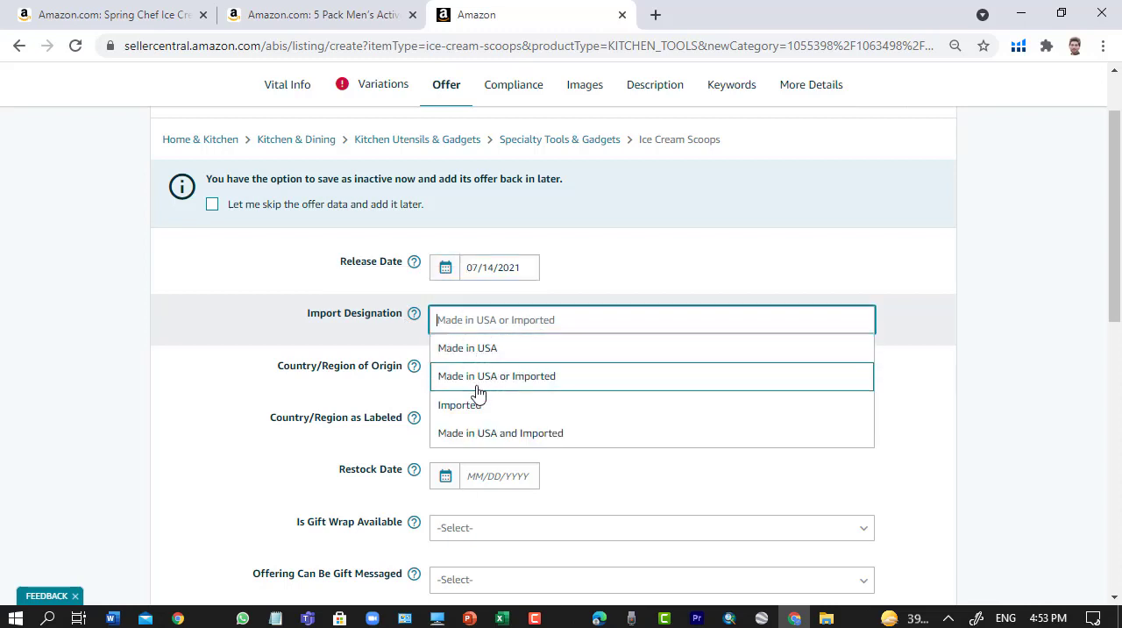
scroll(506, 419, down, 1)
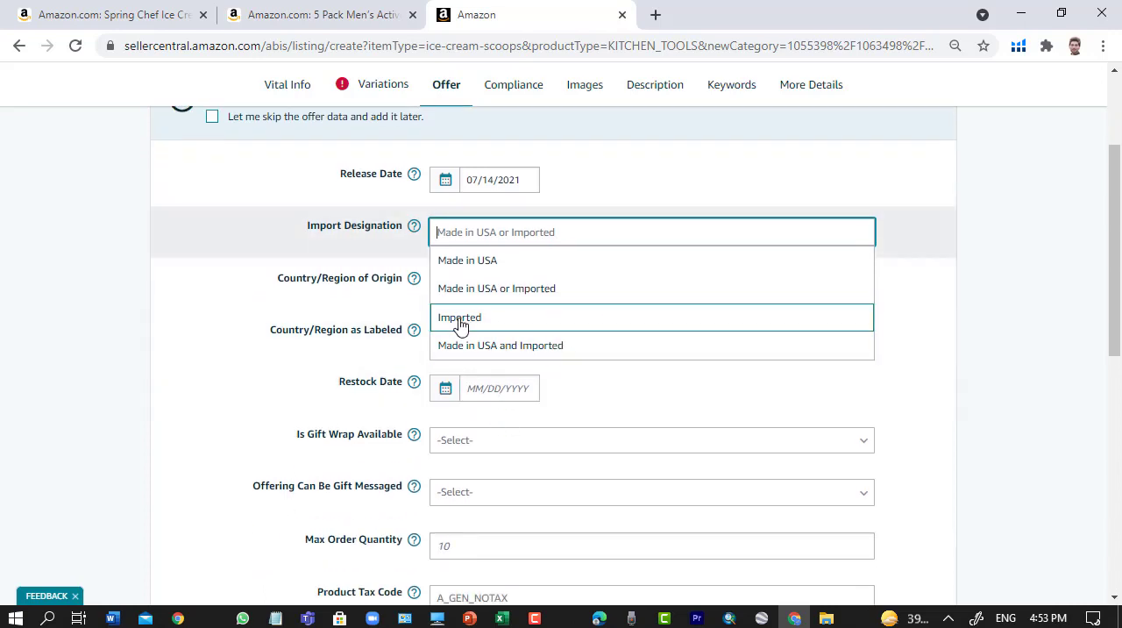
click(460, 324)
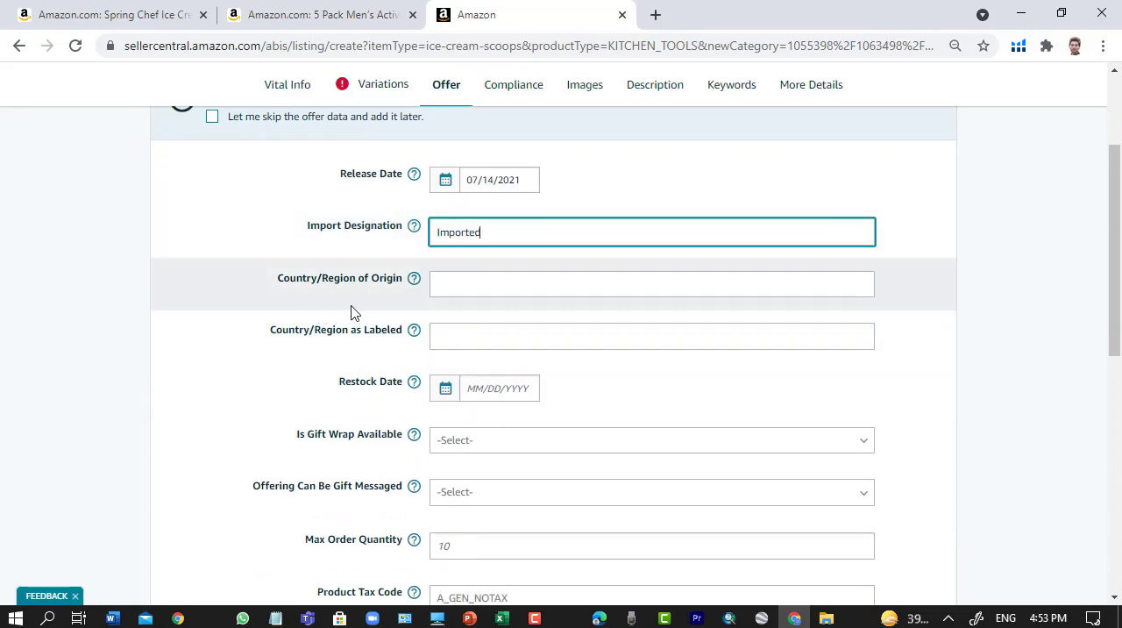
- Set the Country/Region of Origin to China
click(491, 285)
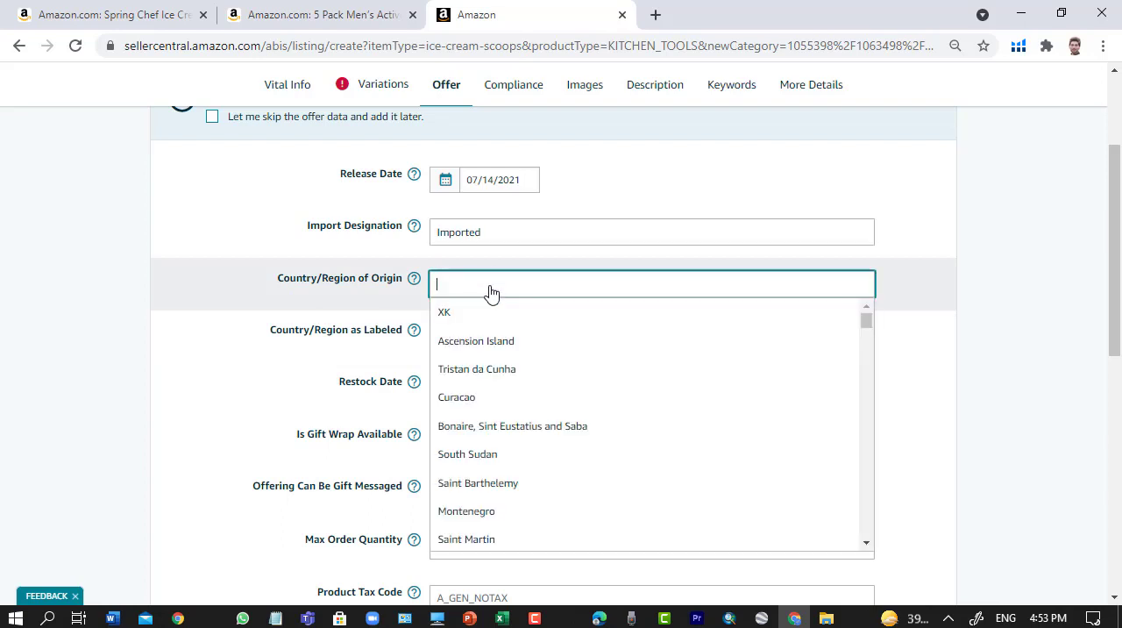
text(ch)
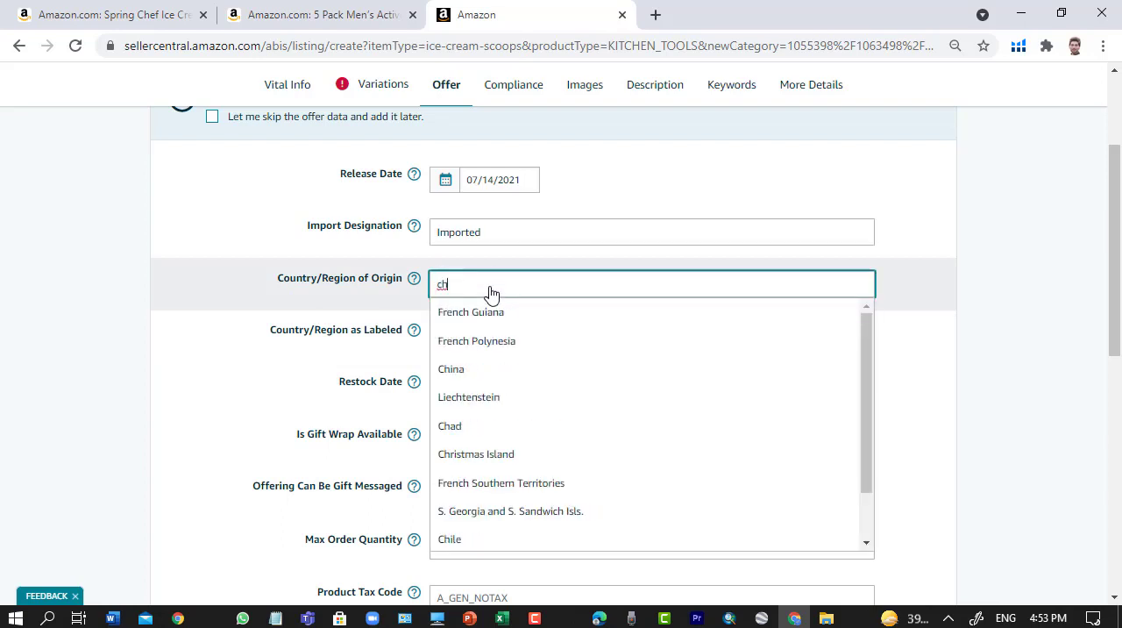
text(in)
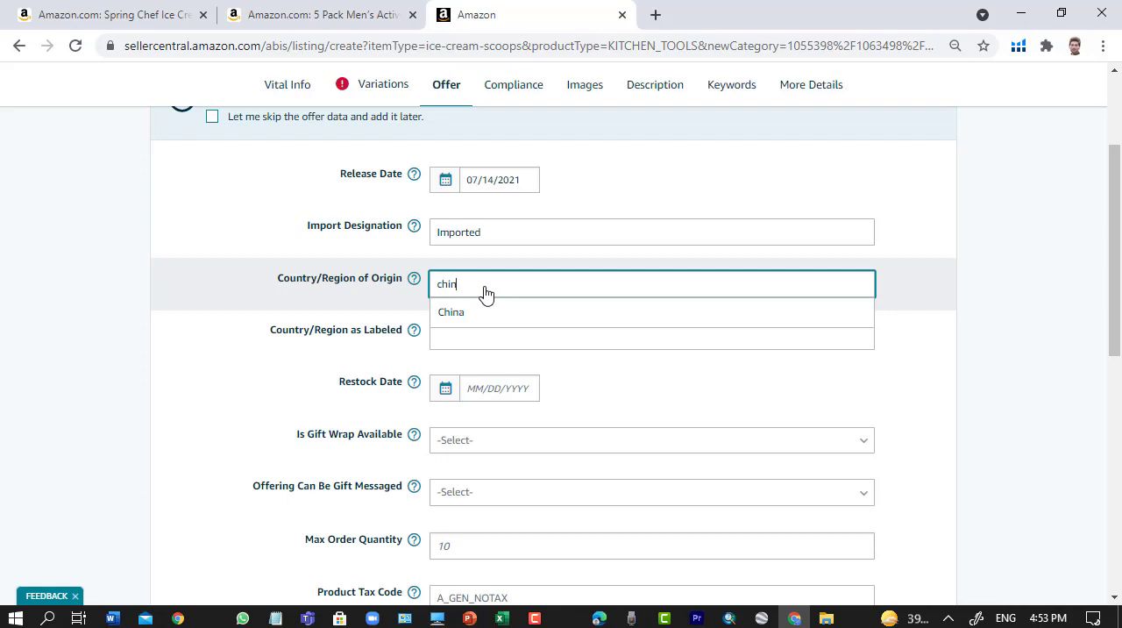
click(483, 304)
click(486, 286)
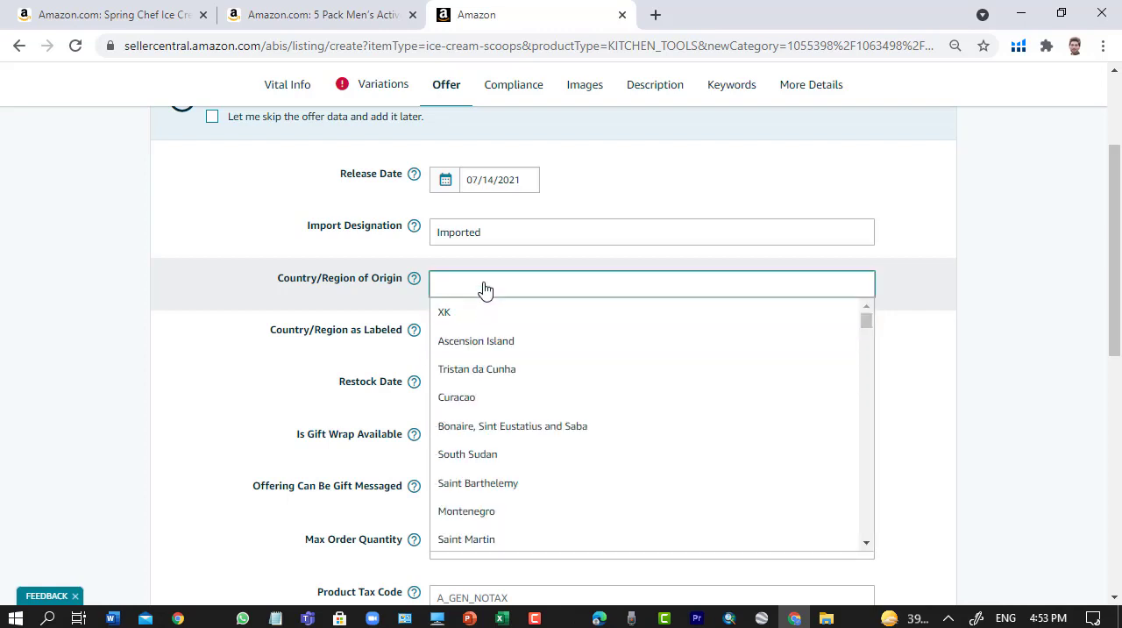
text(china)
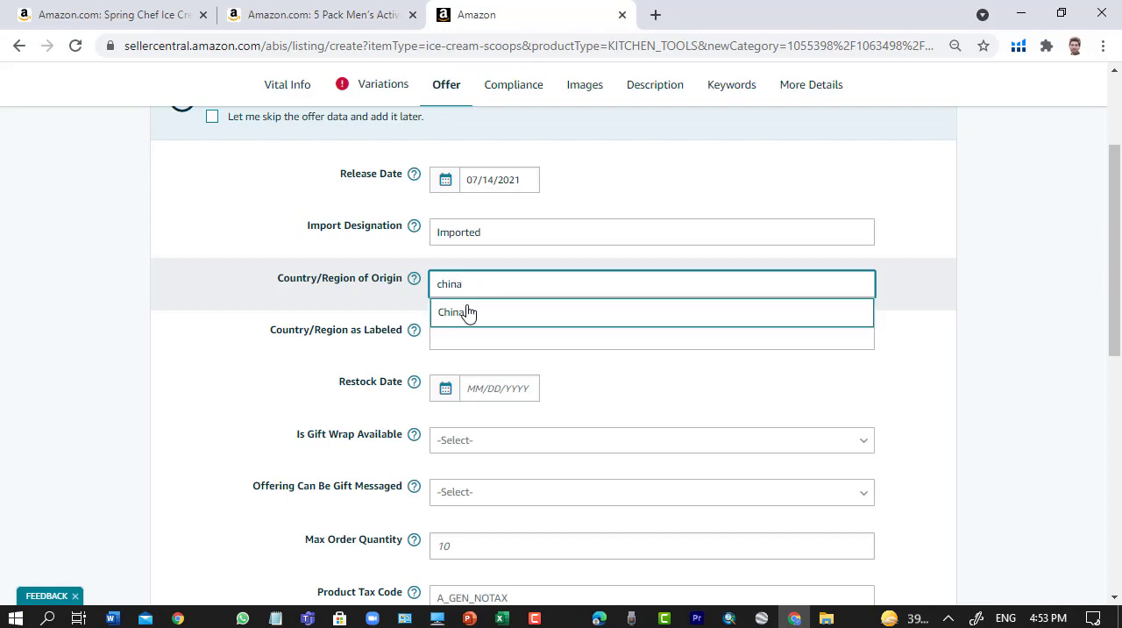
click(465, 312)
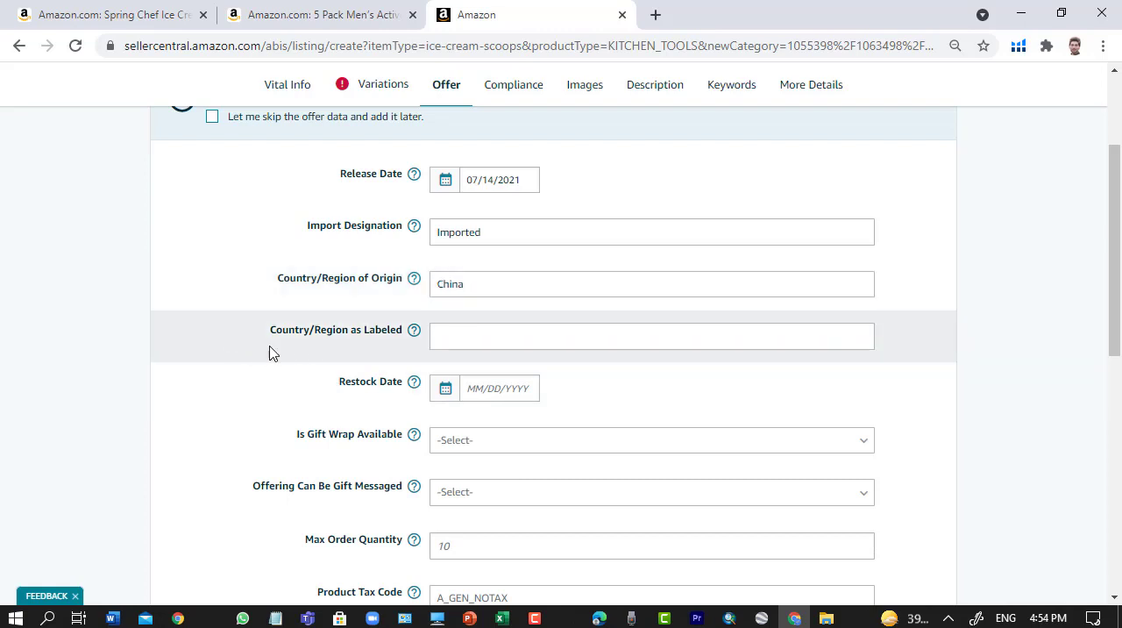
- Set the Country/Region as Labeled to China
click(456, 339)
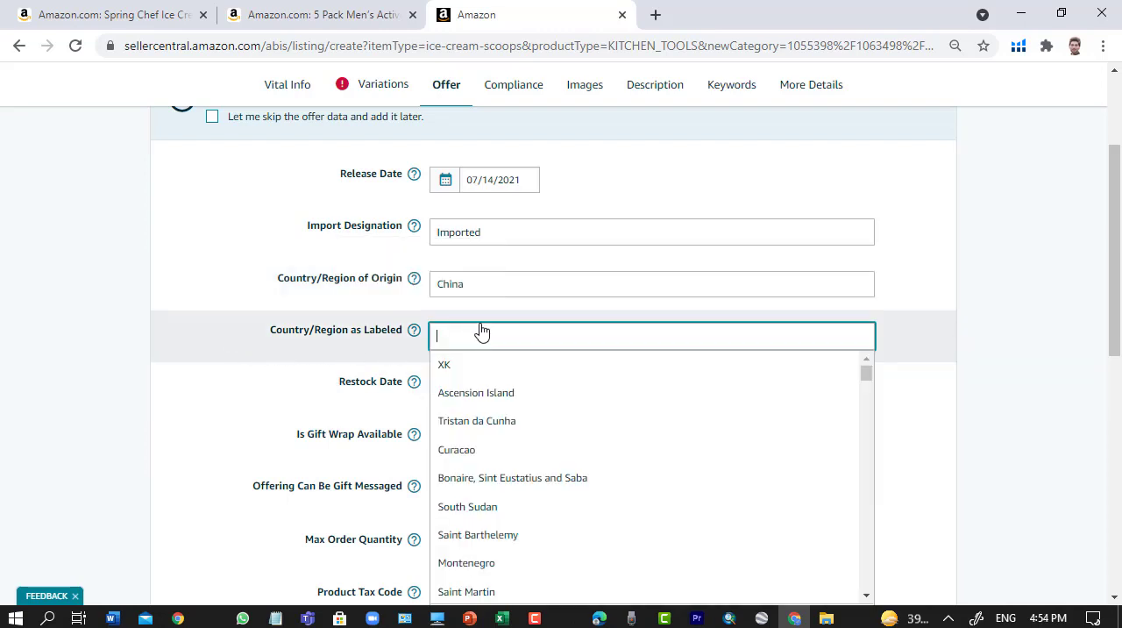
text(china)
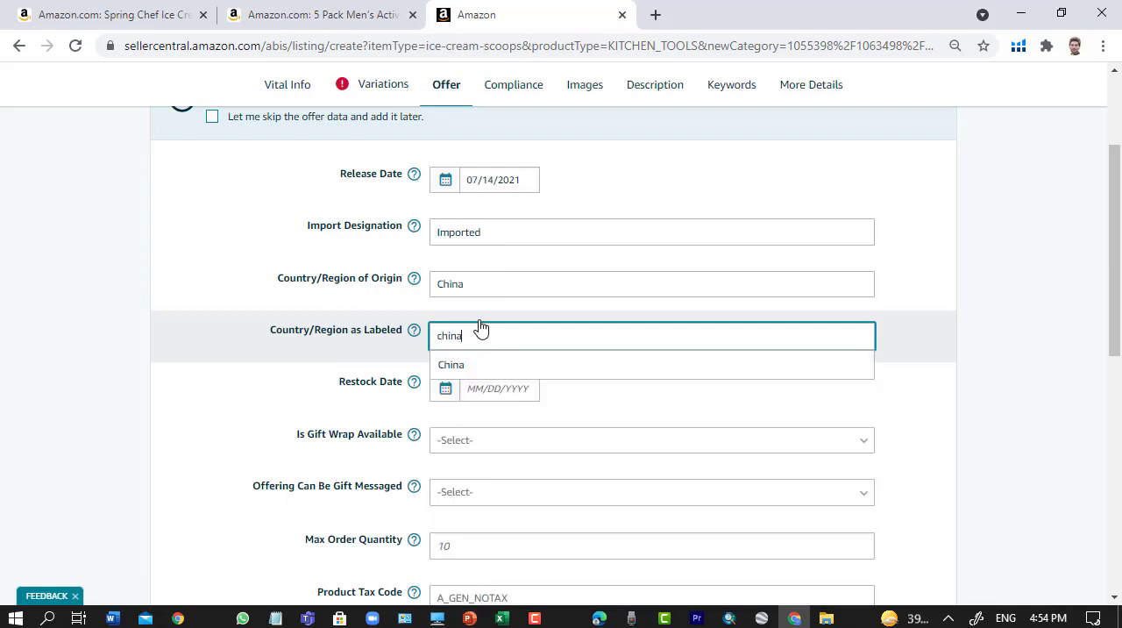
click(448, 361)
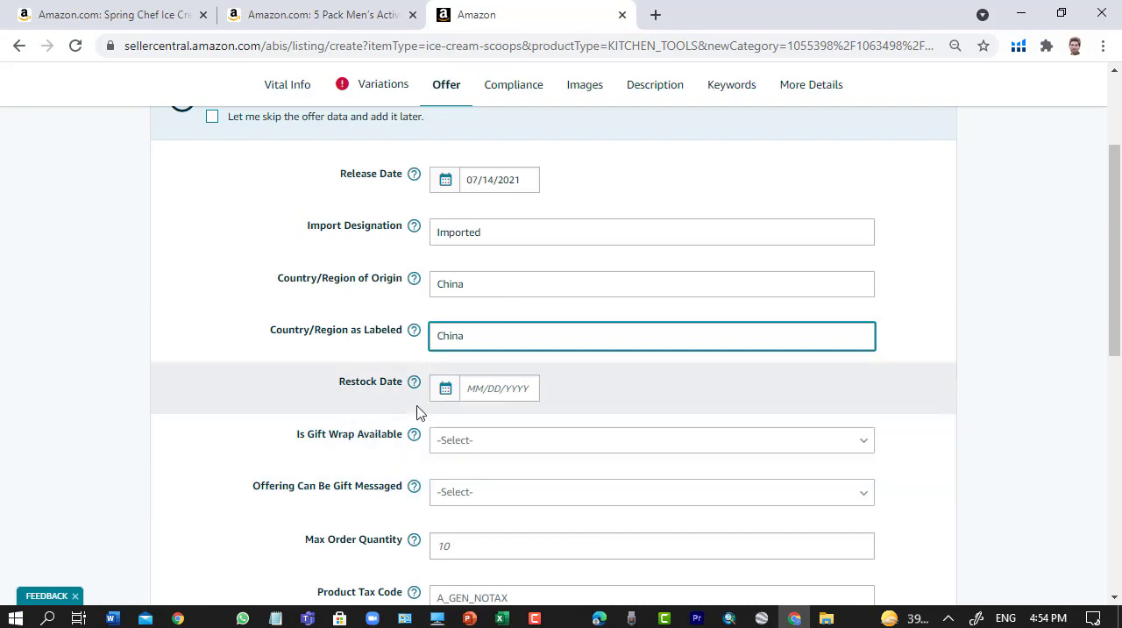
- Set the offer's Restock Date to 07/23/2021
click(497, 387)
scroll(559, 485, down, 2)
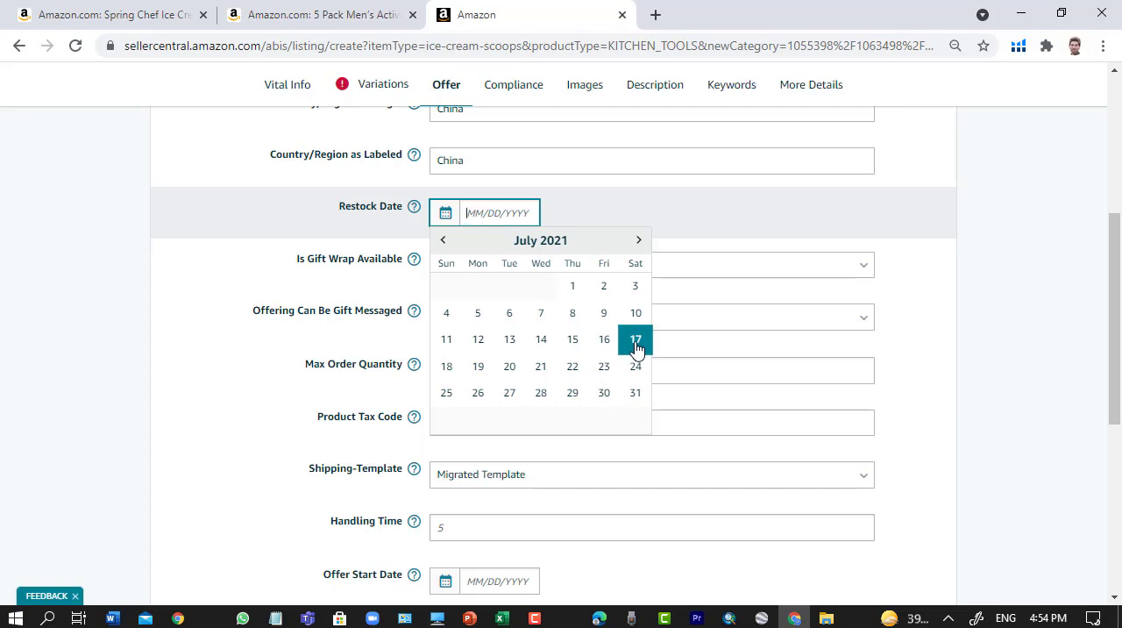
click(604, 366)
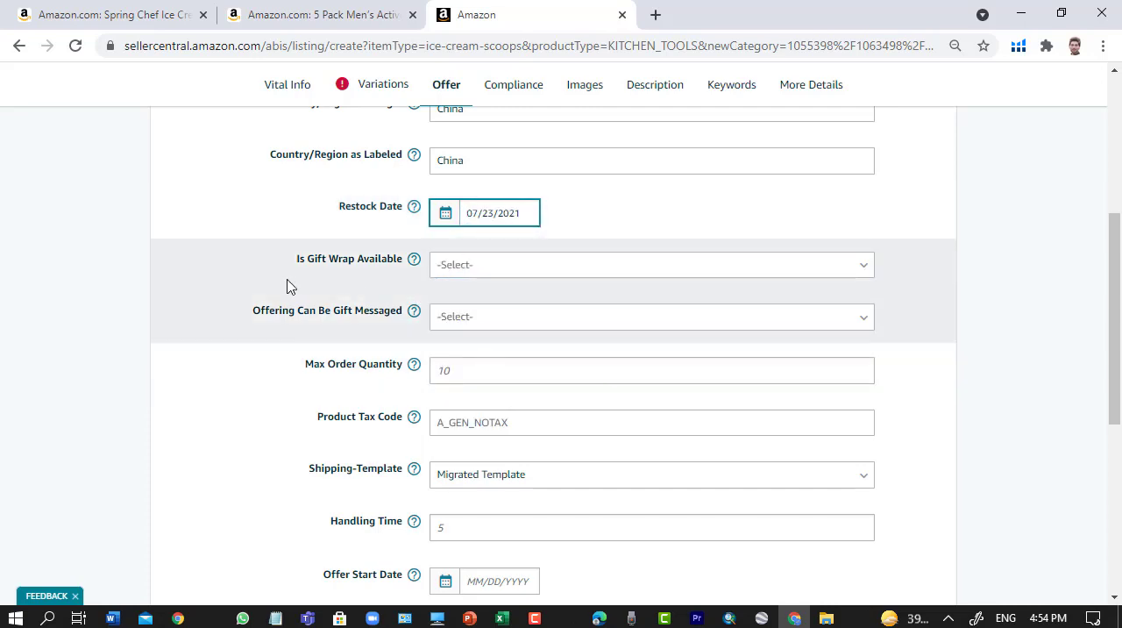
- Set both Is Gift Wrap Available and Offering Can Be Gift Messaged to No
click(483, 265)
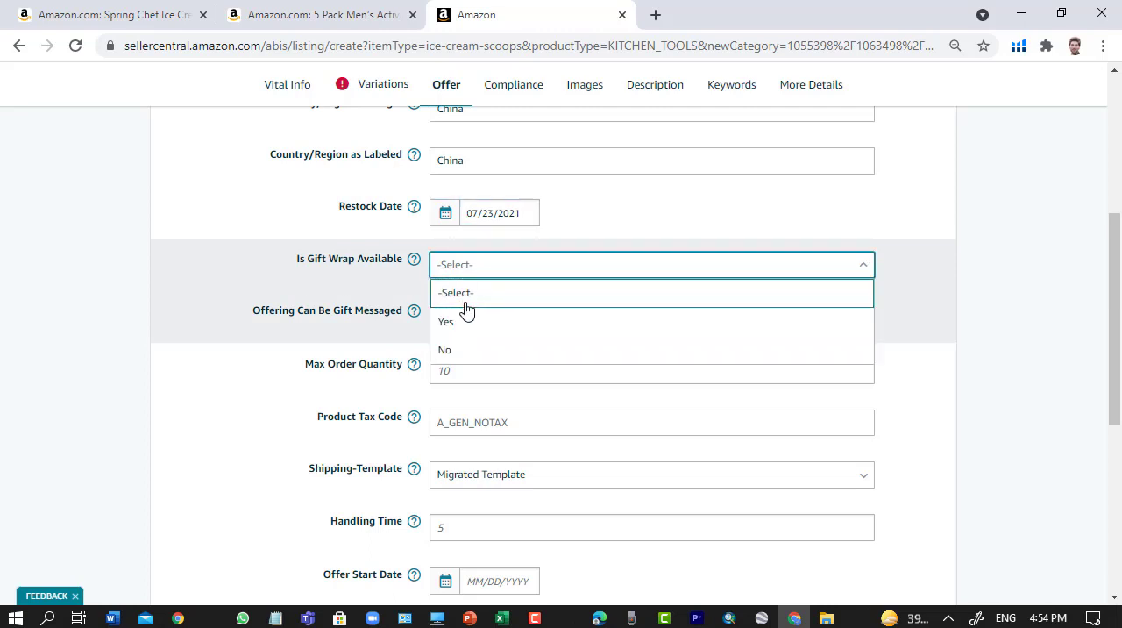
click(459, 354)
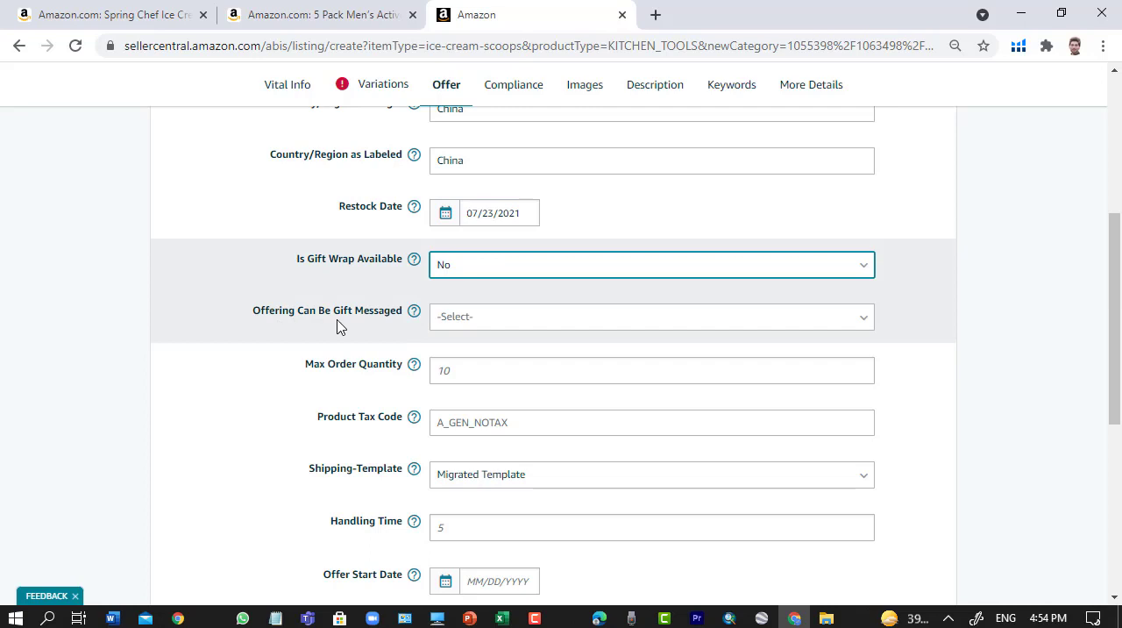
click(469, 325)
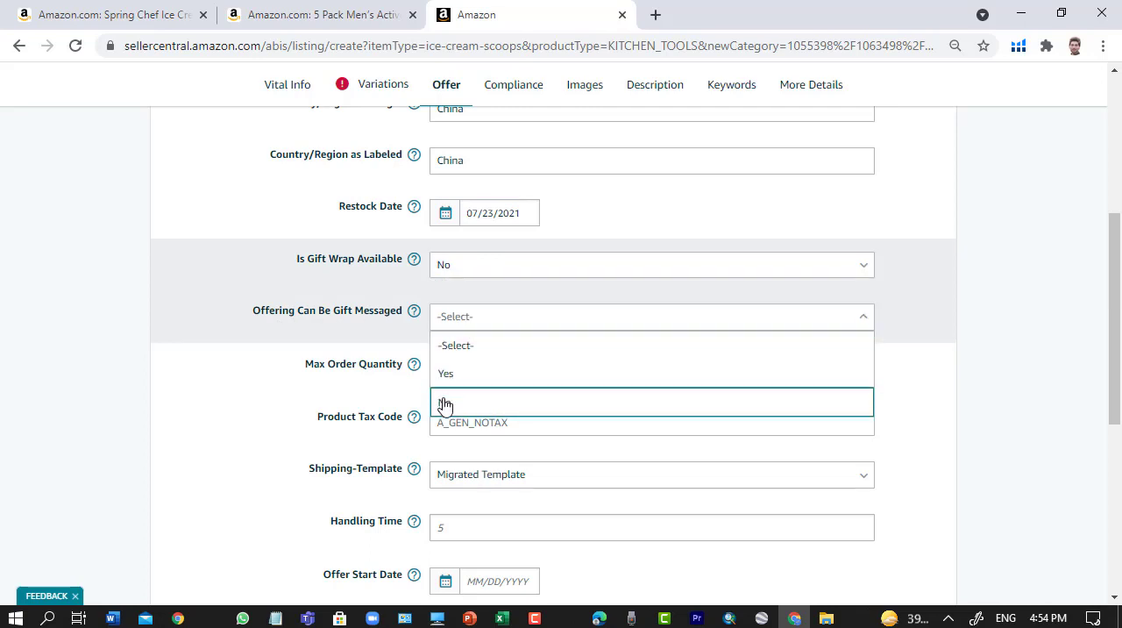
click(441, 402)
- Set the Max Order Quantity to 10
key(Tab)
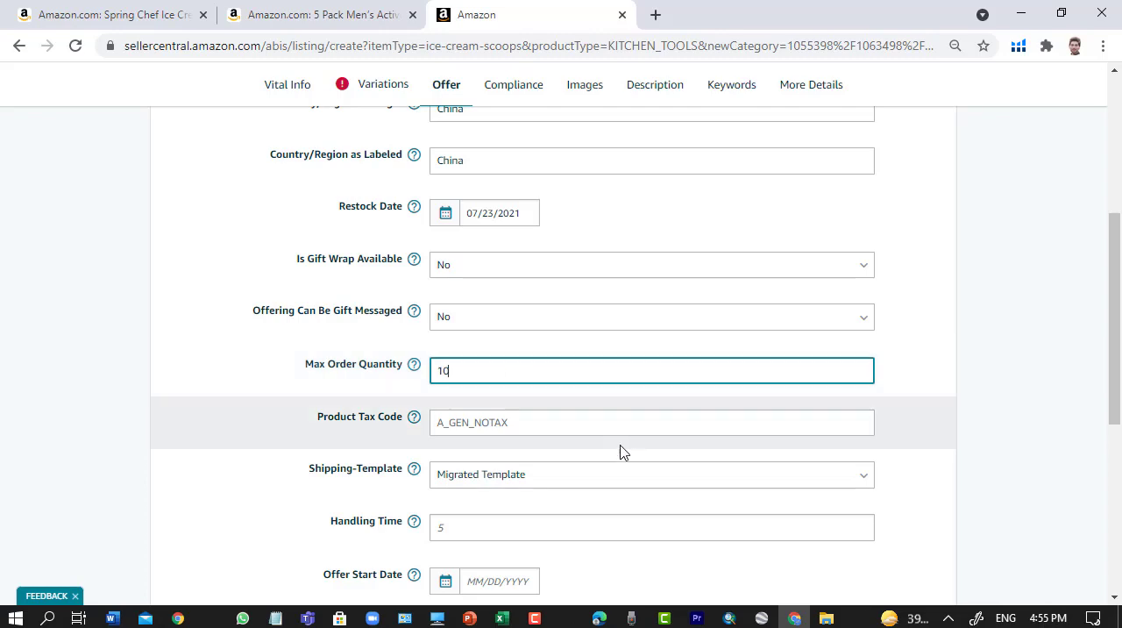
scroll(622, 452, up, 5)
scroll(626, 452, down, 5)
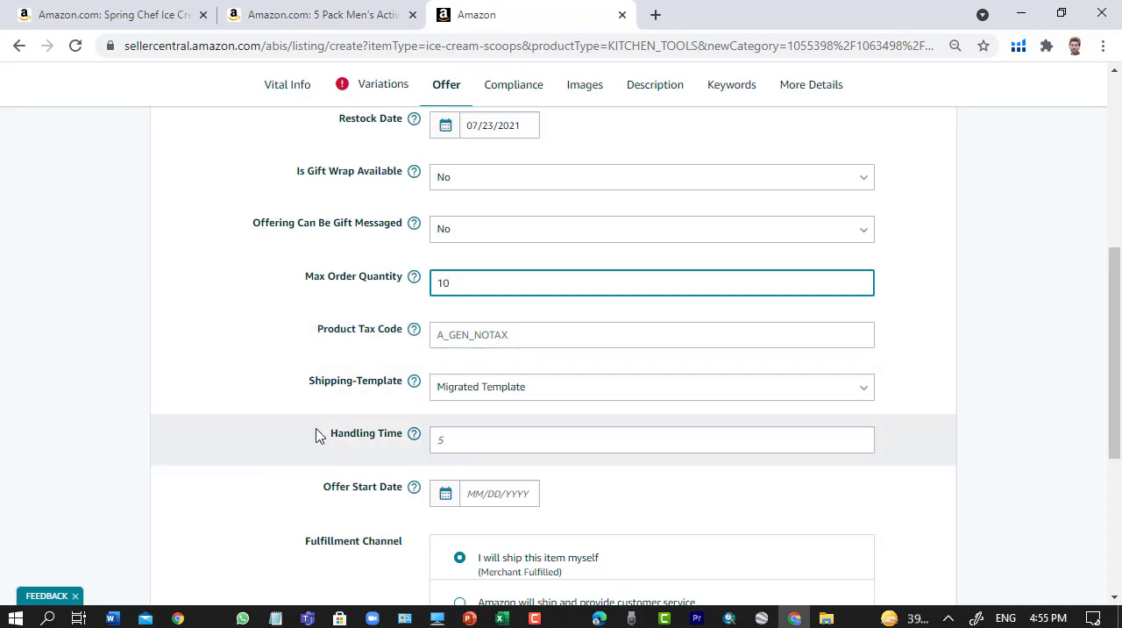
- Check the available Shipping-Template options and the Handling Time field
click(531, 396)
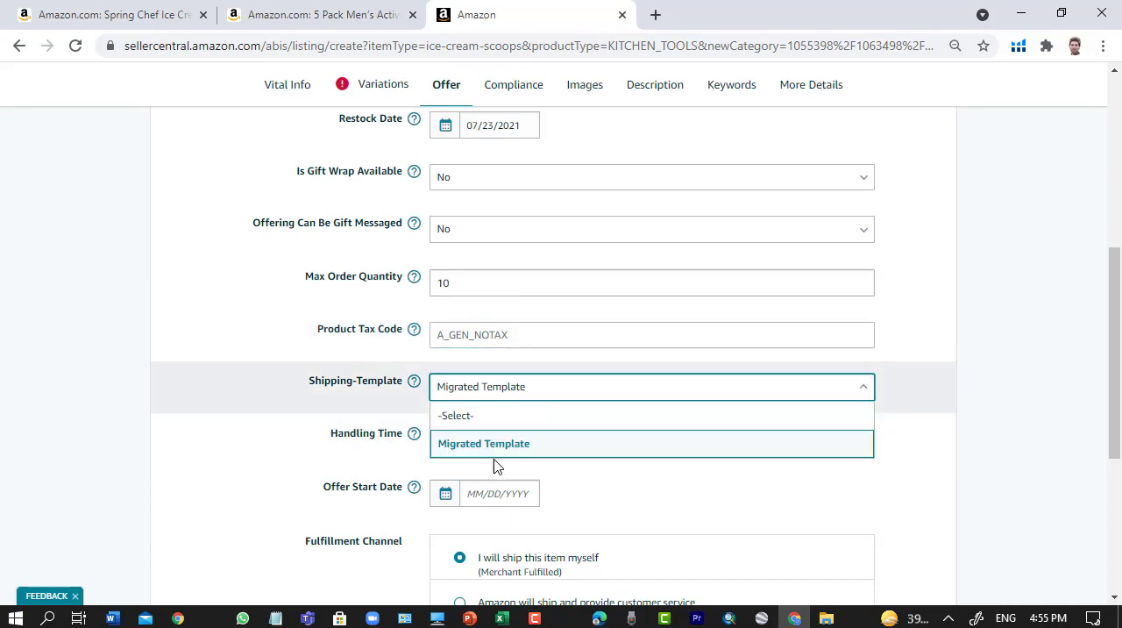
click(256, 378)
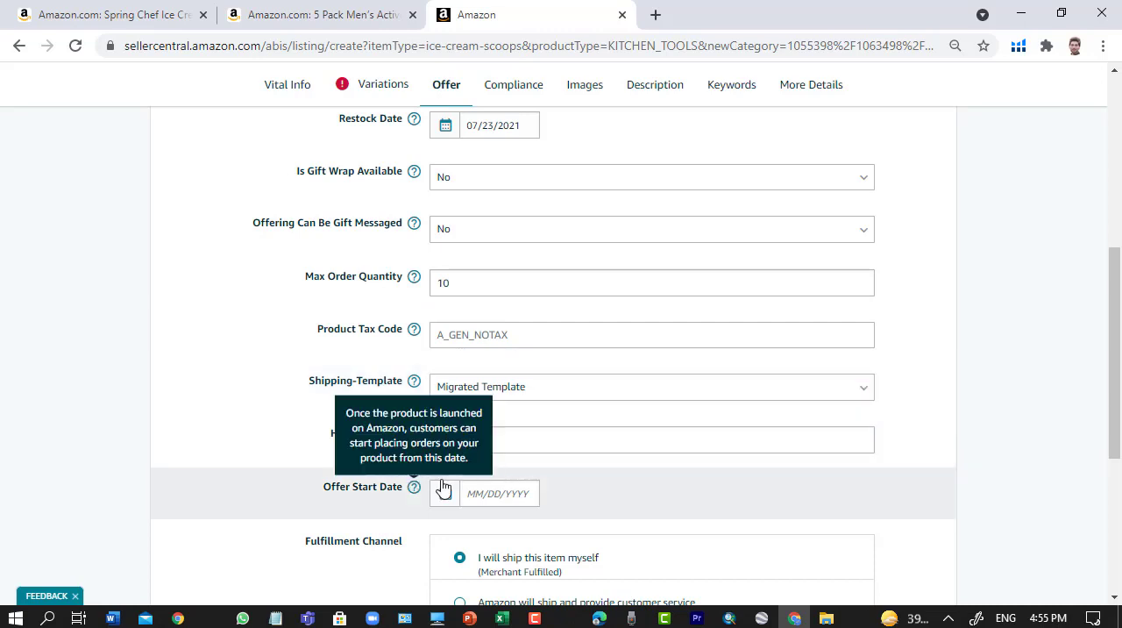
click(455, 447)
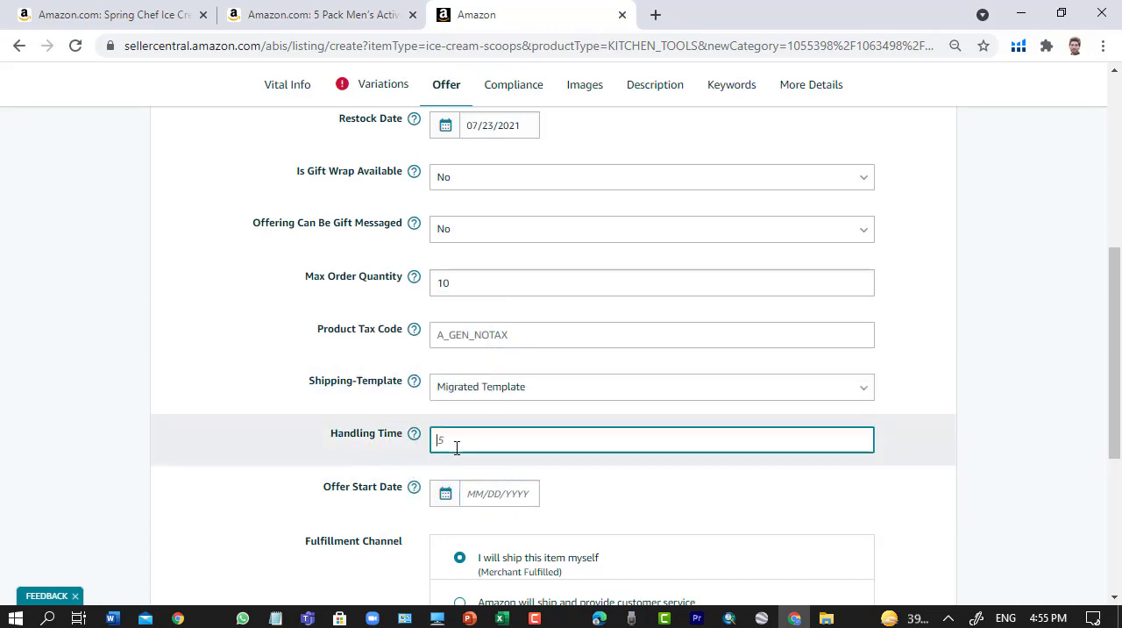
- Set the Offer Start Date to 07/20/2021 and choose Amazon will ship and provide customer service (Fulfilled by Amazon) as the Fulfillment Channel
scroll(455, 447, down, 3)
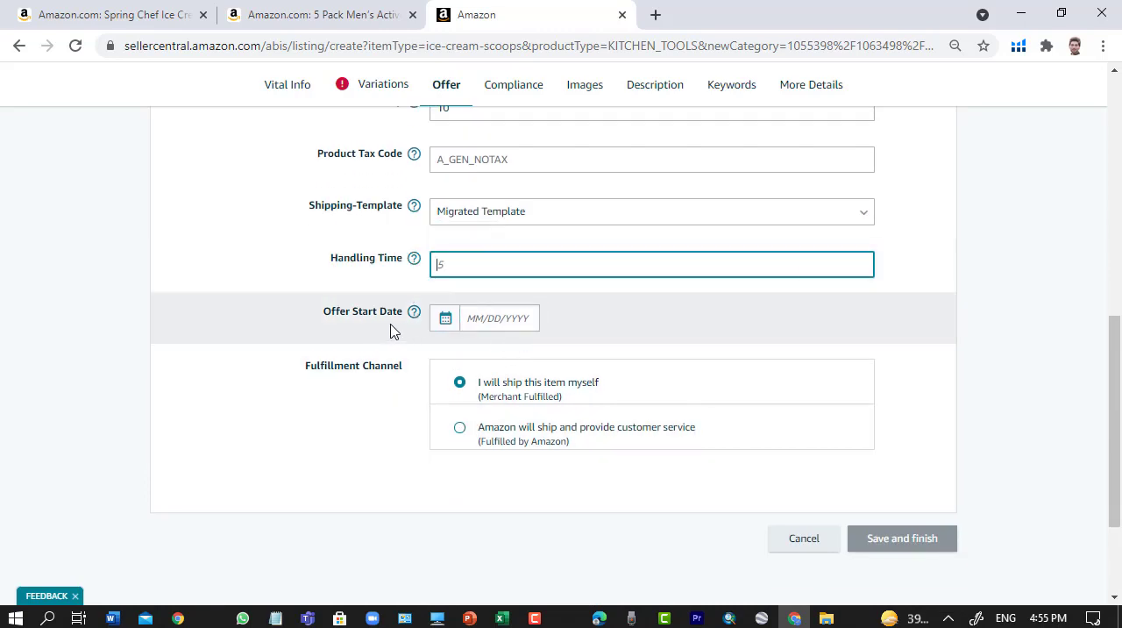
click(486, 320)
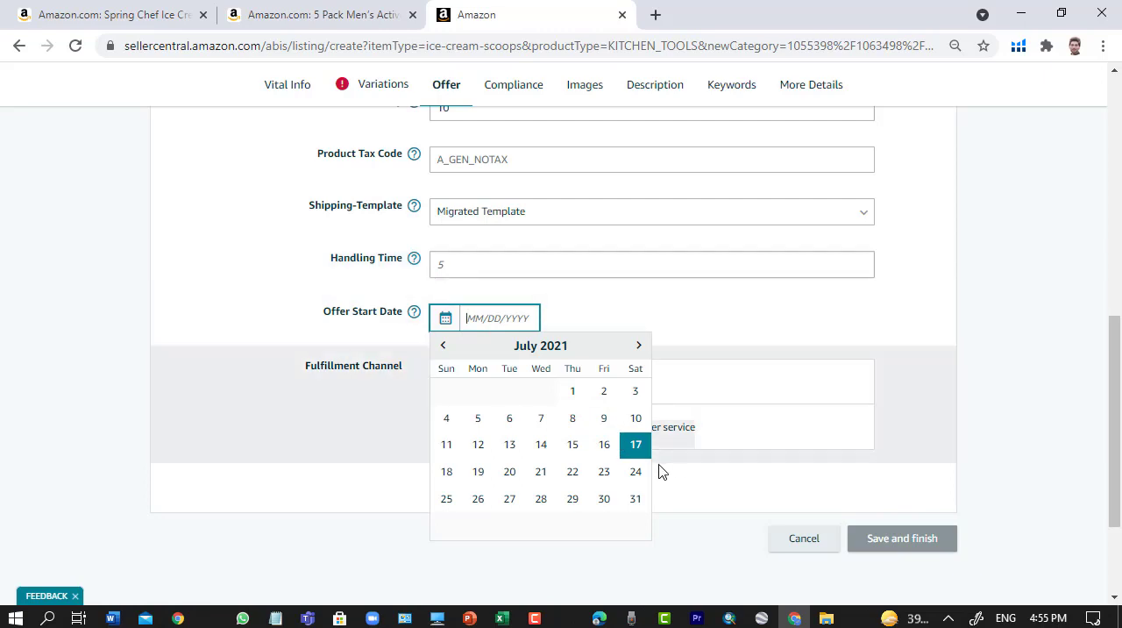
click(509, 471)
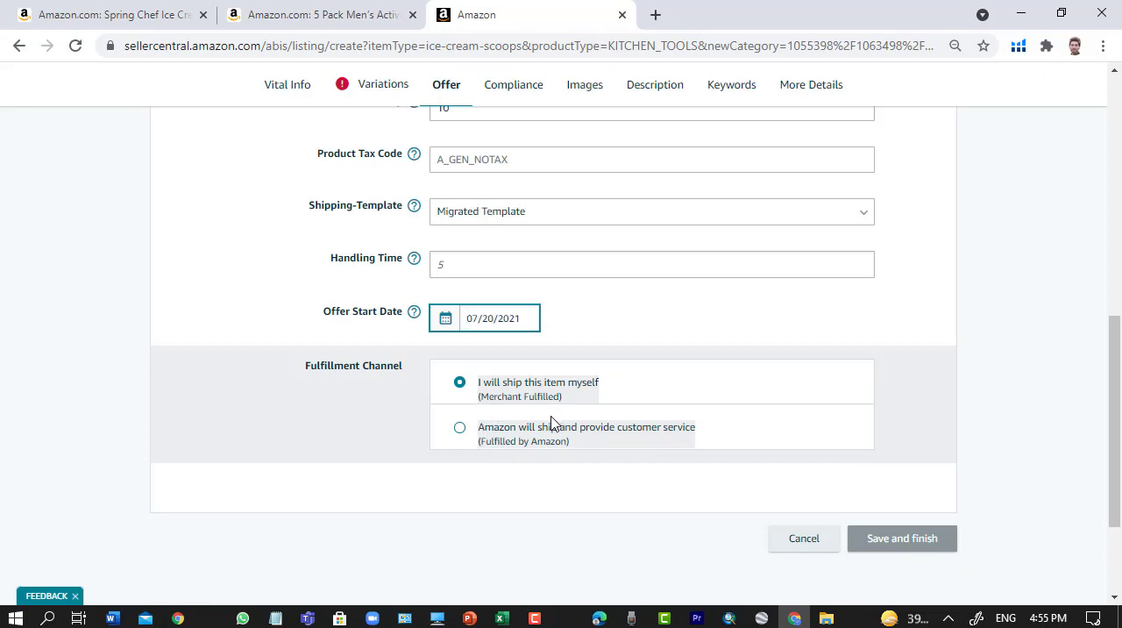
click(459, 427)
scroll(692, 426, down, 2)
scroll(693, 426, down, 2)
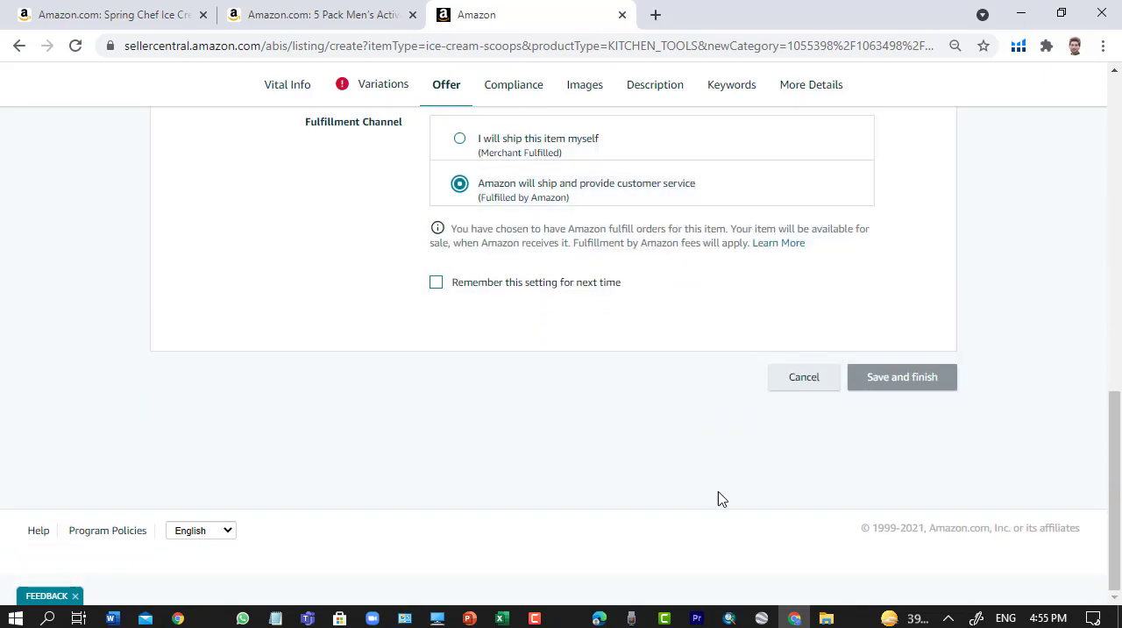
- Review the completed Offer section from the Release Date through the Fulfillment Channel
scroll(666, 395, up, 10)
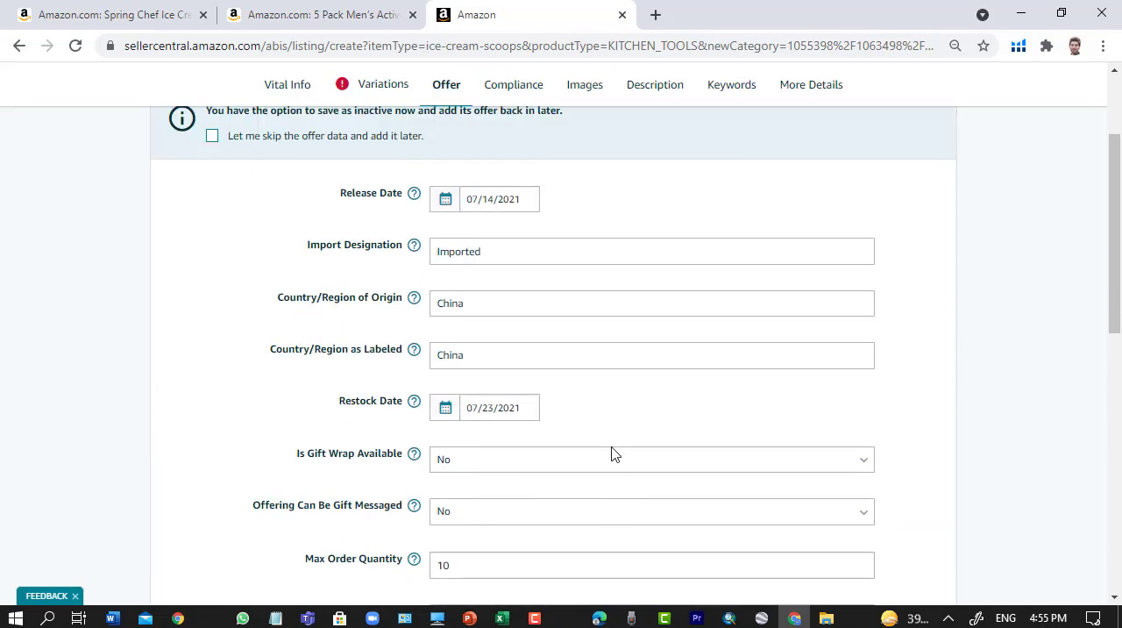
scroll(613, 464, down, 10)
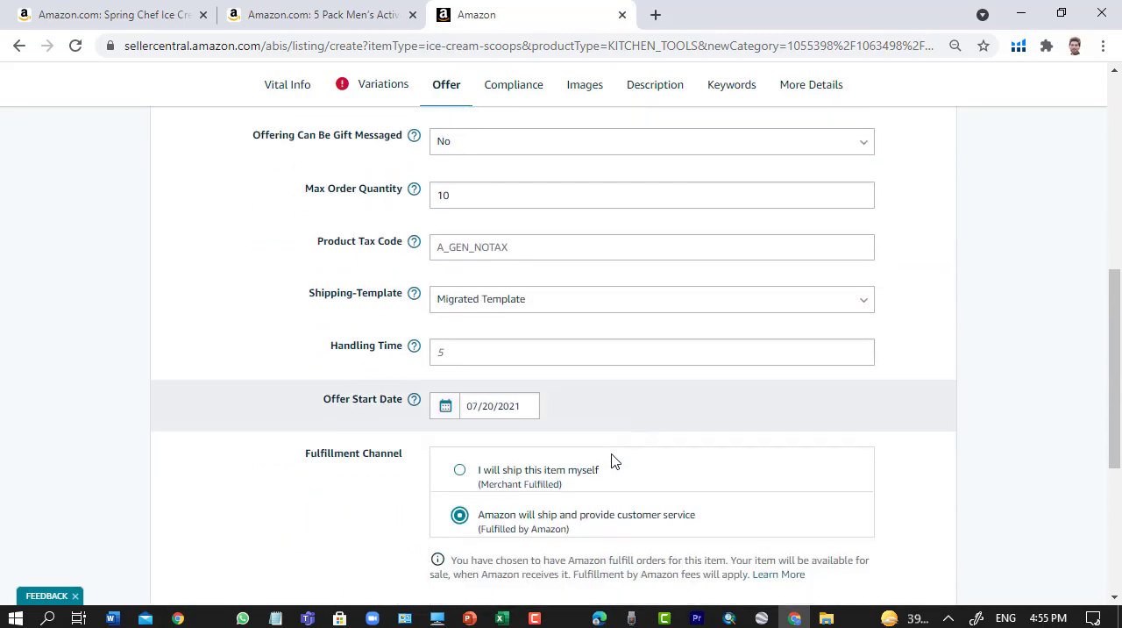
scroll(613, 461, up, 10)
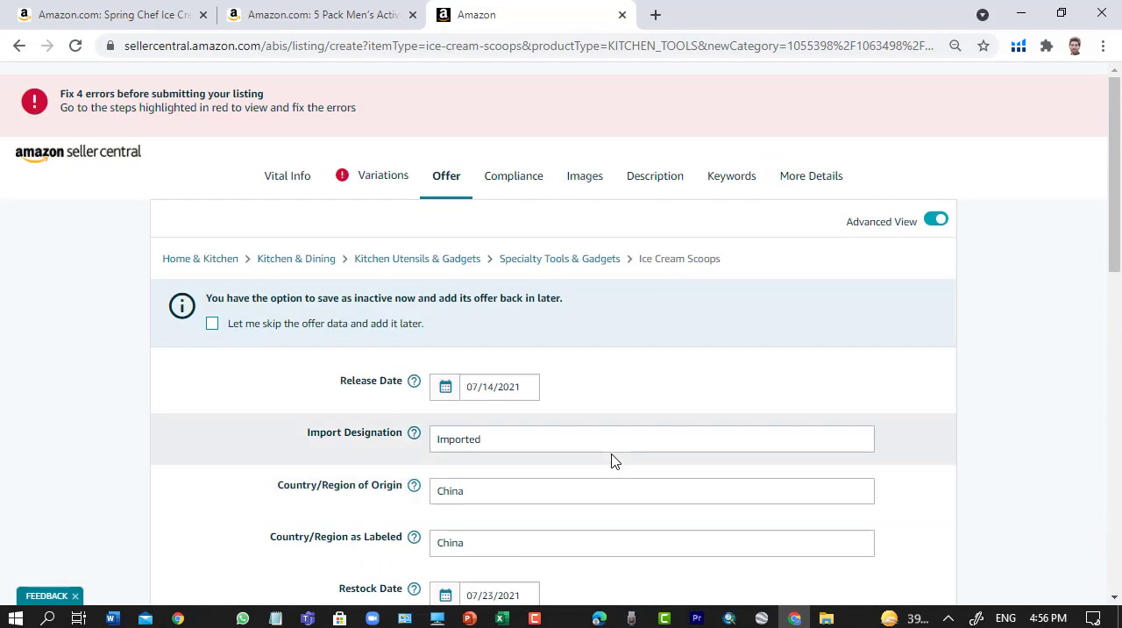
scroll(613, 461, down, 3)
scroll(614, 461, down, 3)
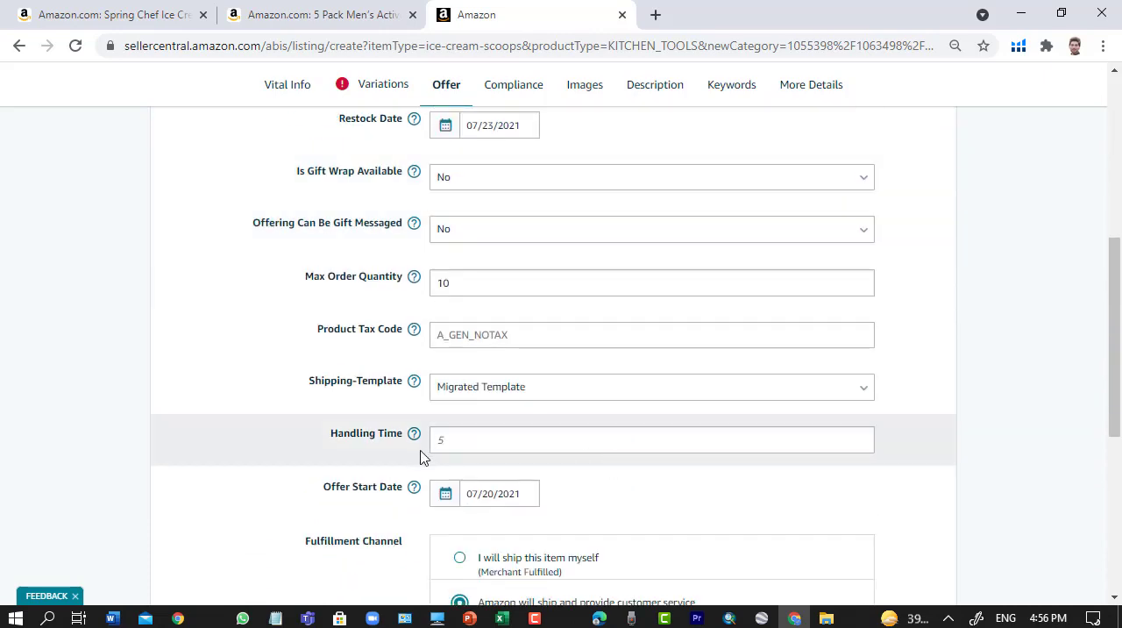
scroll(599, 506, down, 2)
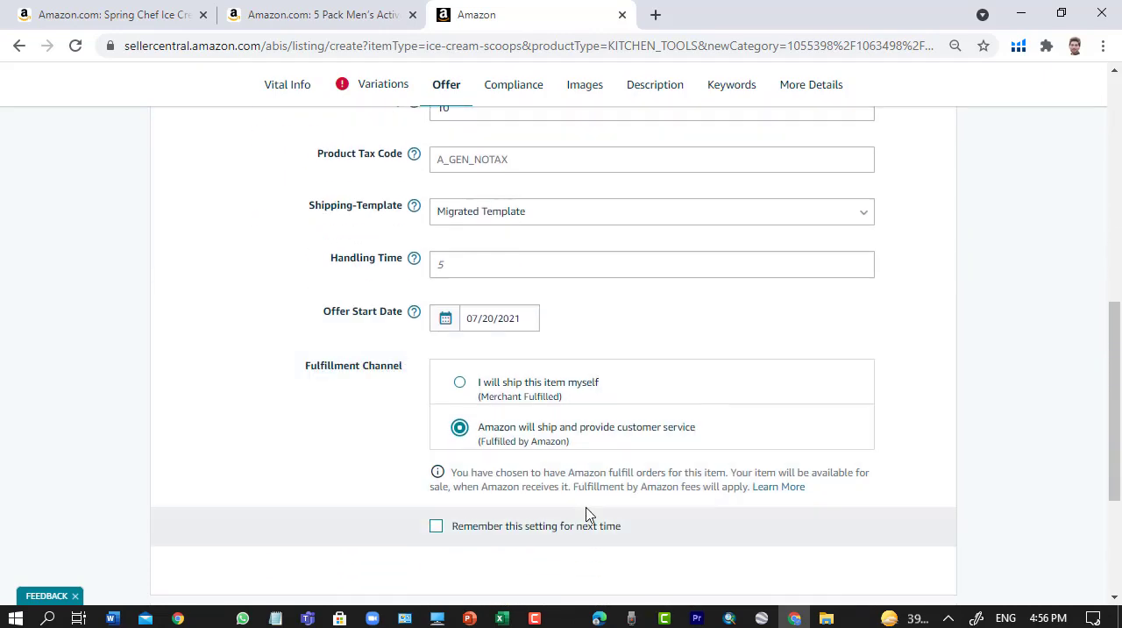
- Recheck the Offer entries, including the dates, import and origin details, gift options and Max Order Quantity
scroll(588, 501, up, 6)
scroll(587, 499, up, 2)
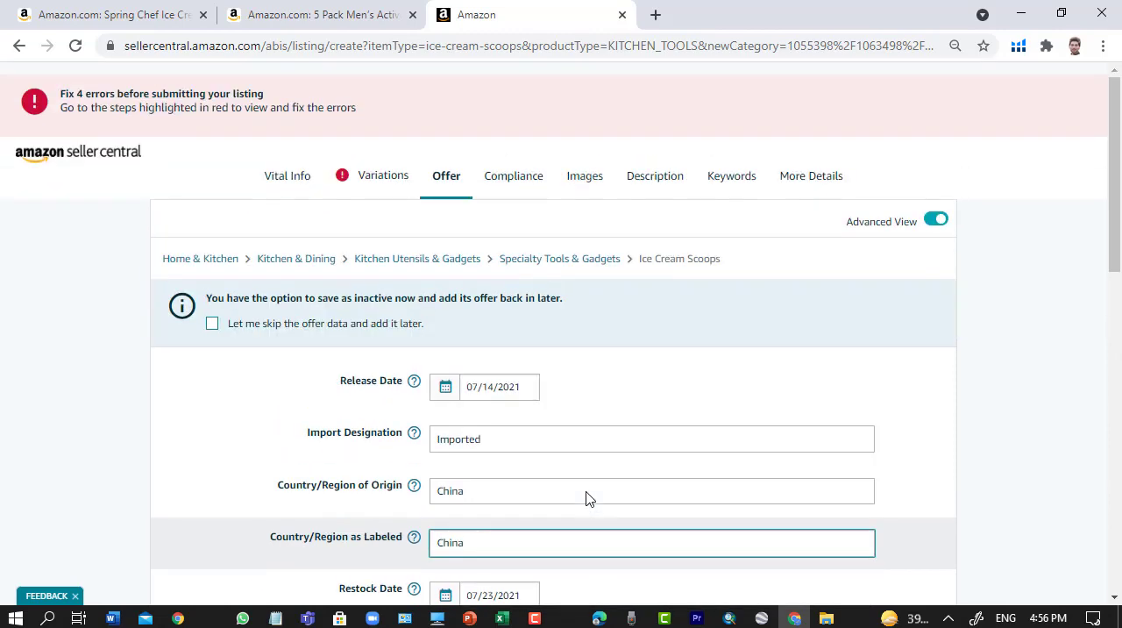
scroll(586, 499, down, 3)
scroll(561, 462, down, 1)
scroll(561, 462, up, 2)
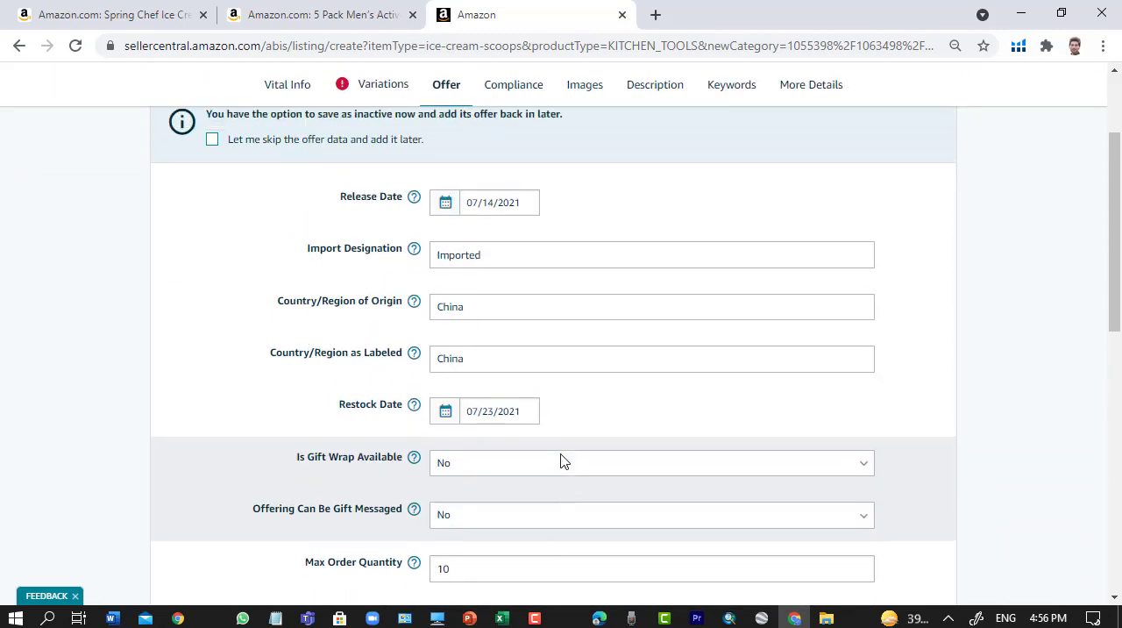
scroll(561, 462, down, 1)
scroll(563, 462, up, 2)
scroll(563, 462, down, 3)
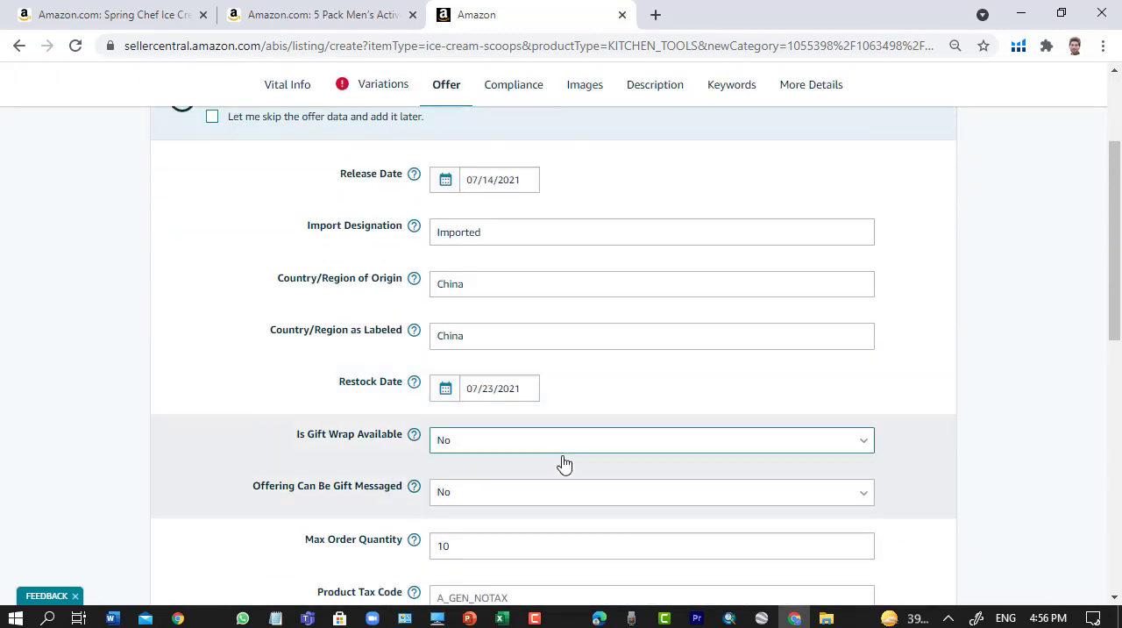
scroll(564, 466, up, 3)
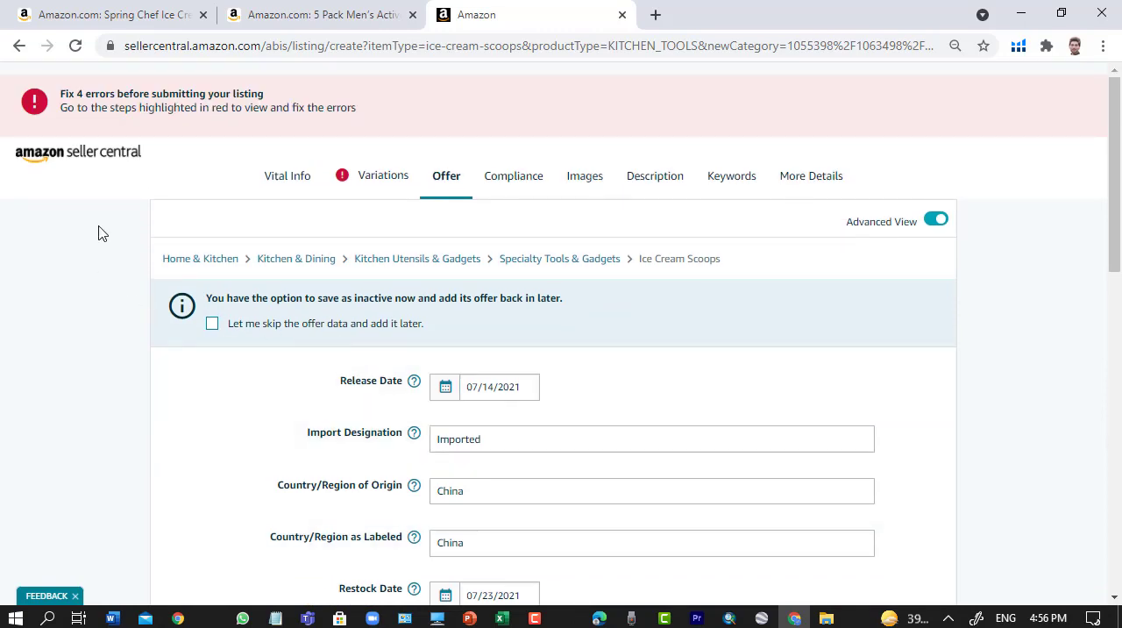
- Open the Compliance section and set the Battery weight unit to KG, leaving the weight value empty
click(498, 184)
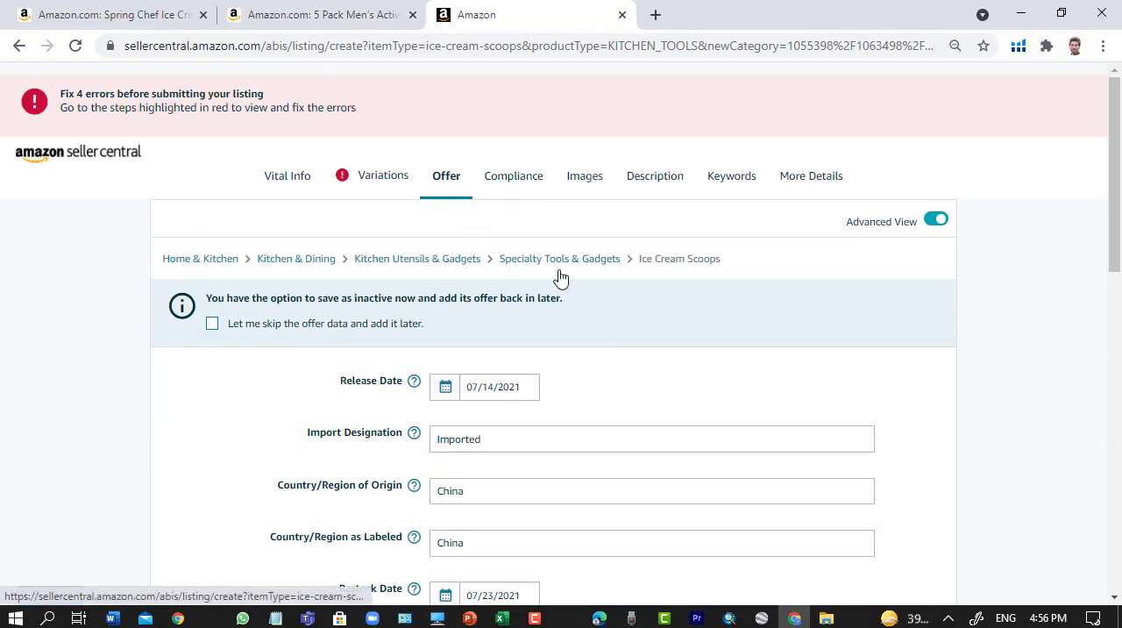
scroll(654, 348, down, 3)
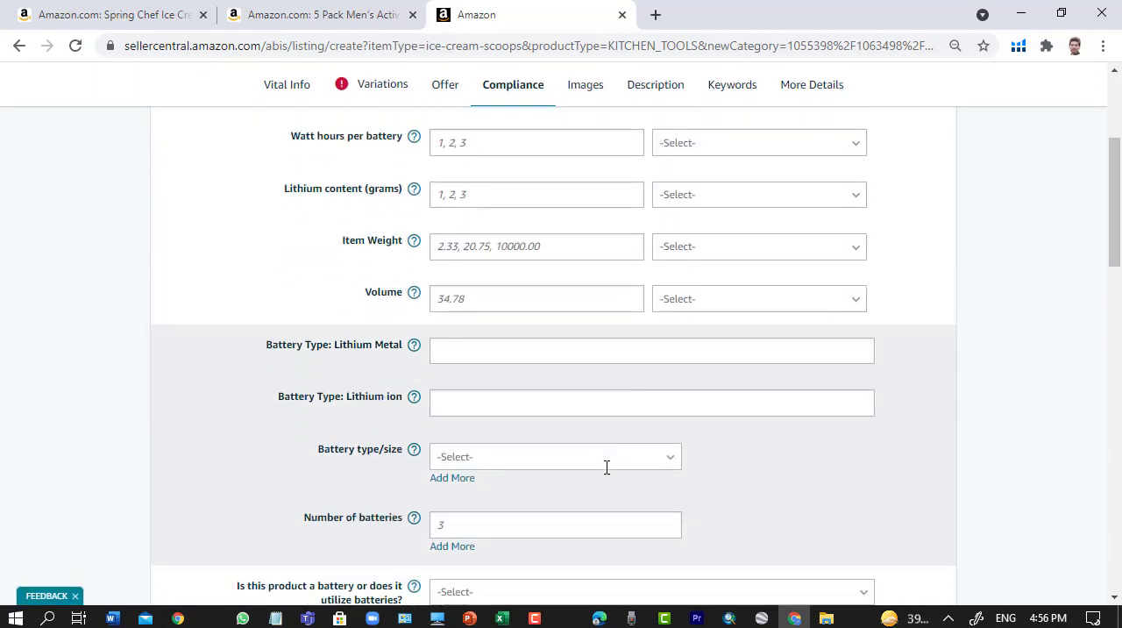
scroll(606, 466, up, 3)
scroll(605, 473, down, 1)
scroll(604, 474, down, 2)
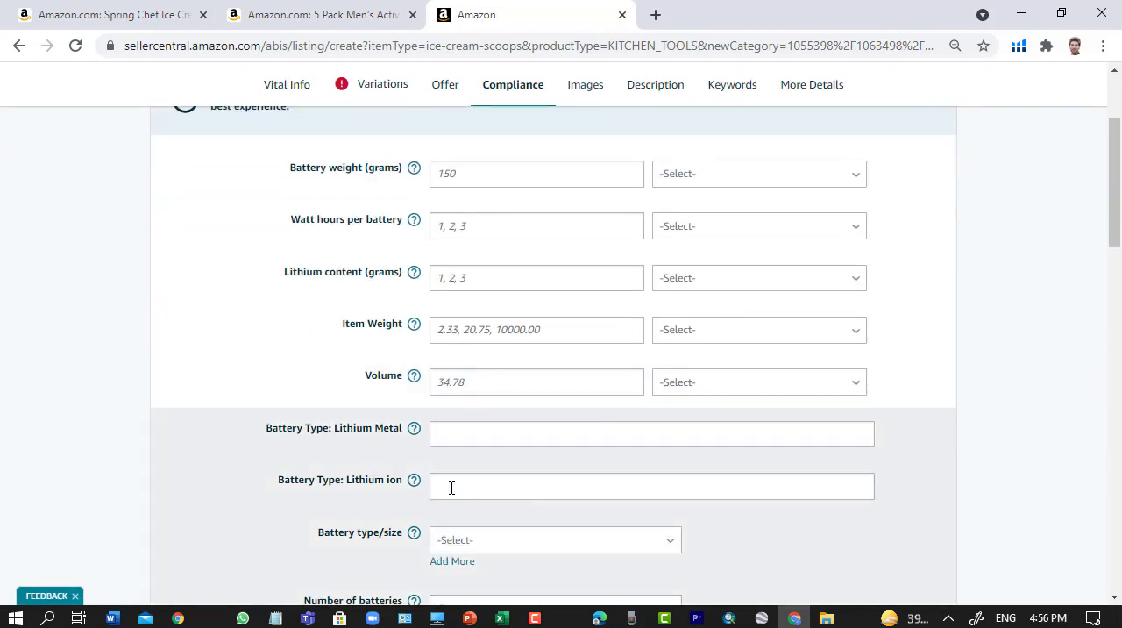
scroll(451, 488, up, 1)
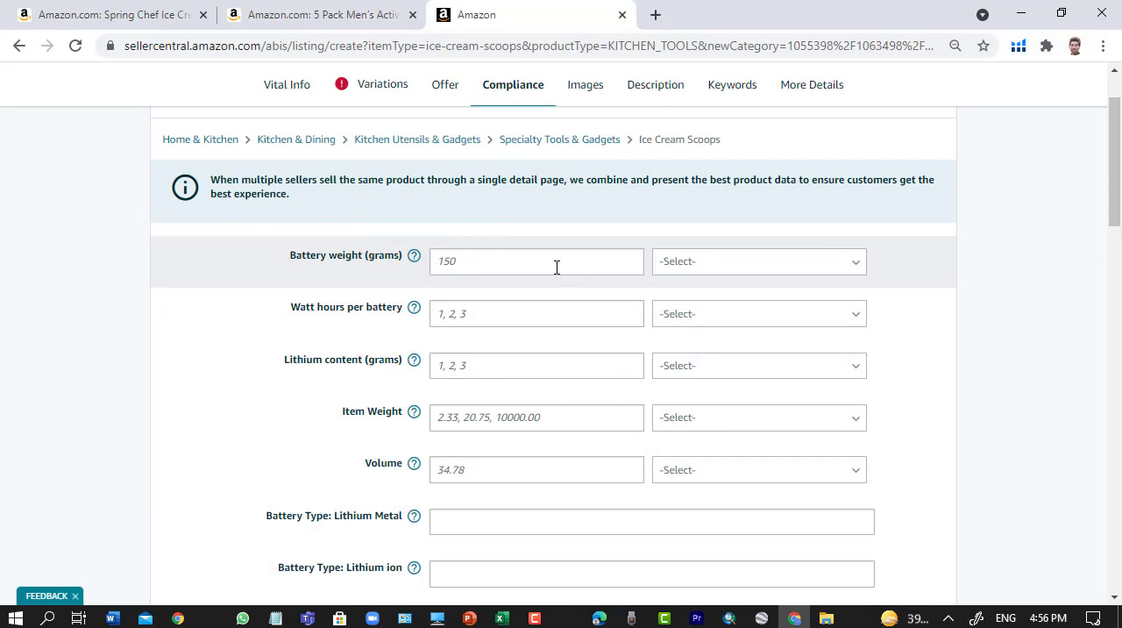
click(470, 263)
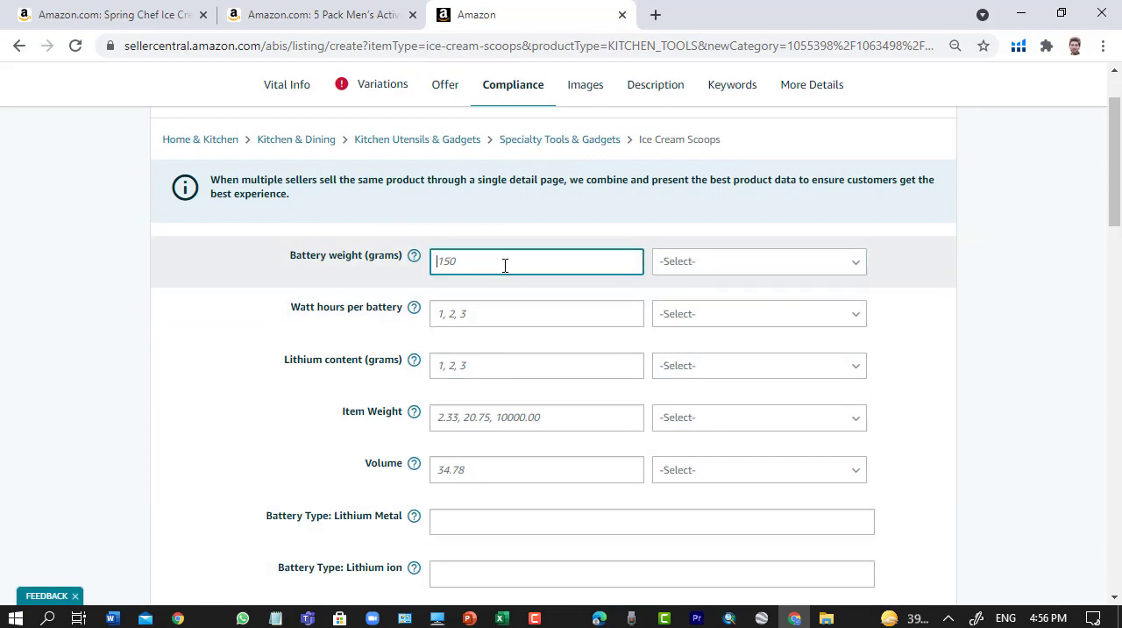
click(828, 268)
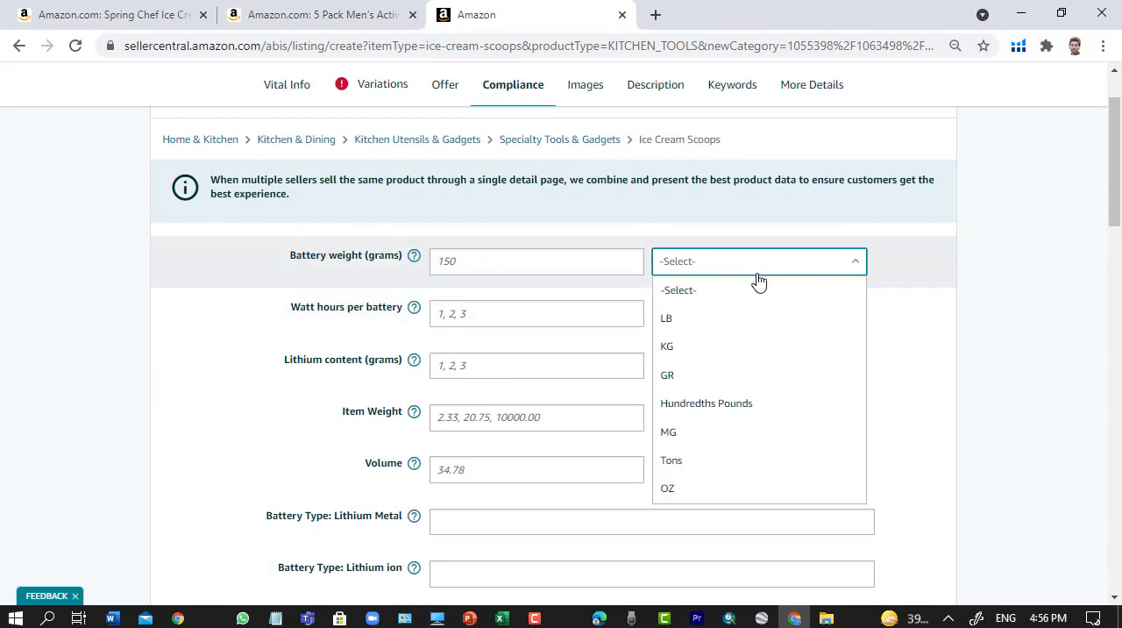
click(673, 347)
click(447, 269)
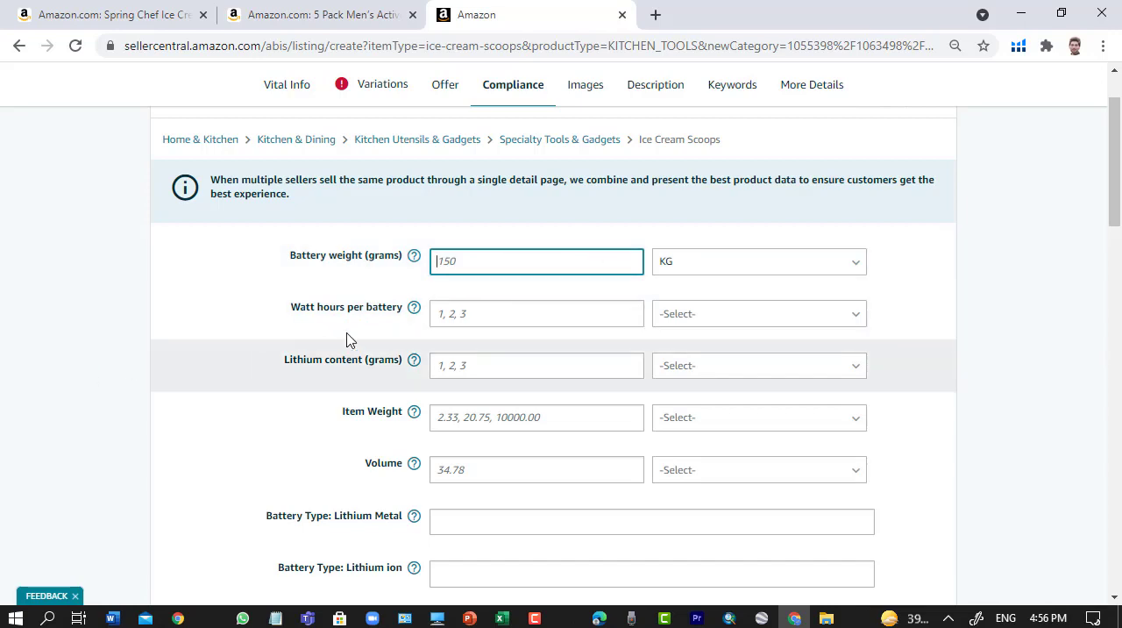
- Examine the remaining Compliance fields, from Item Weight and Volume through the battery, dangerous goods and California Proposition 65 entries
scroll(434, 309, down, 1)
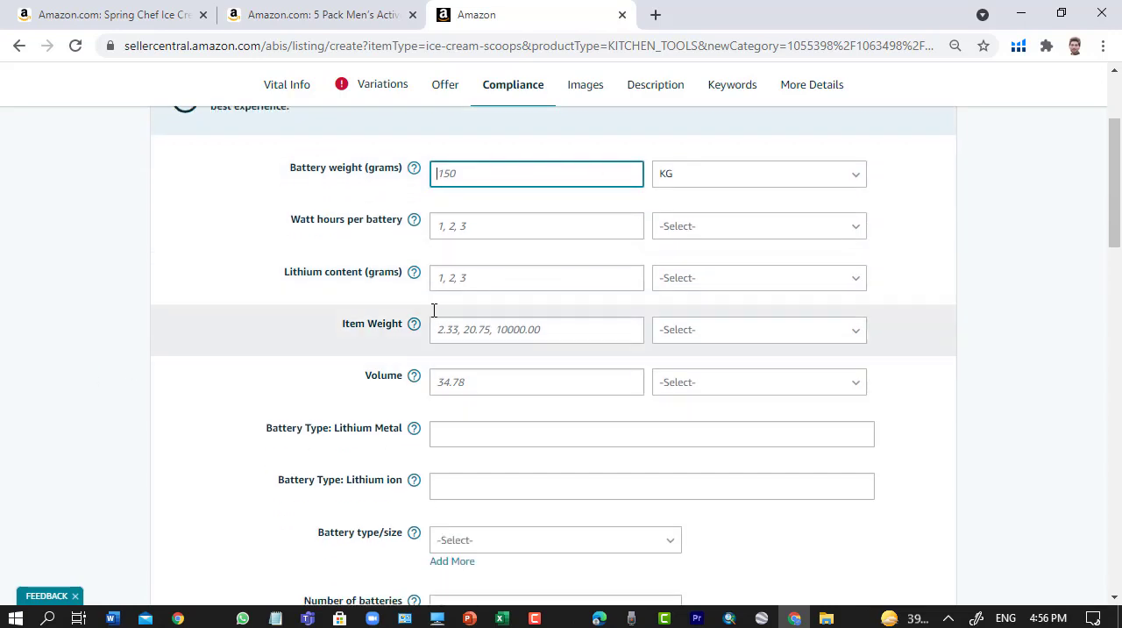
click(501, 330)
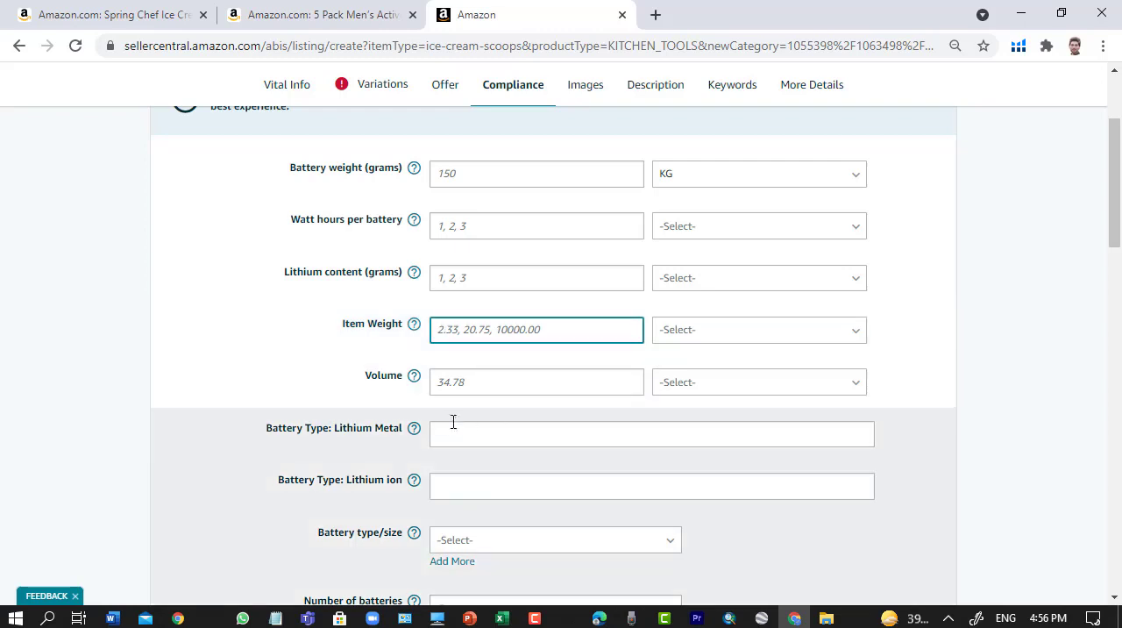
click(504, 382)
scroll(489, 417, down, 2)
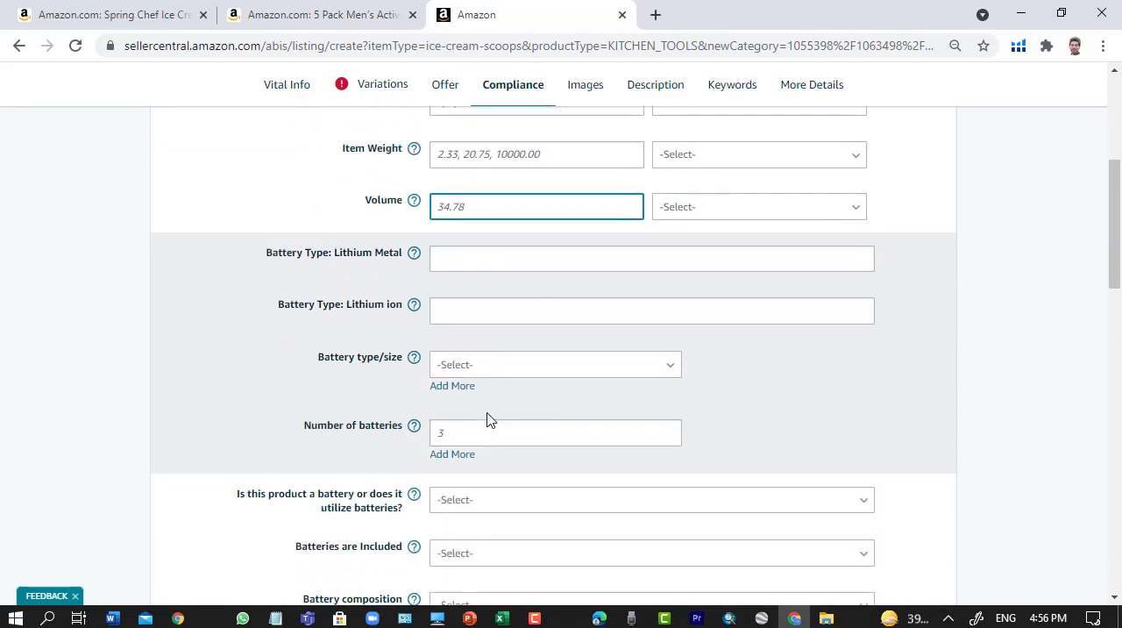
scroll(536, 478, up, 5)
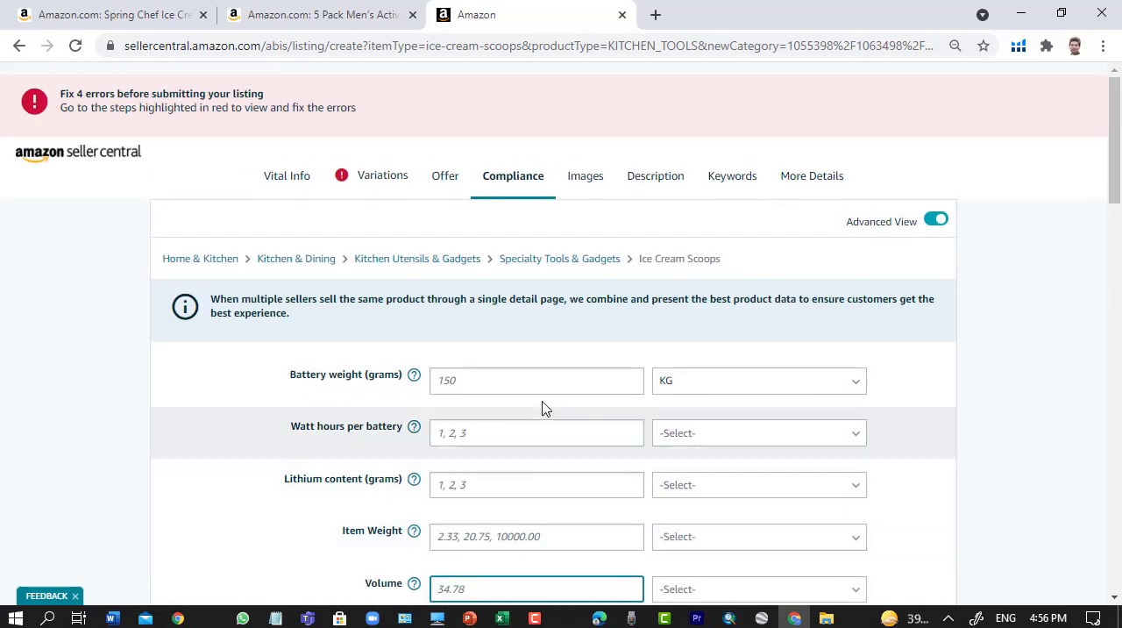
scroll(544, 406, down, 3)
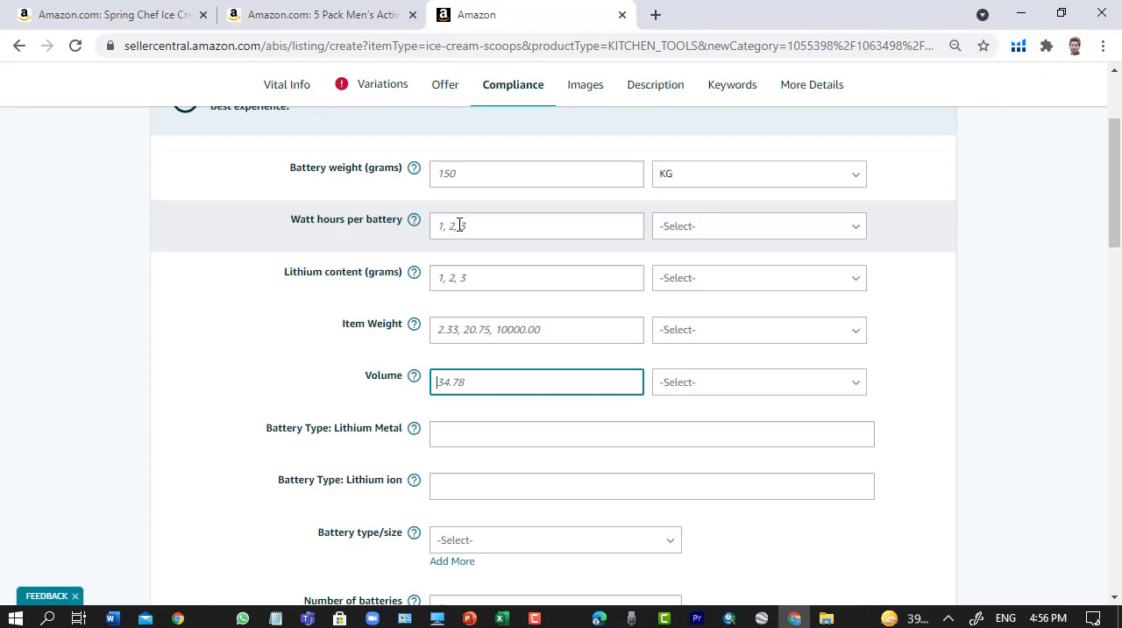
scroll(546, 499, down, 4)
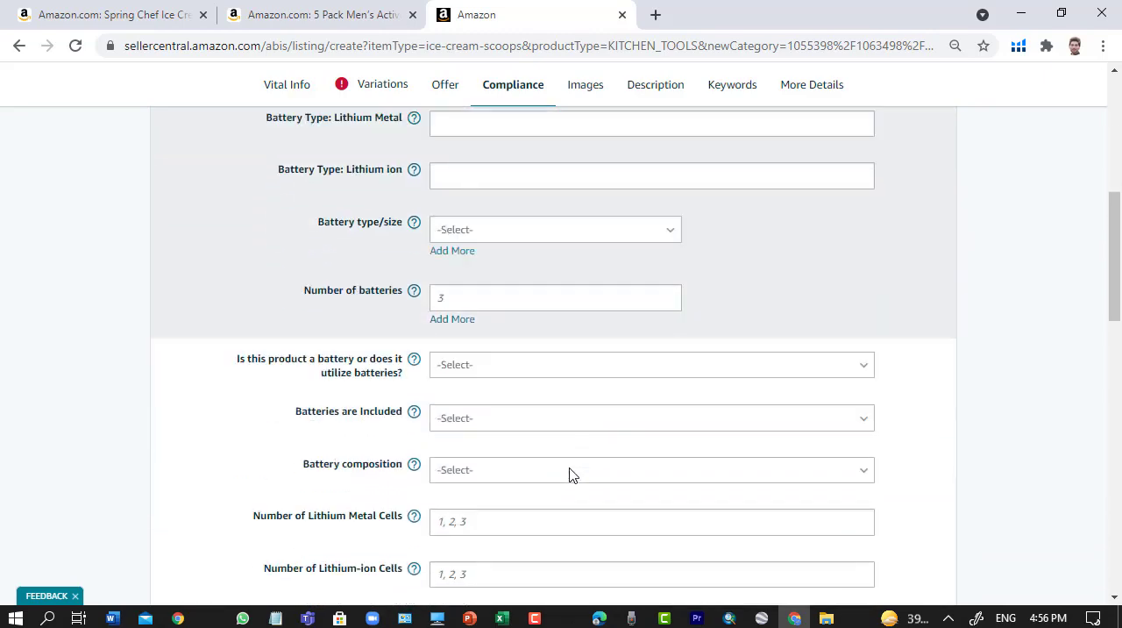
scroll(572, 475, down, 4)
scroll(573, 474, down, 4)
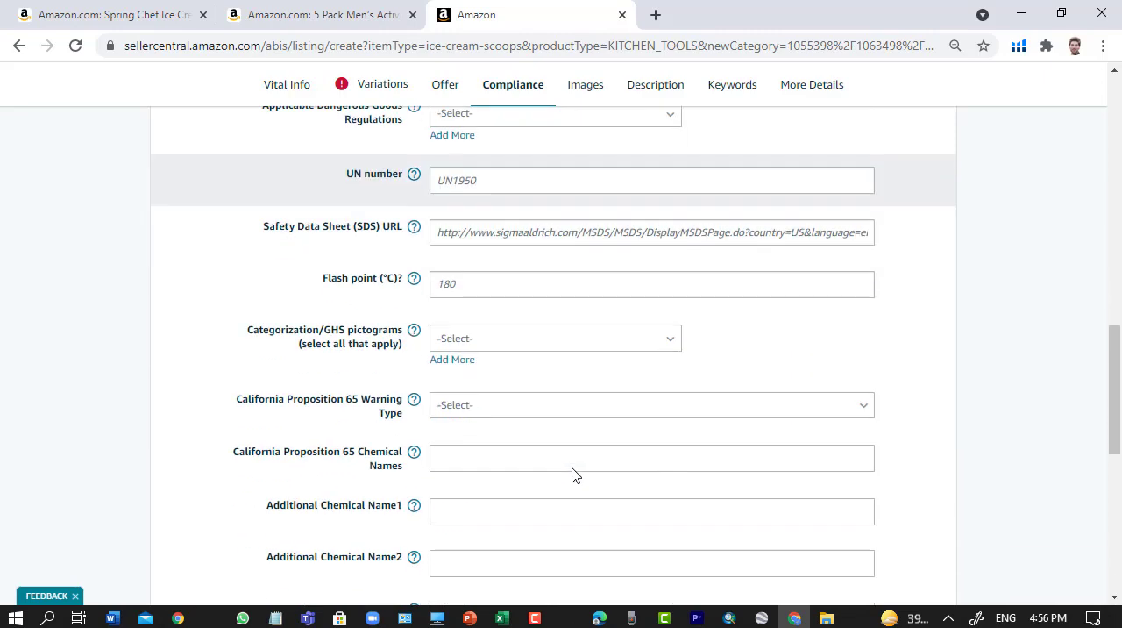
scroll(574, 469, up, 15)
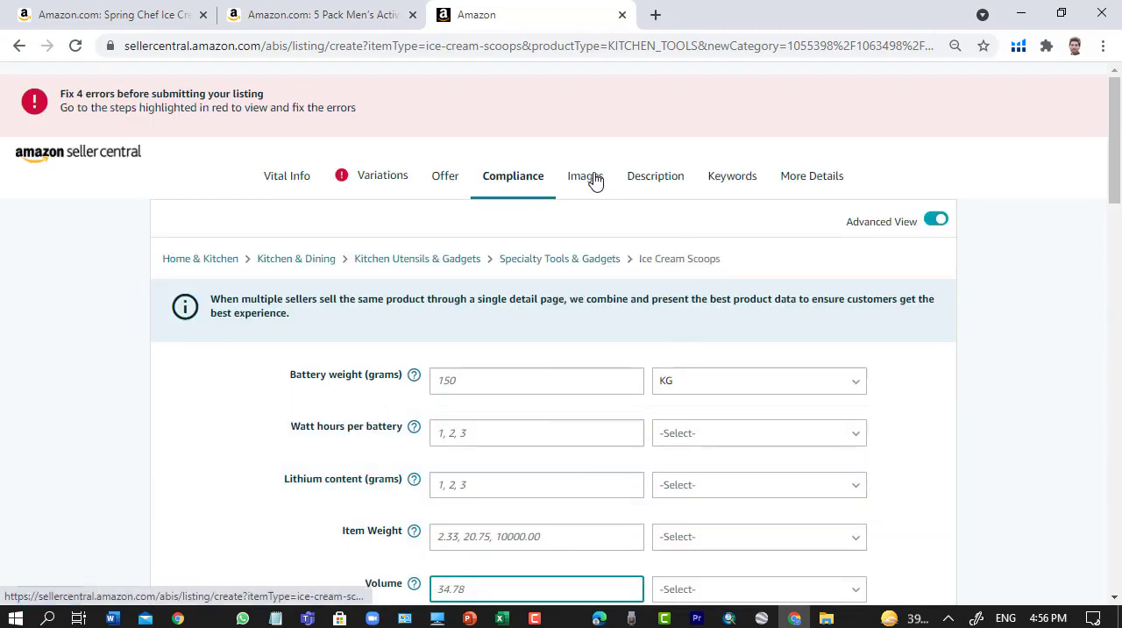
- In the Images section, upload the "Untitled design" file from the Desktop as the MAIN image
click(589, 178)
scroll(586, 246, down, 3)
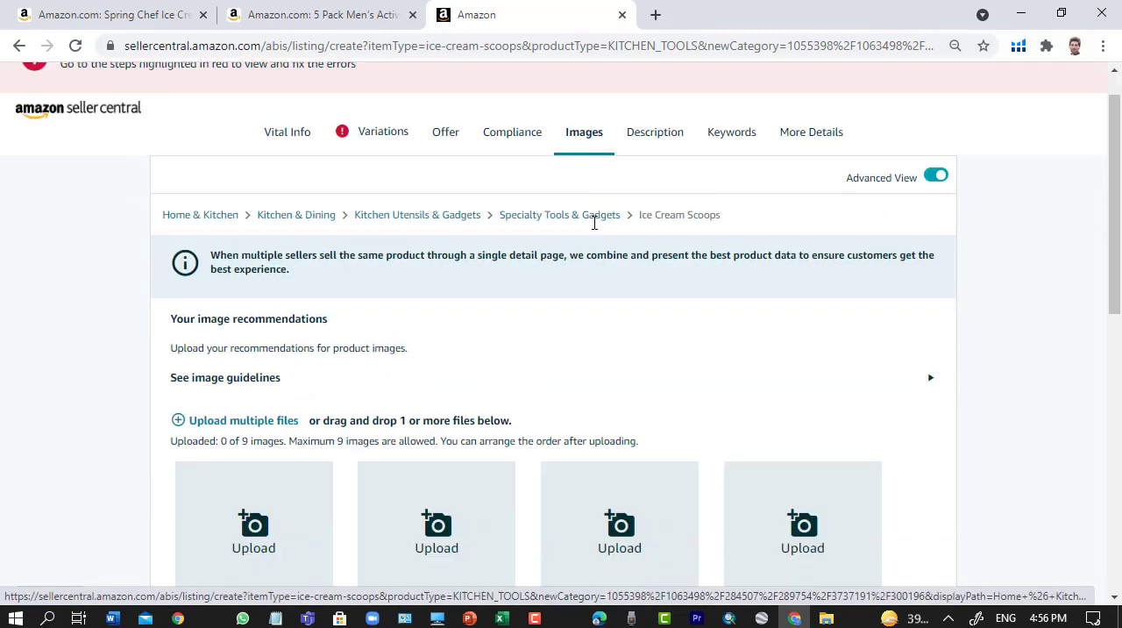
scroll(579, 275, up, 1)
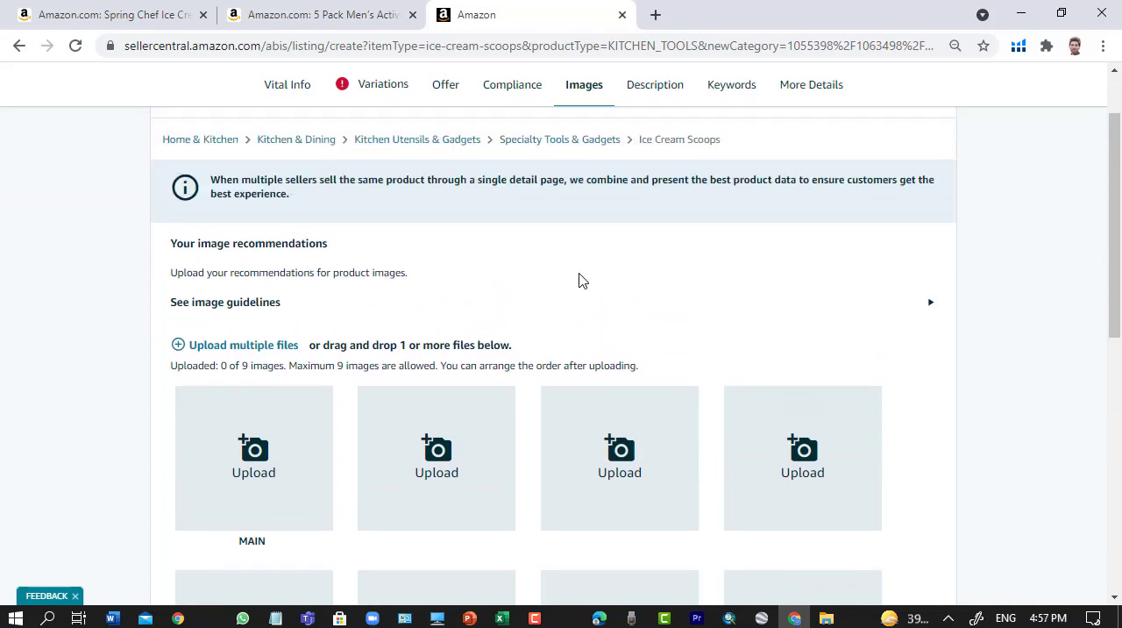
click(250, 476)
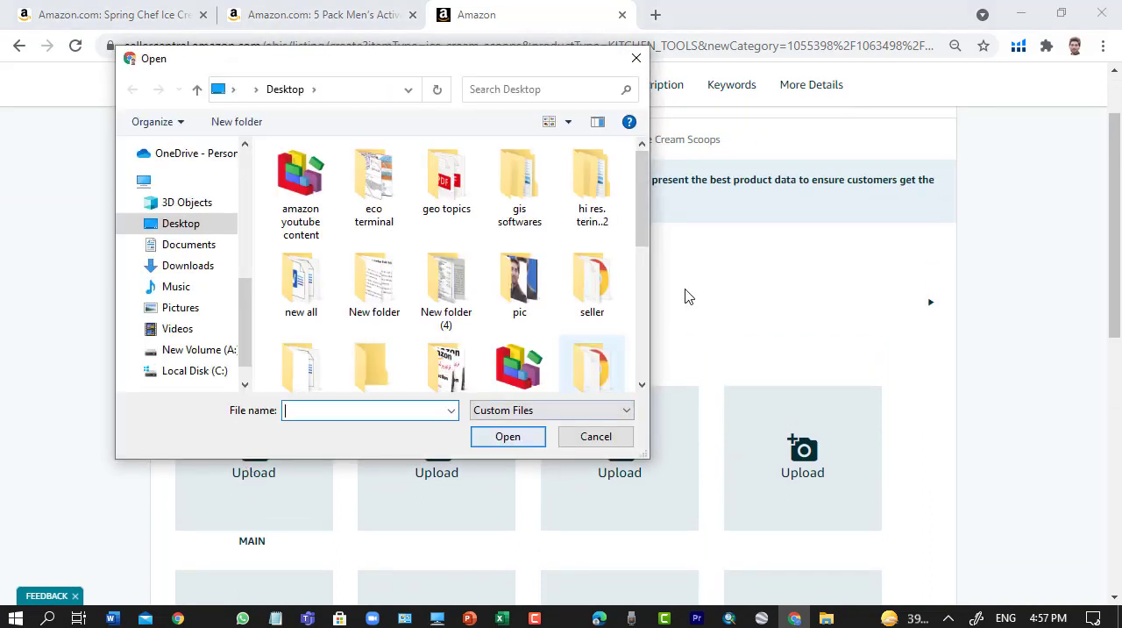
scroll(686, 295, down, 1)
scroll(530, 341, down, 2)
scroll(527, 342, down, 3)
click(605, 263)
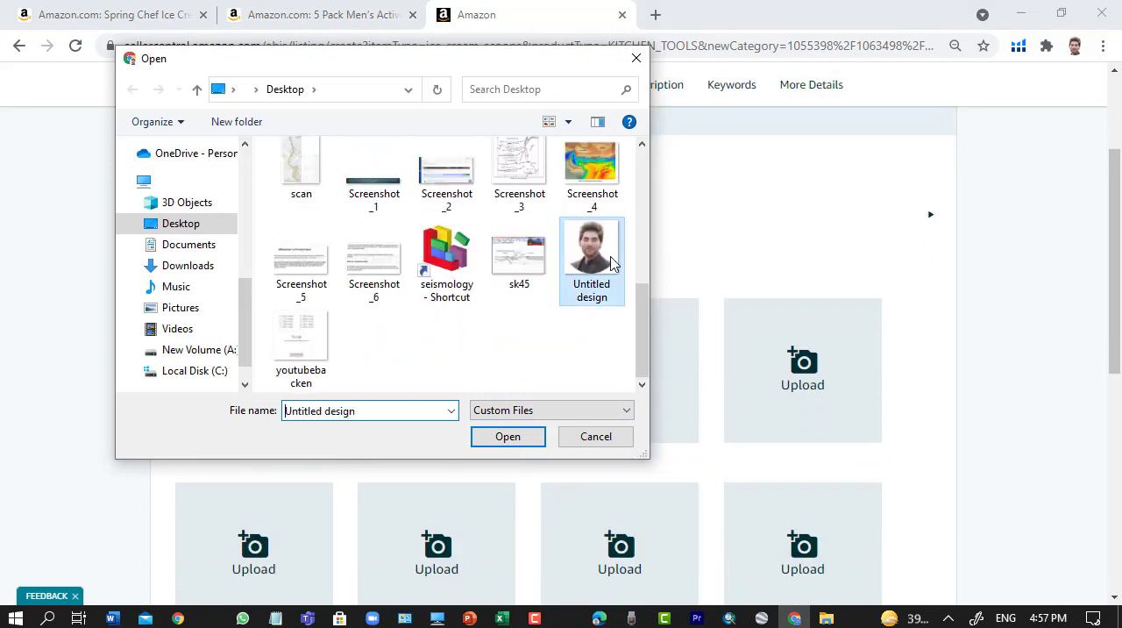
click(521, 429)
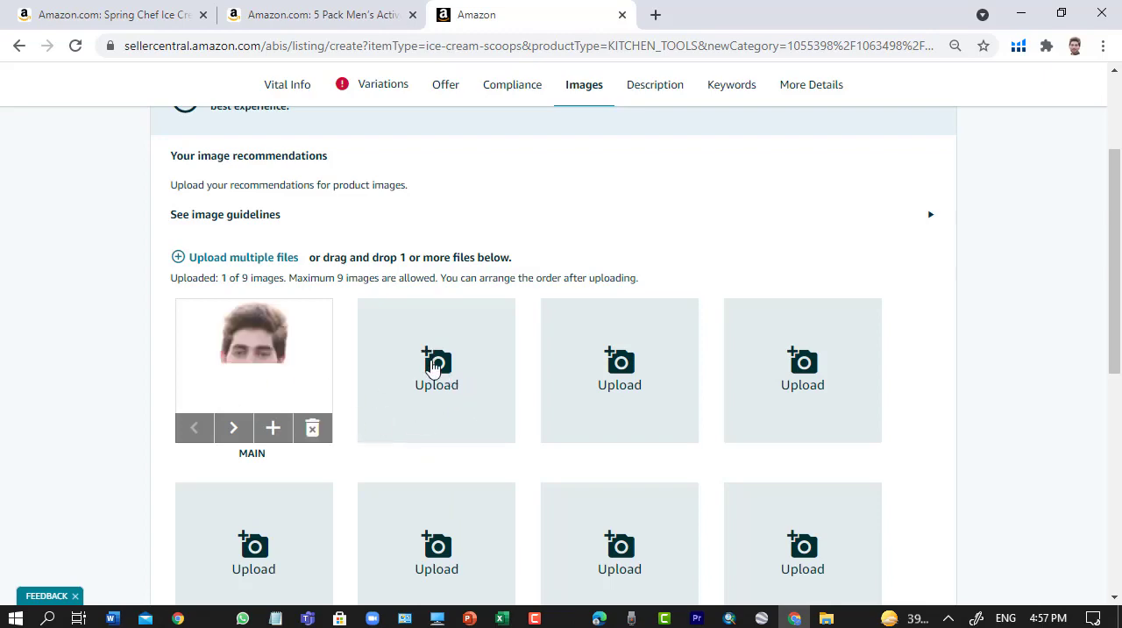
- Upload the "Untitled design" file from the Desktop into the second image slot
click(432, 369)
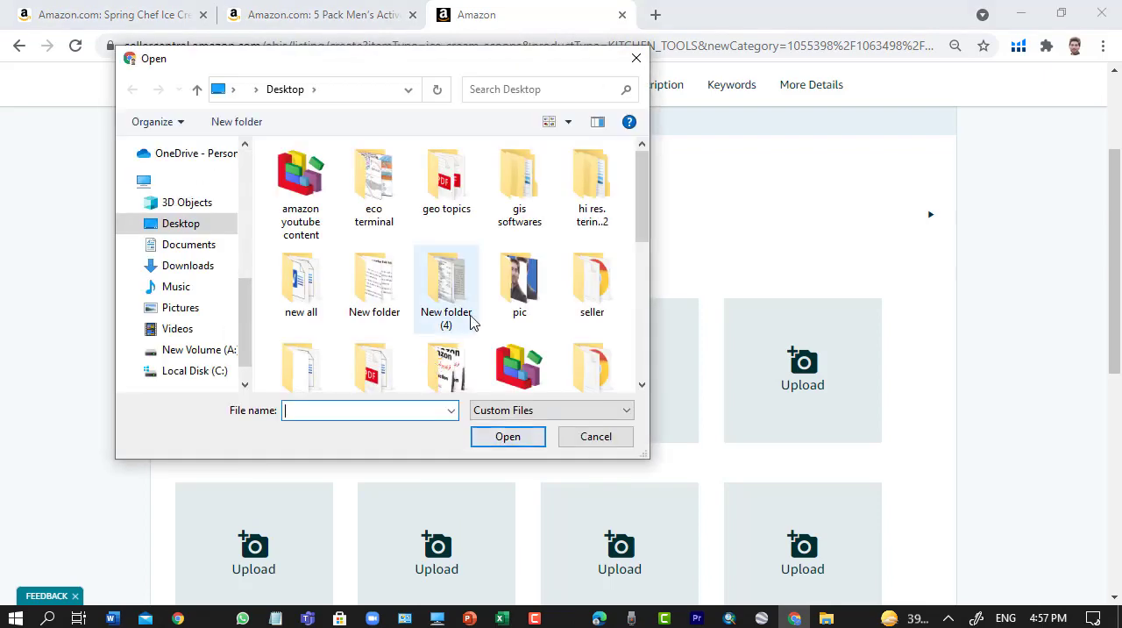
scroll(491, 333, down, 3)
scroll(499, 337, down, 3)
click(591, 254)
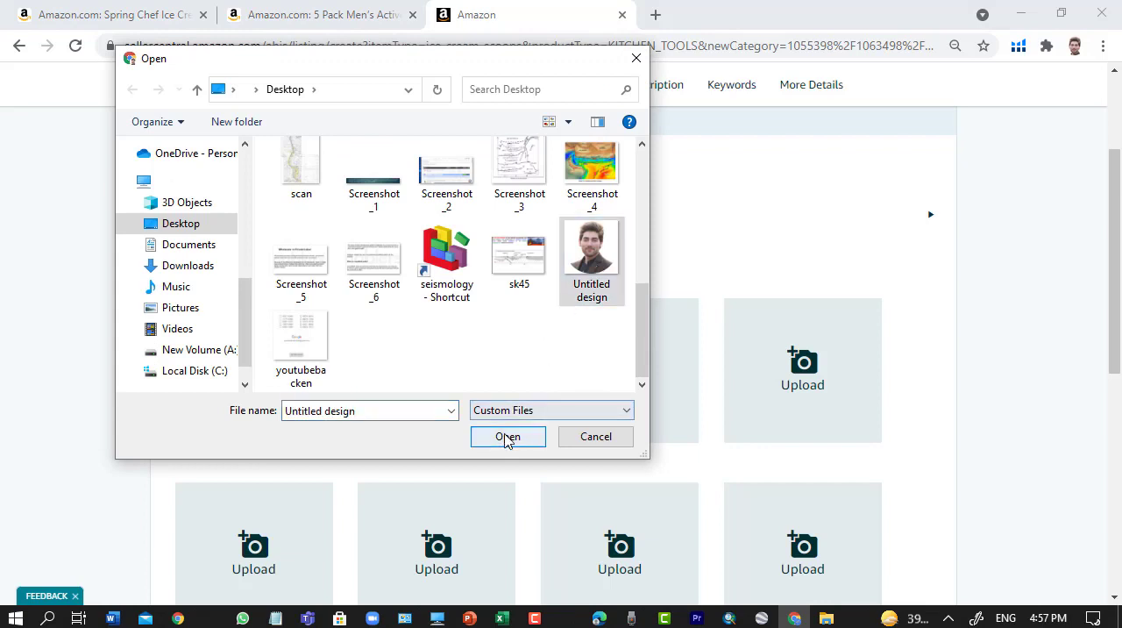
click(508, 436)
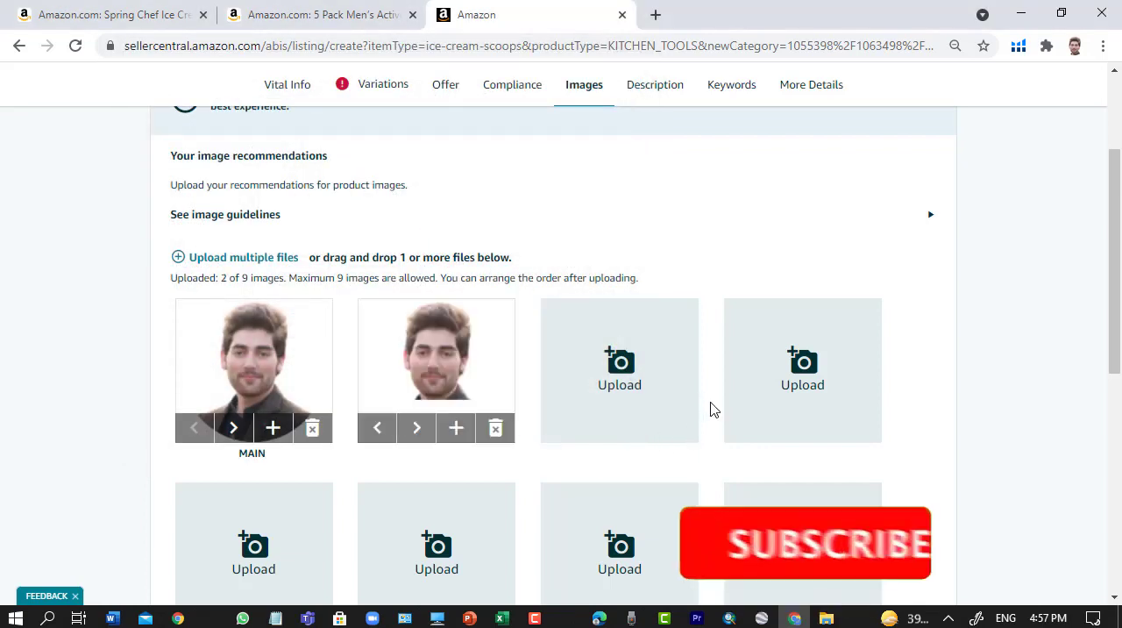
- Review the uploaded images and the remaining empty upload slots in the Images section
scroll(713, 409, down, 1)
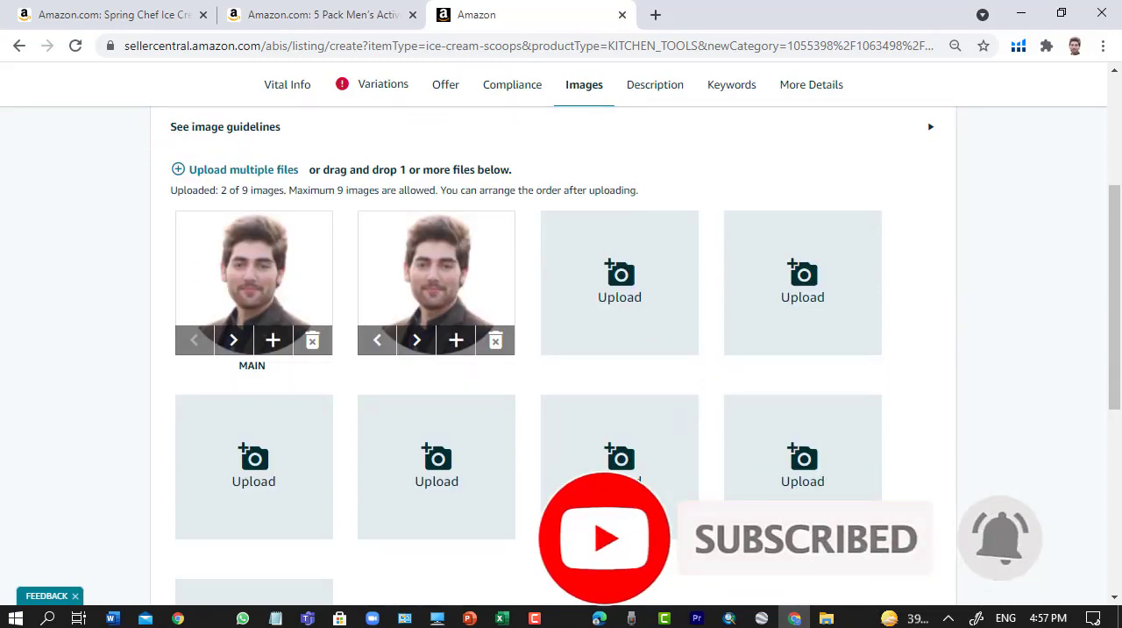
scroll(561, 351, up, 1)
scroll(561, 351, up, 1)
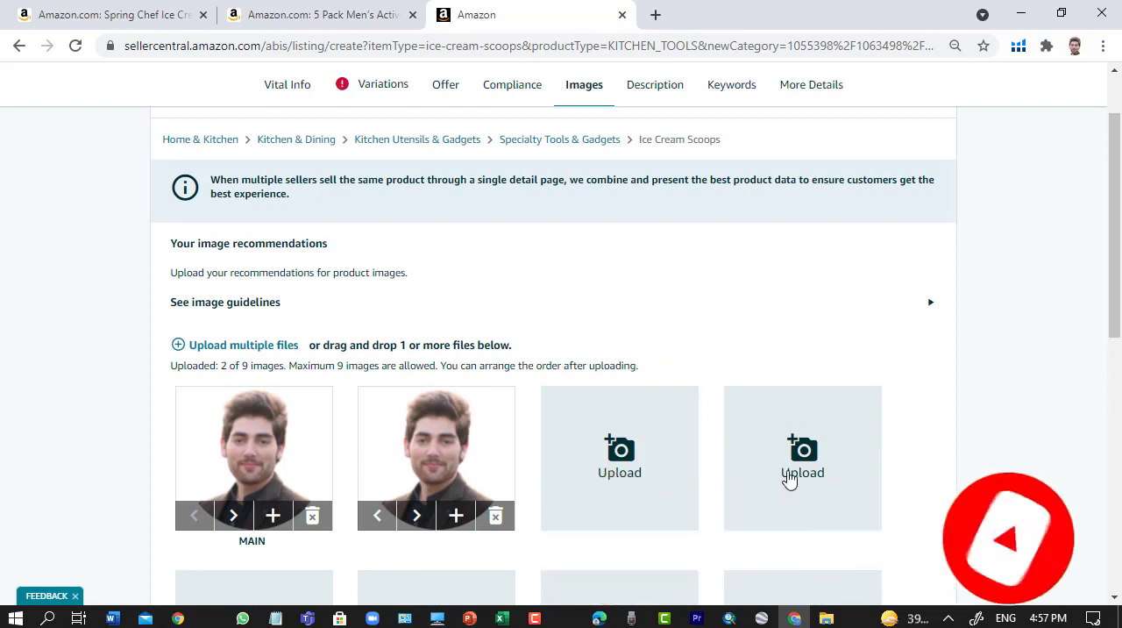
scroll(783, 386, down, 2)
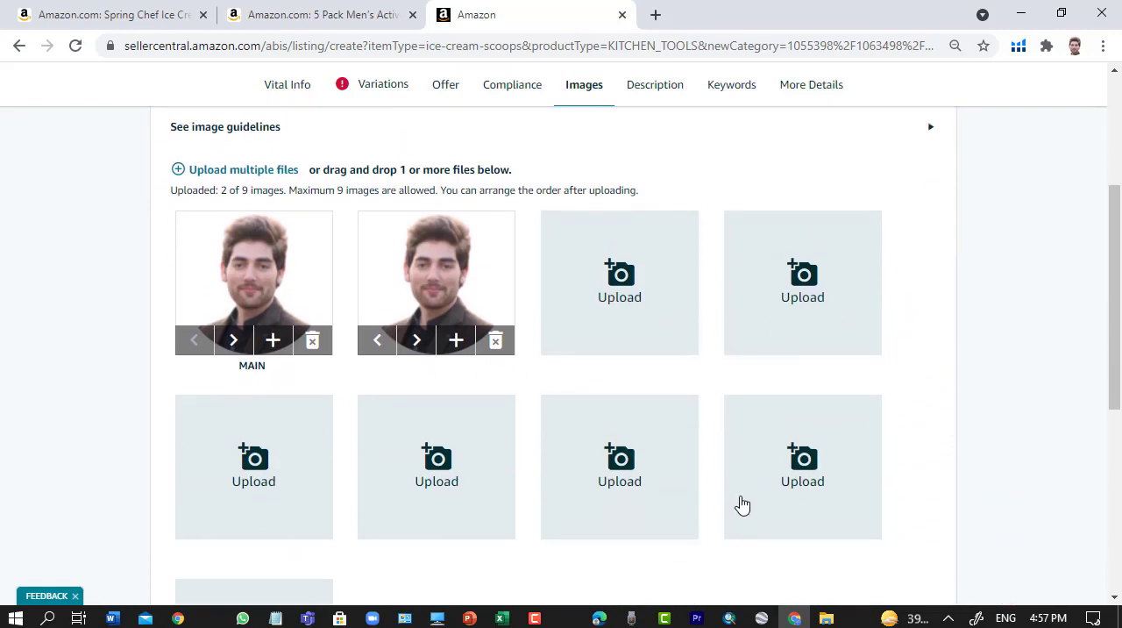
scroll(742, 504, up, 2)
scroll(489, 450, down, 2)
scroll(612, 521, up, 4)
scroll(646, 483, down, 4)
scroll(628, 450, up, 4)
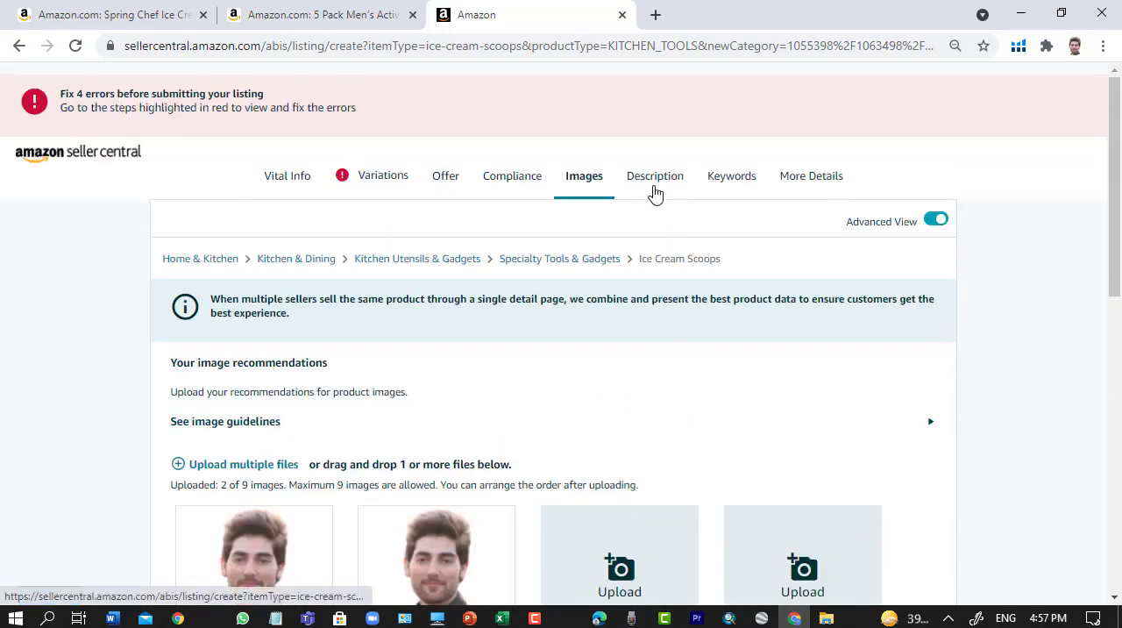
- Open the Description section and add three extra Key Product Features fields
click(657, 180)
scroll(666, 486, down, 3)
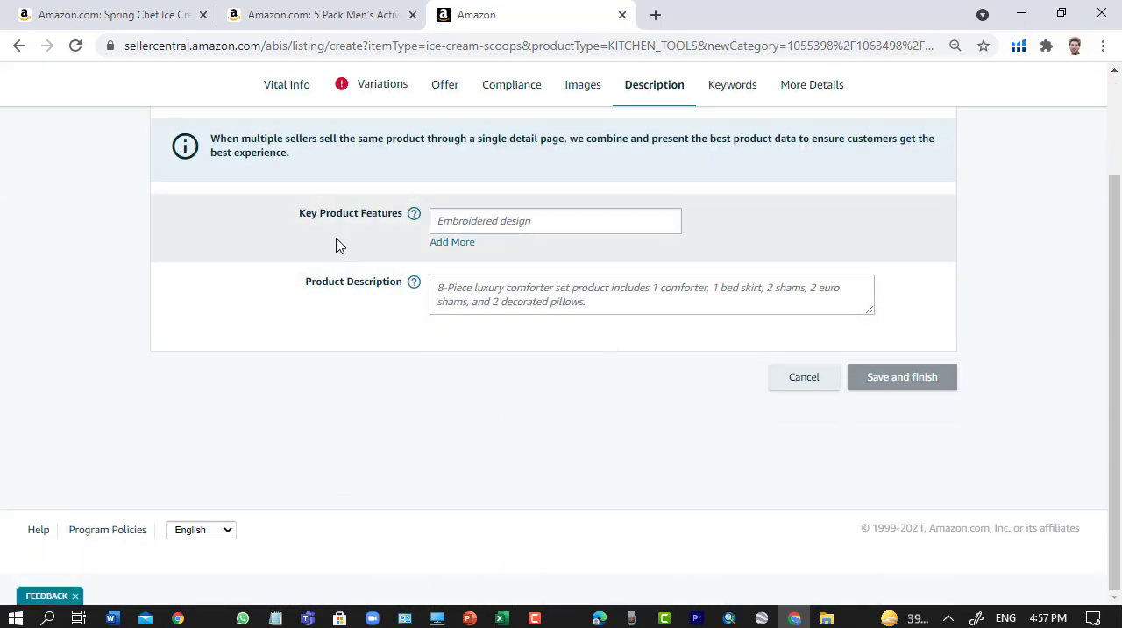
click(557, 227)
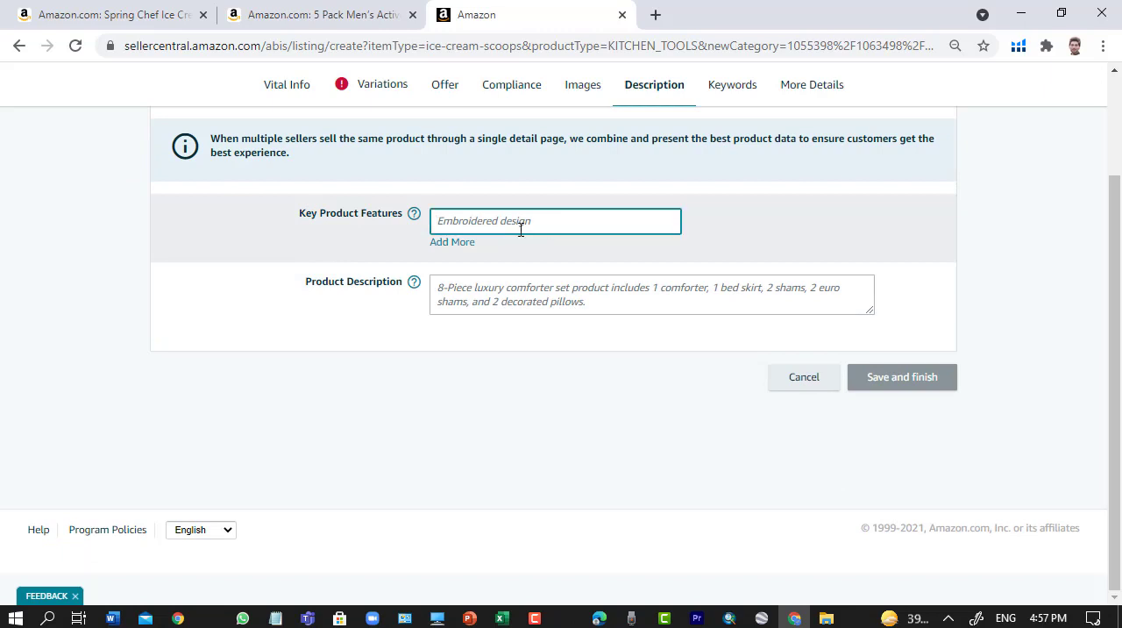
click(448, 242)
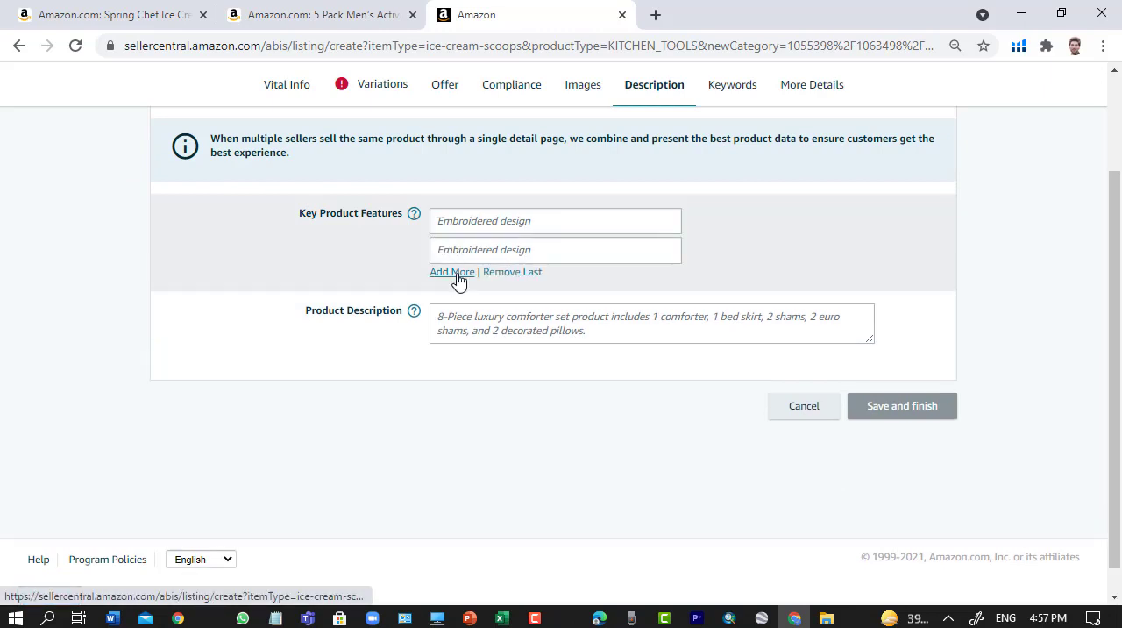
click(452, 272)
click(456, 302)
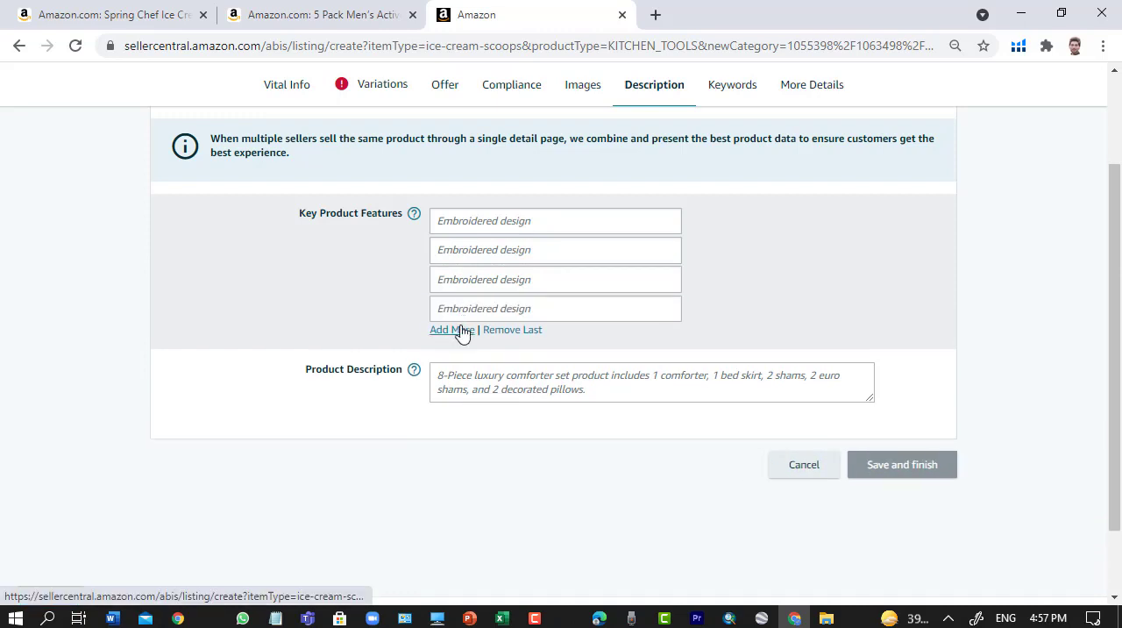
- Add a fifth Key Product Features field and fill the first one with the "THE LAST ICE CREAM SCOOP YOU'LL NEED" bullet from the Word document
click(456, 330)
click(518, 226)
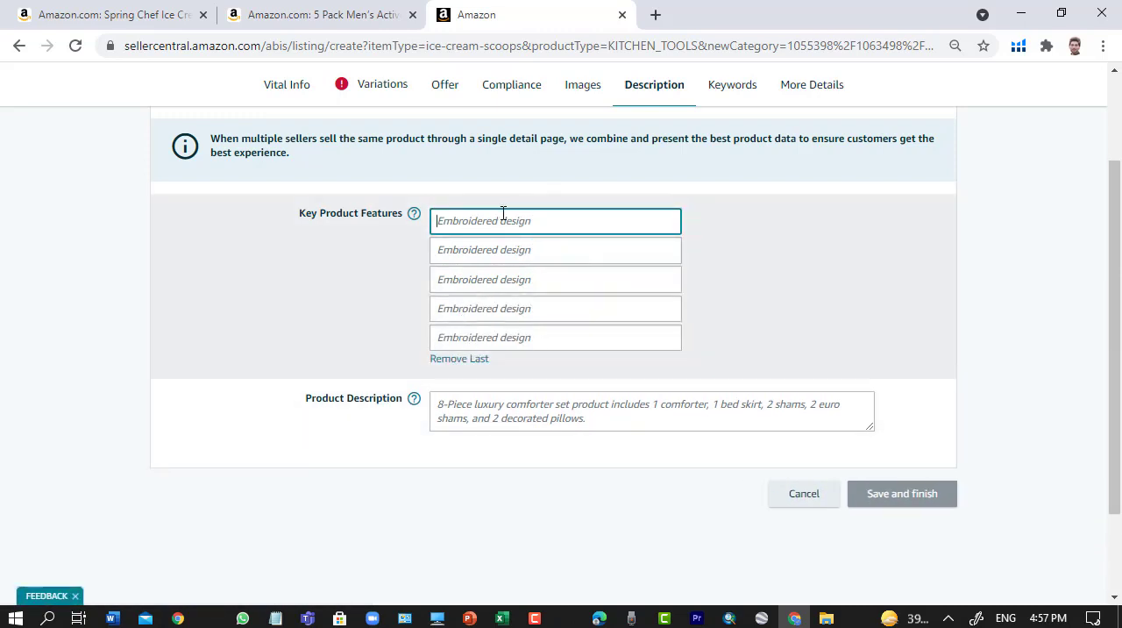
click(112, 618)
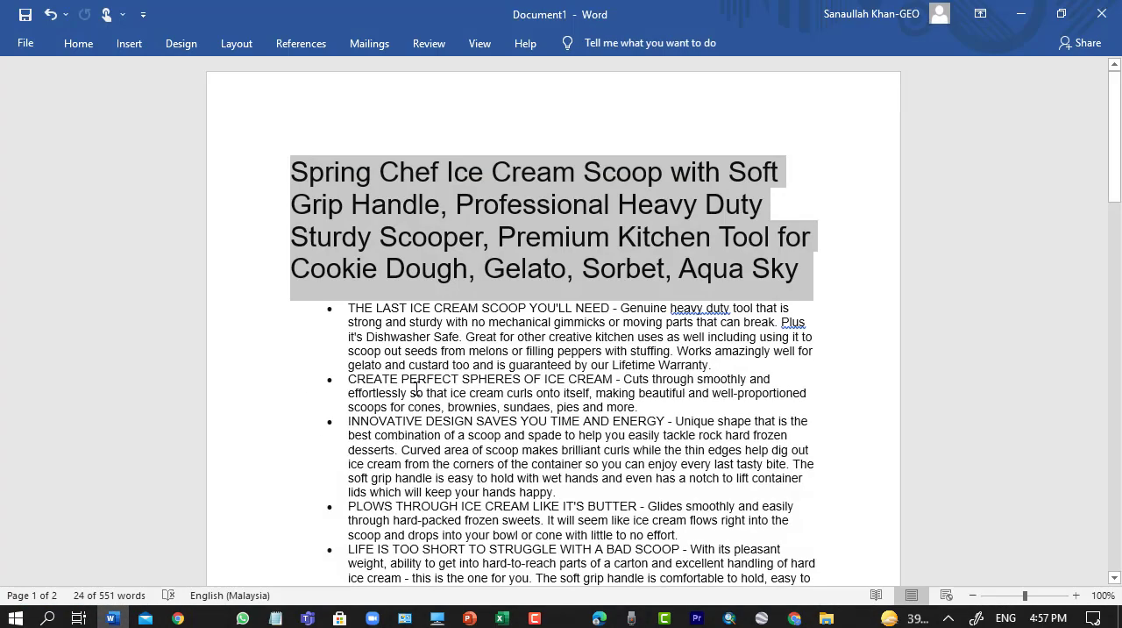
click(351, 314)
drag(341, 311, 706, 365)
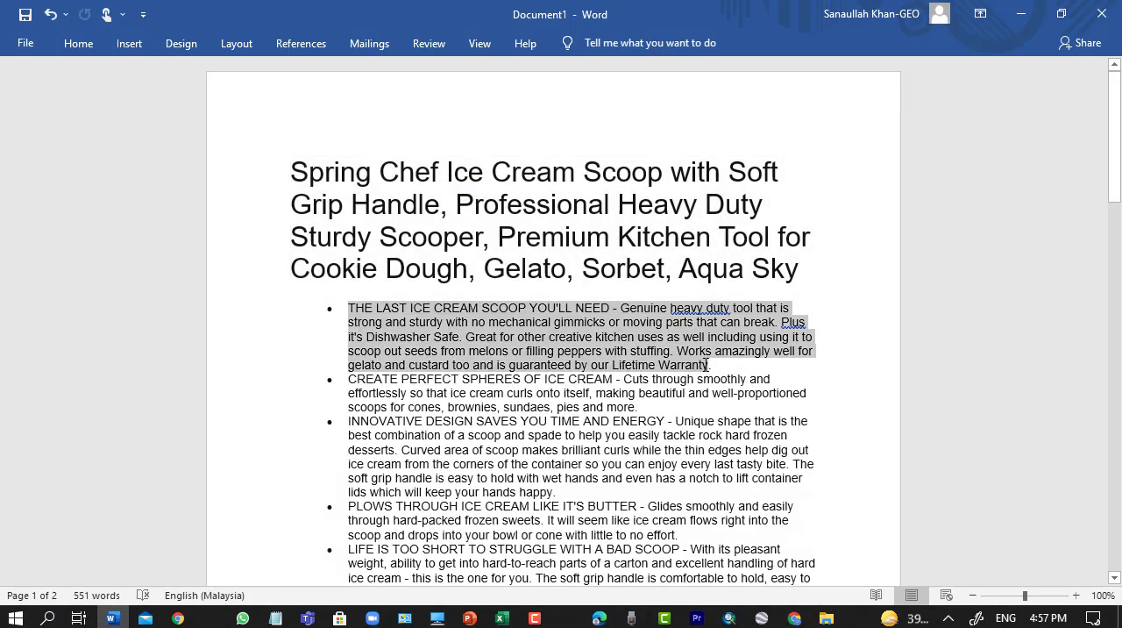
right_click(638, 349)
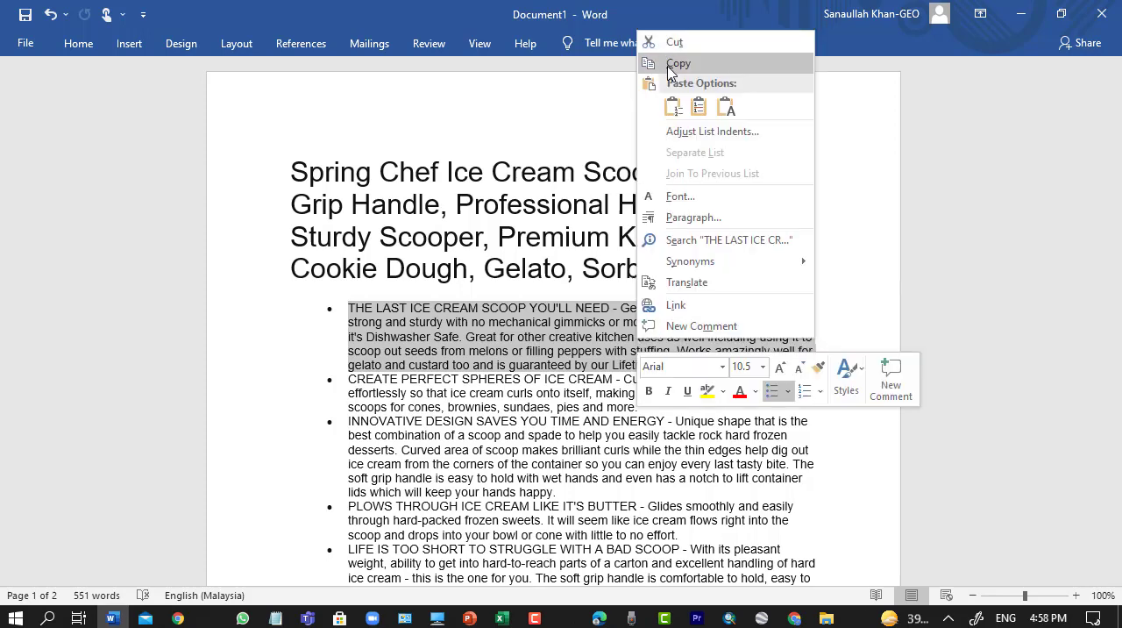
click(668, 64)
click(1021, 14)
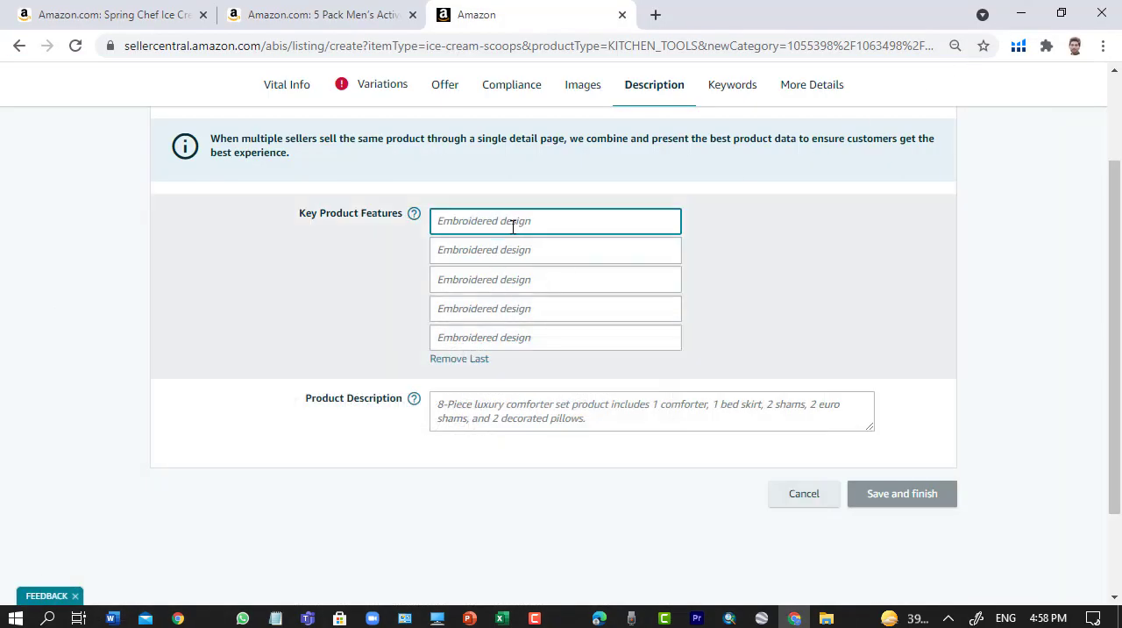
key(ctrl+v)
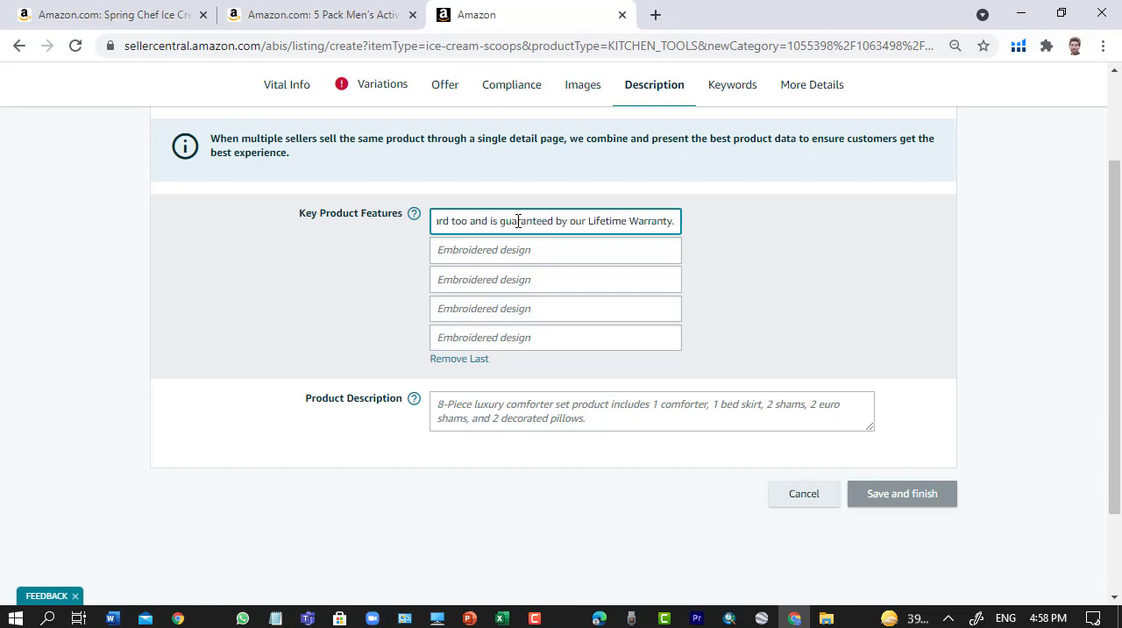
- Paste the same "THE LAST ICE CREAM SCOOP YOU'LL NEED" bullet into the second and third Key Product Features fields
click(545, 256)
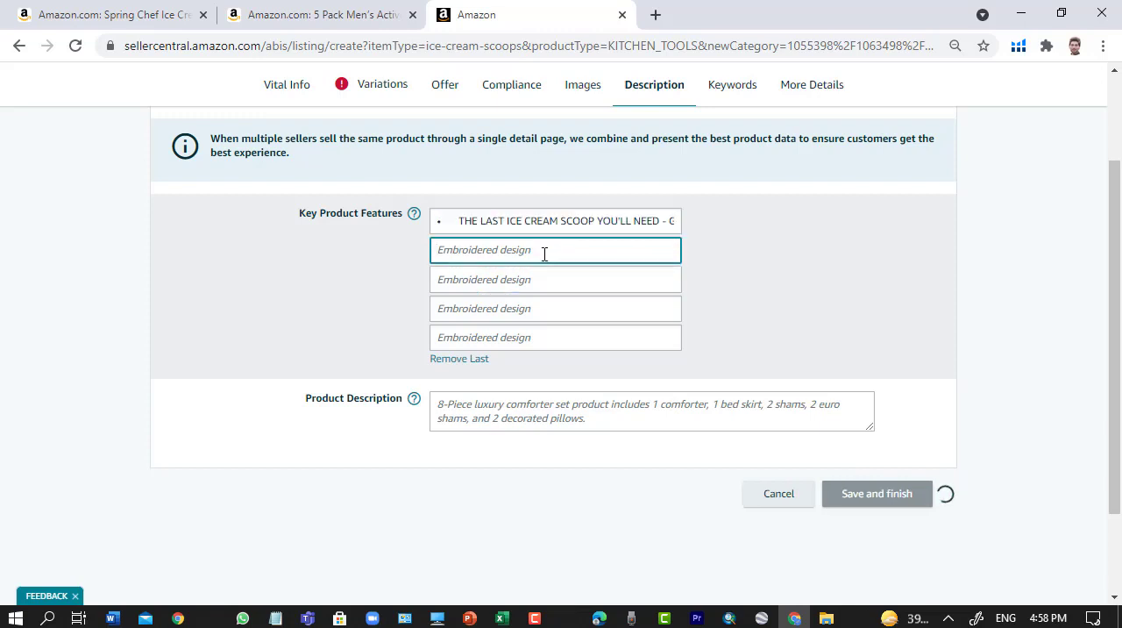
key(ctrl+v)
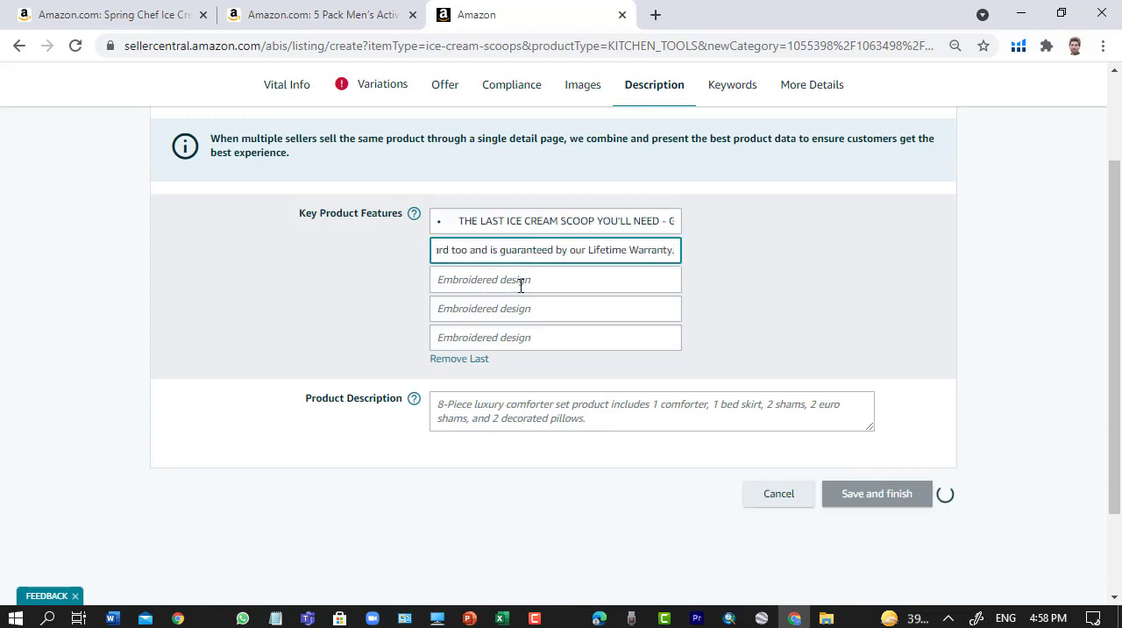
click(521, 280)
key(ctrl+v)
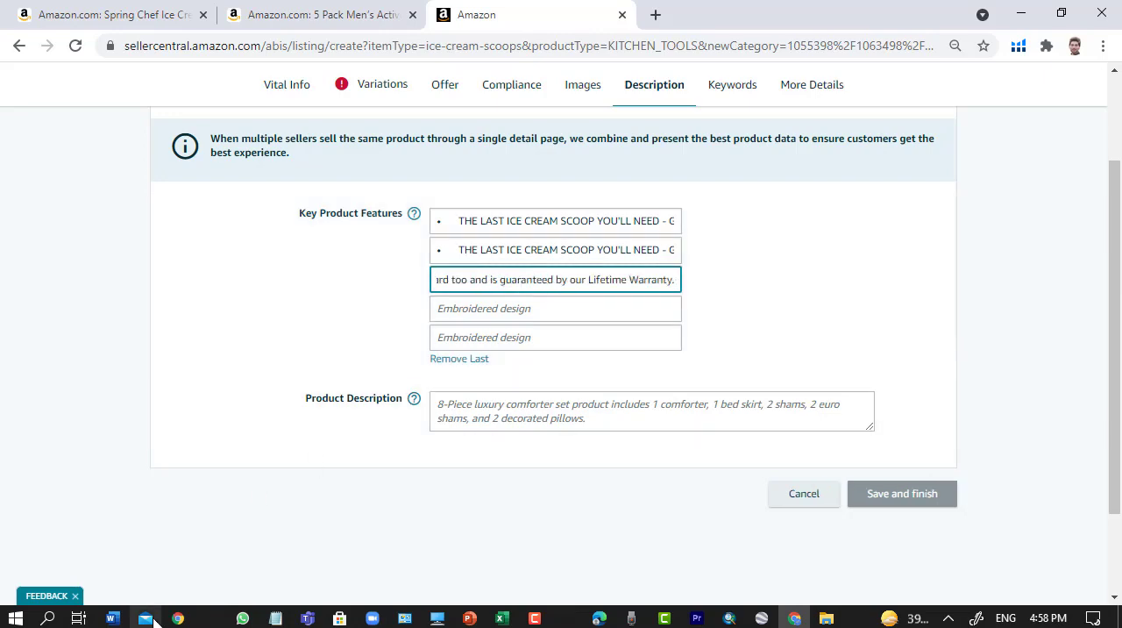
- Copy the Word text from "CREATE PERFECT SPHERES OF ICE CREAM" through "rock hard frozen" into the fourth and fifth Key Product Features fields
click(111, 618)
click(485, 421)
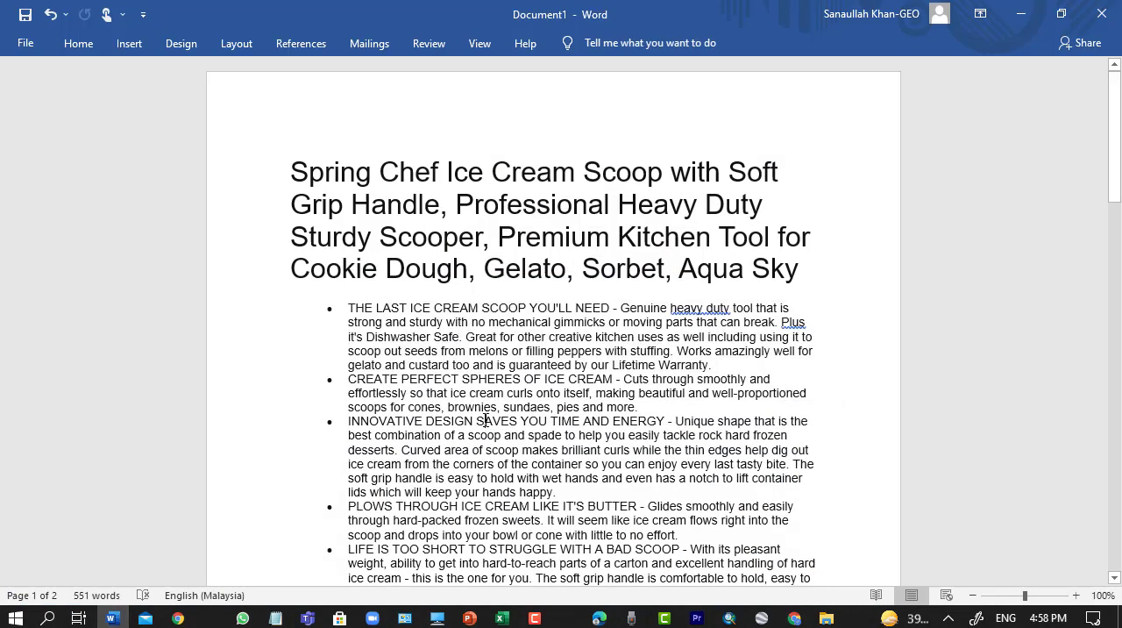
drag(349, 379, 812, 430)
right_click(735, 429)
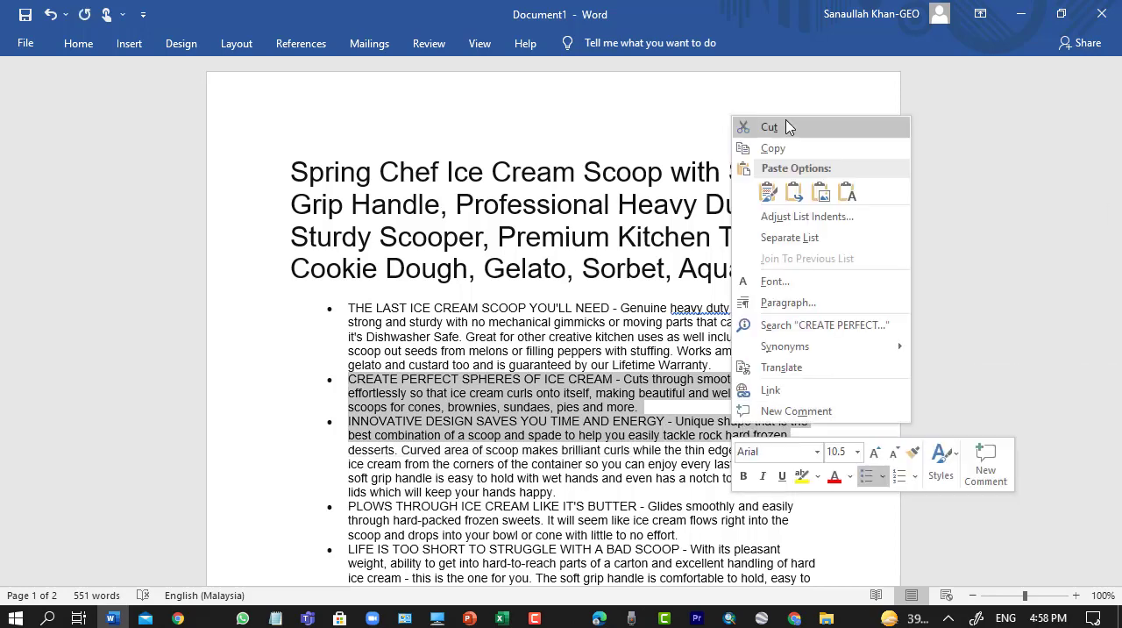
click(770, 146)
click(1022, 15)
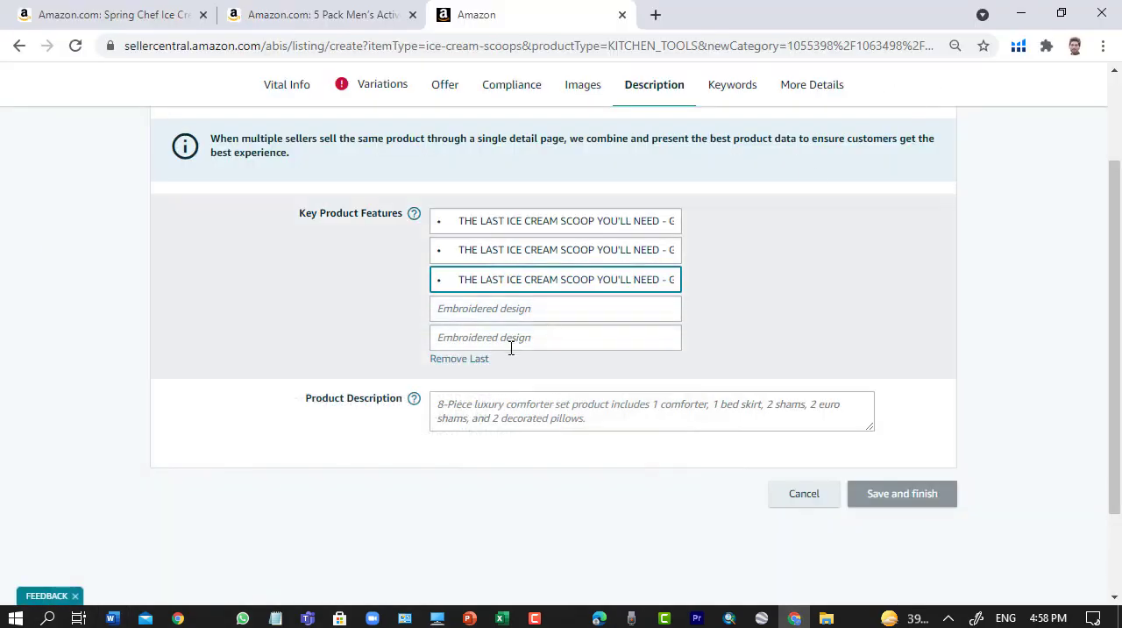
click(490, 313)
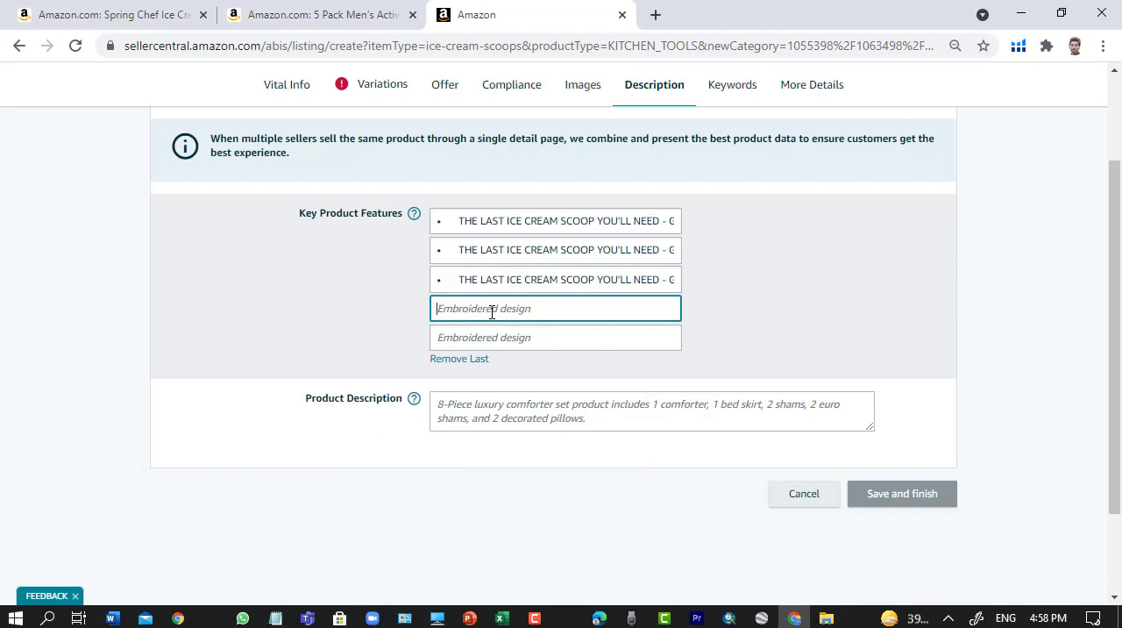
key(ctrl+v)
click(479, 337)
key(ctrl+v)
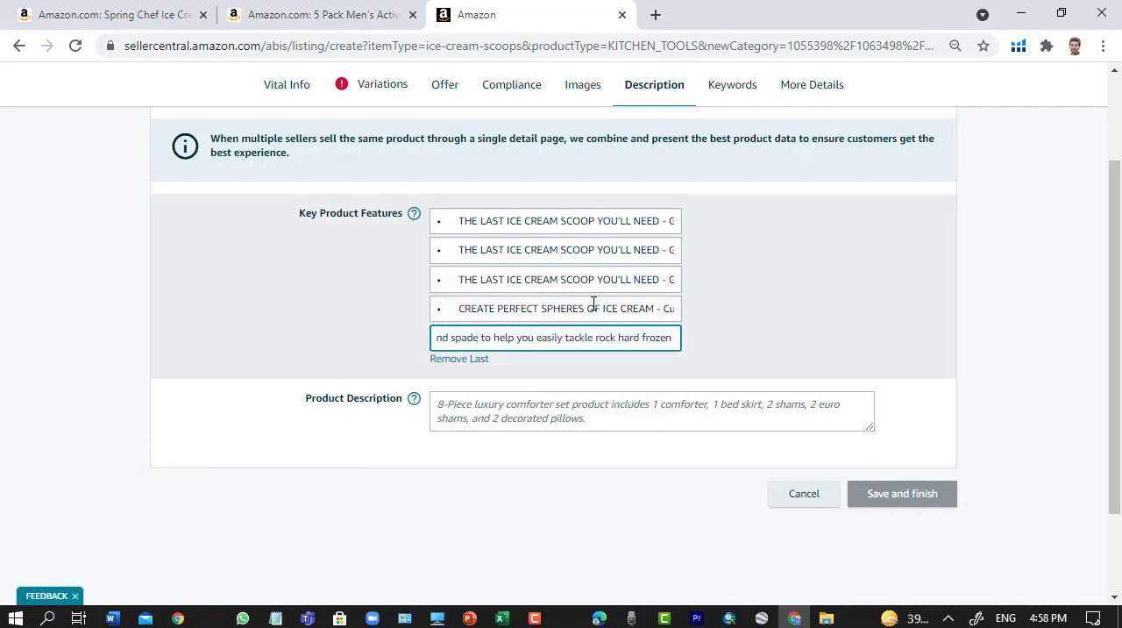
- Fill the Product Description with the Word document's T-shirt paragraphs from "88% polyester / 12% spandex" through "after hand wash."
scroll(588, 322, down, 2)
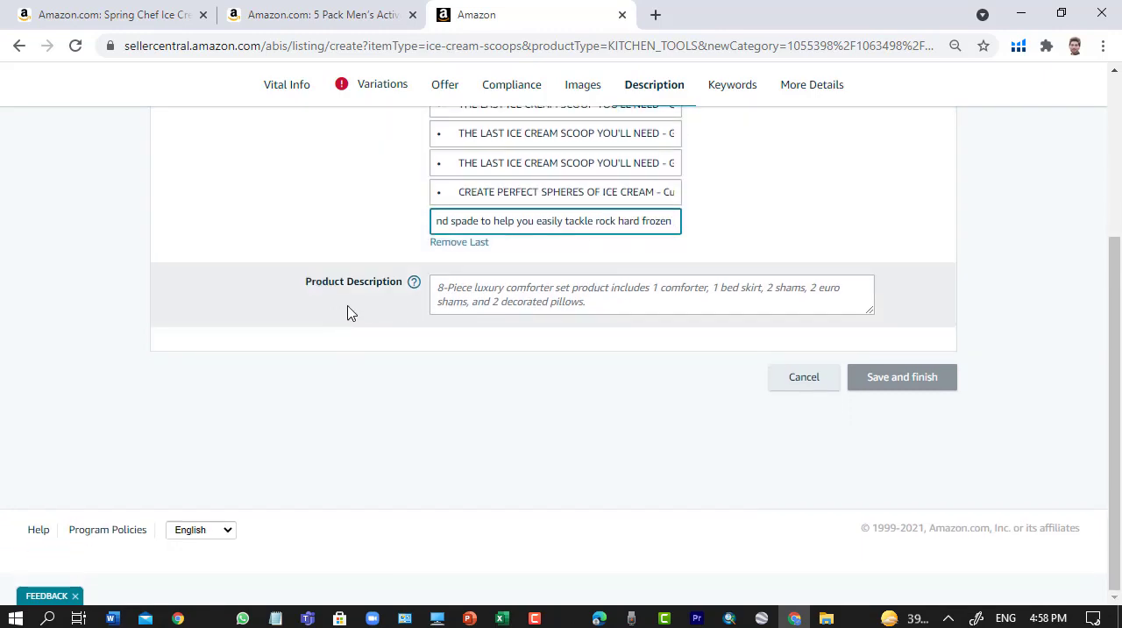
click(454, 291)
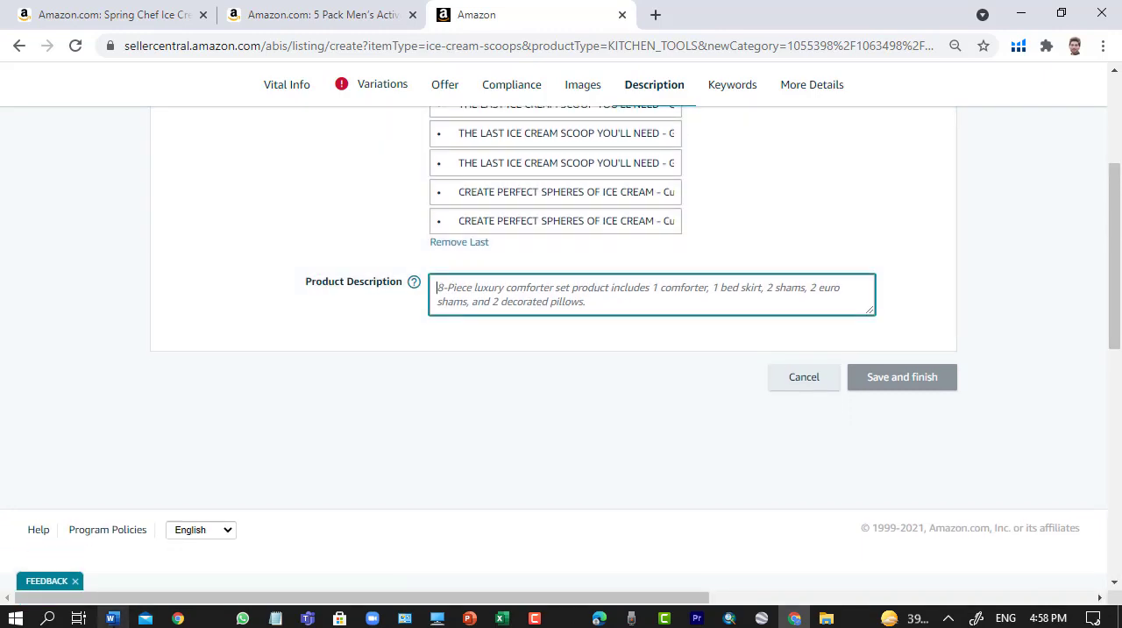
click(113, 618)
scroll(545, 442, down, 8)
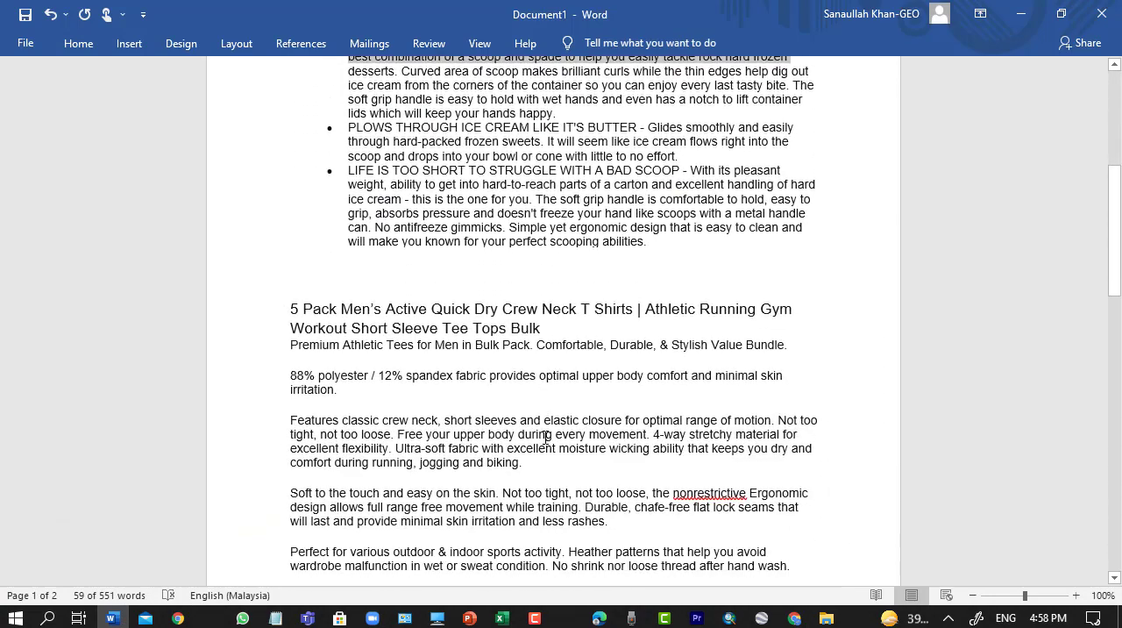
scroll(544, 436, down, 3)
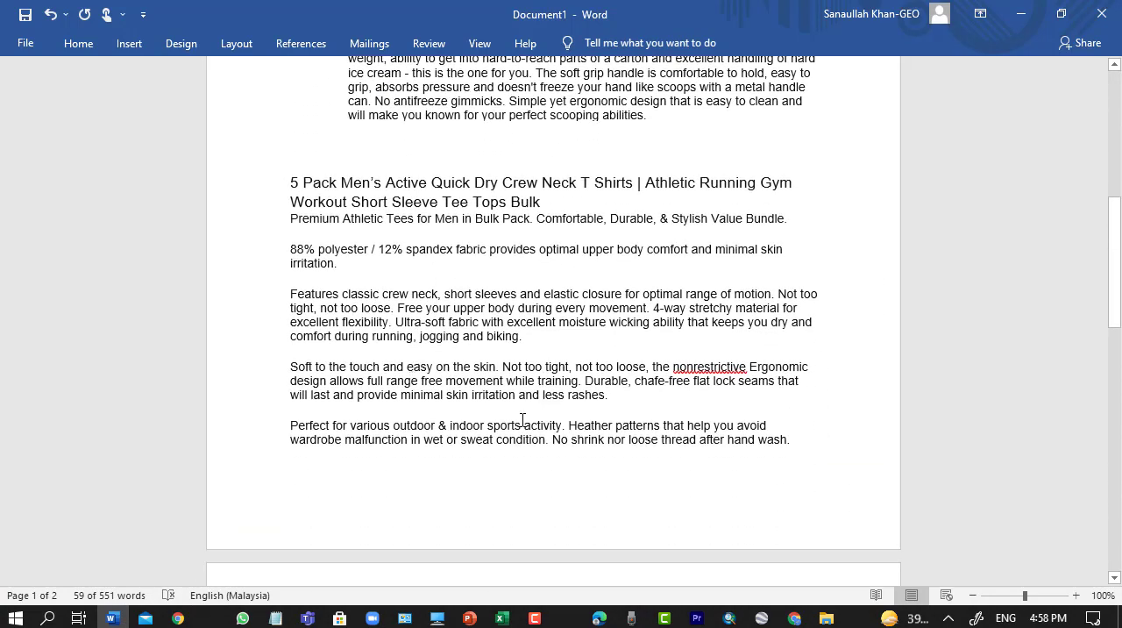
scroll(571, 497, down, 7)
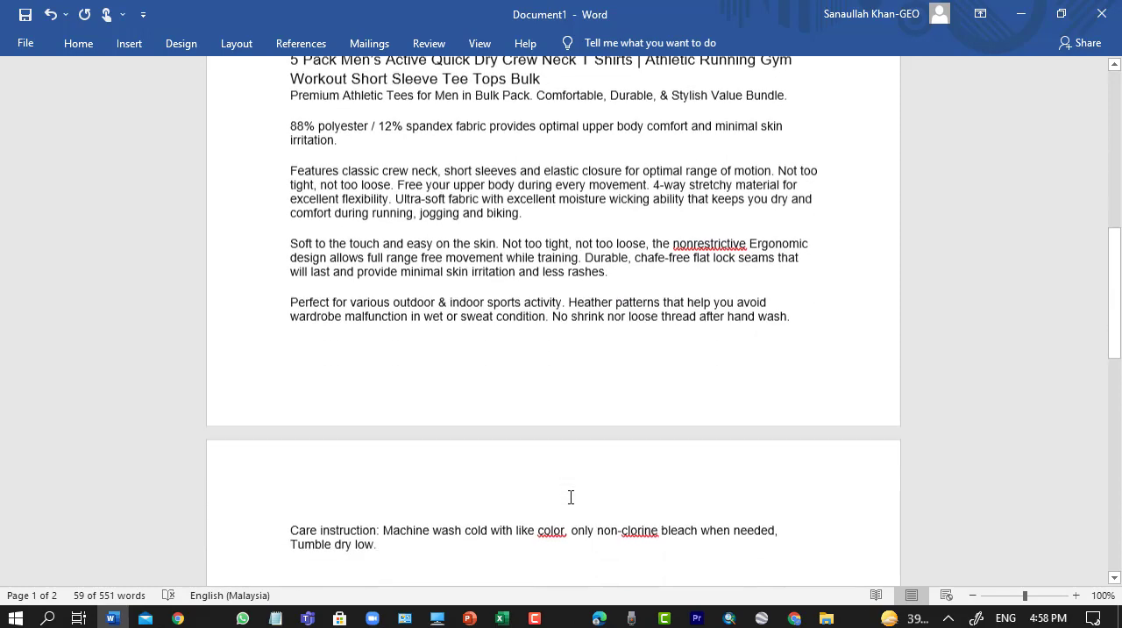
scroll(686, 469, up, 5)
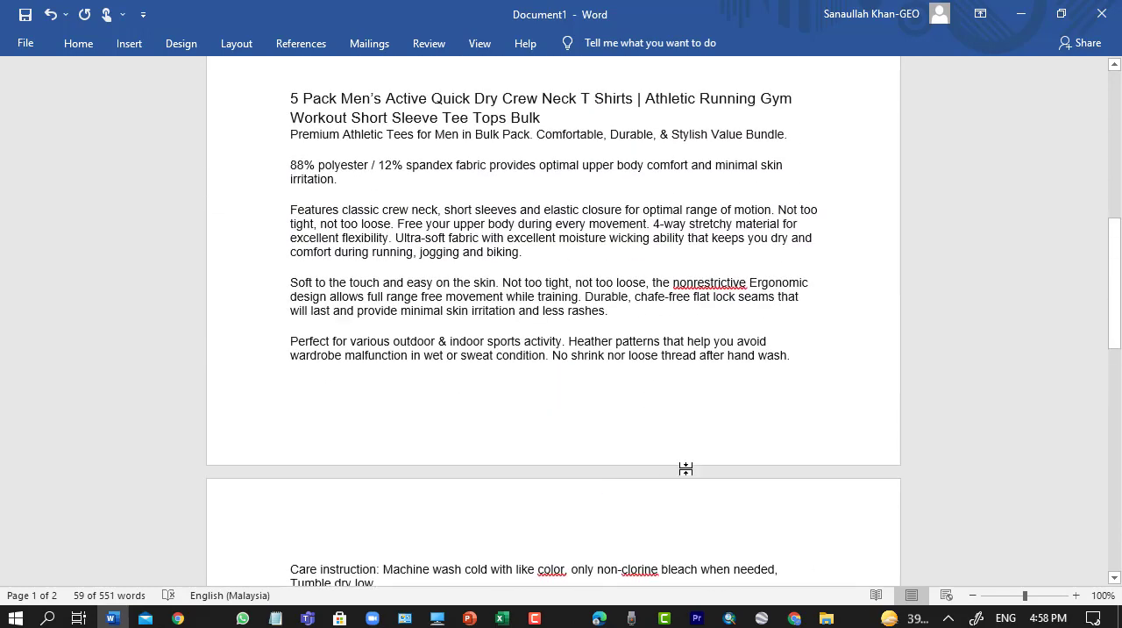
drag(649, 329, 290, 164)
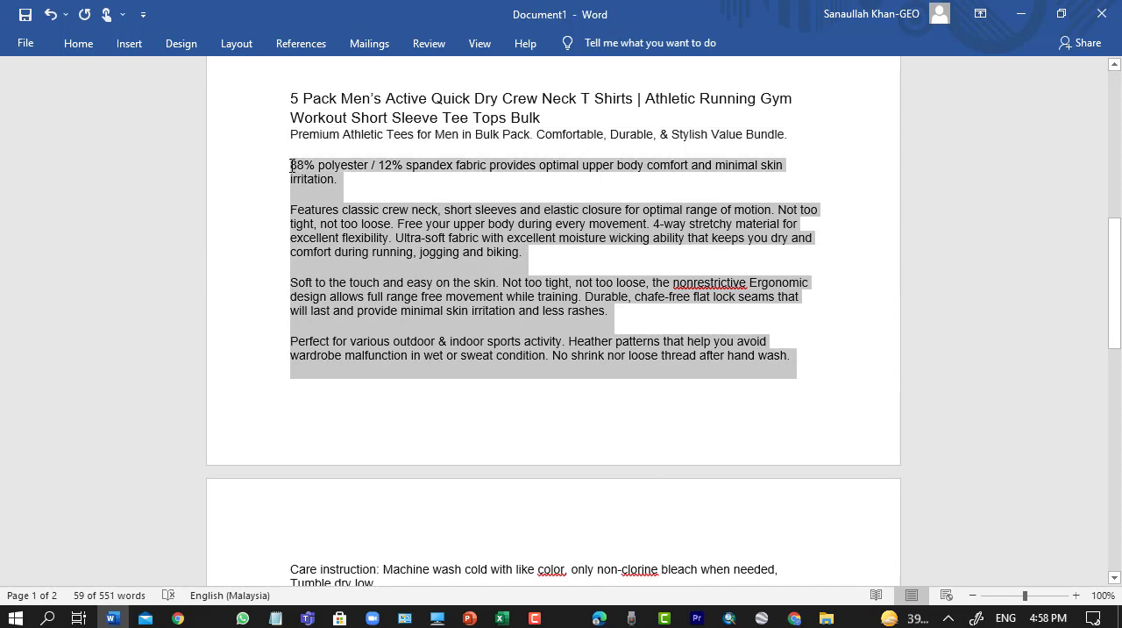
right_click(397, 285)
click(432, 320)
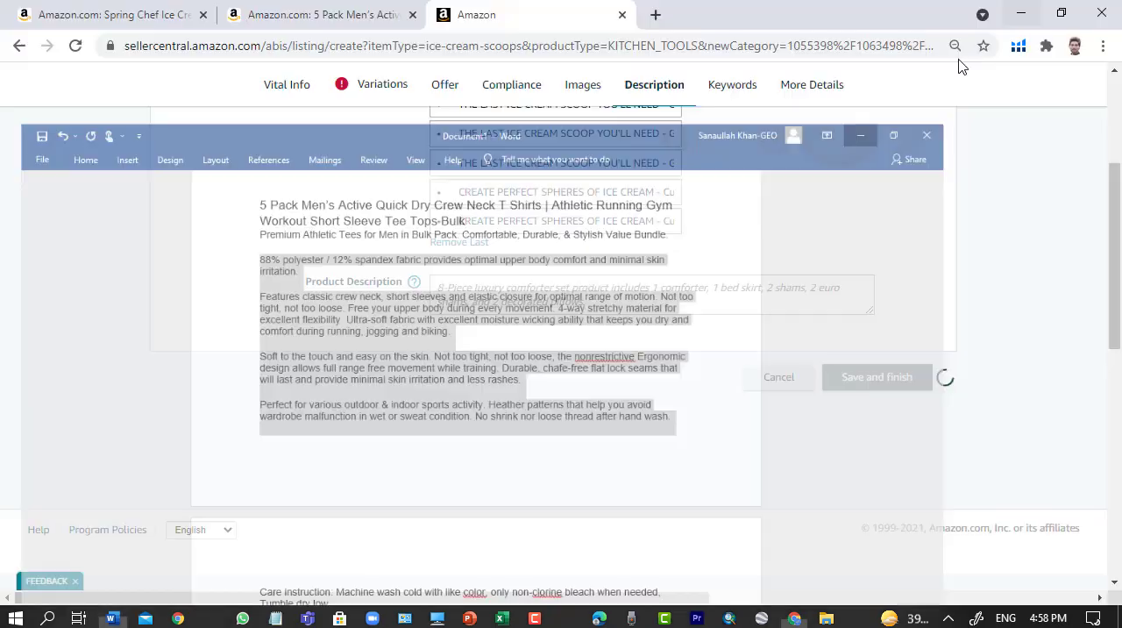
click(1021, 13)
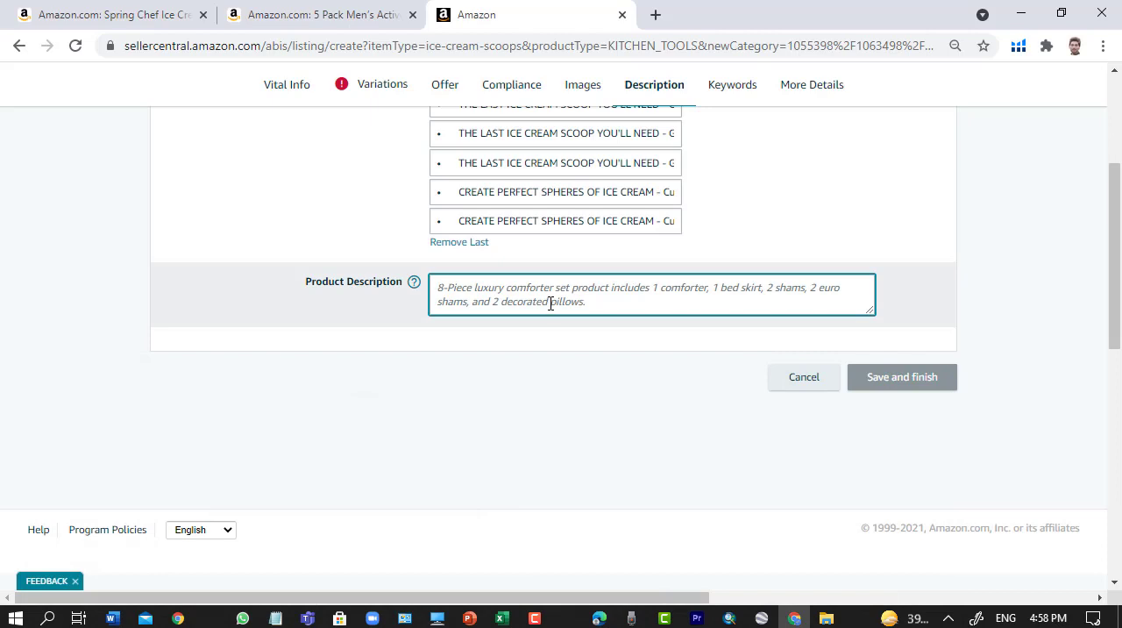
key(ctrl+v)
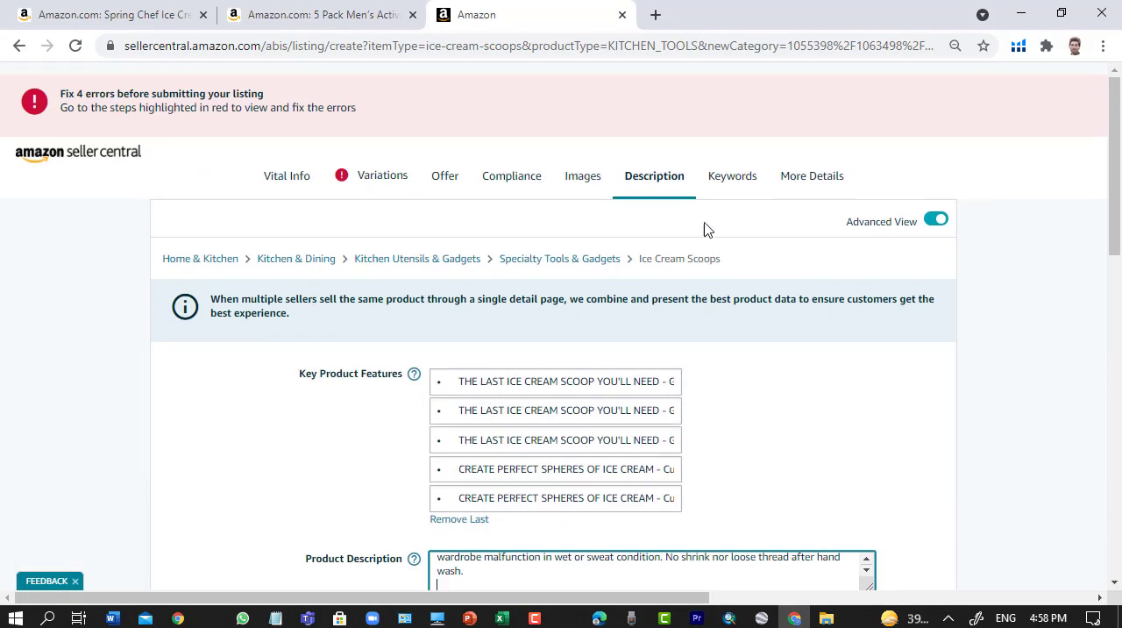
- In the Keywords section, fill Search Terms with the "Perfect for various outdoor & indoor sports activity" paragraph under "Backen search term" in Word
click(732, 186)
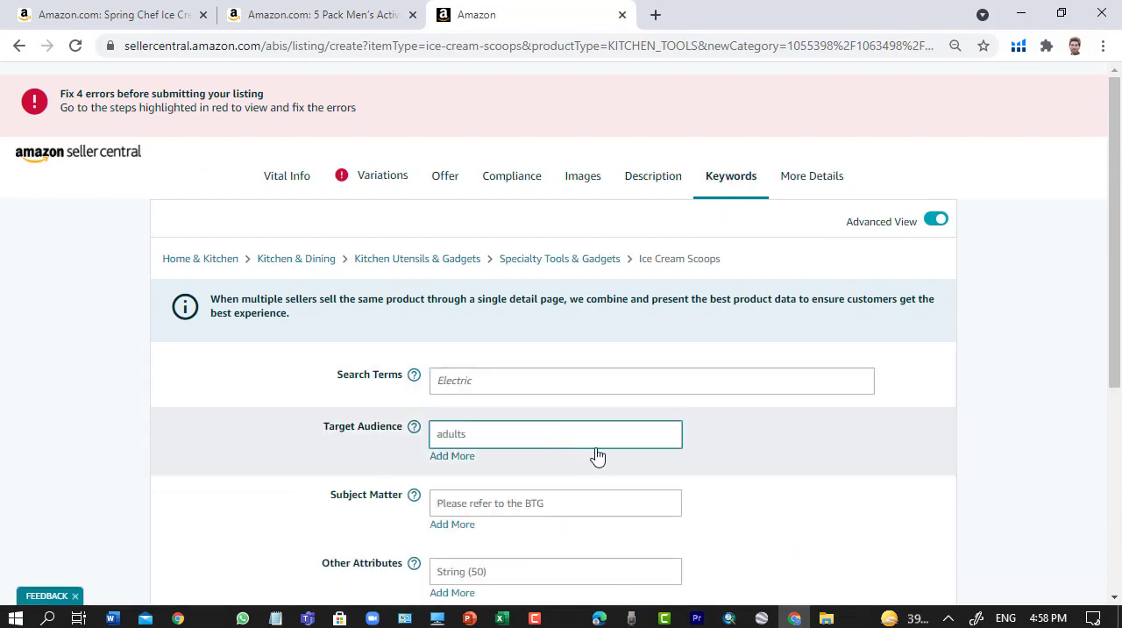
scroll(587, 463, down, 3)
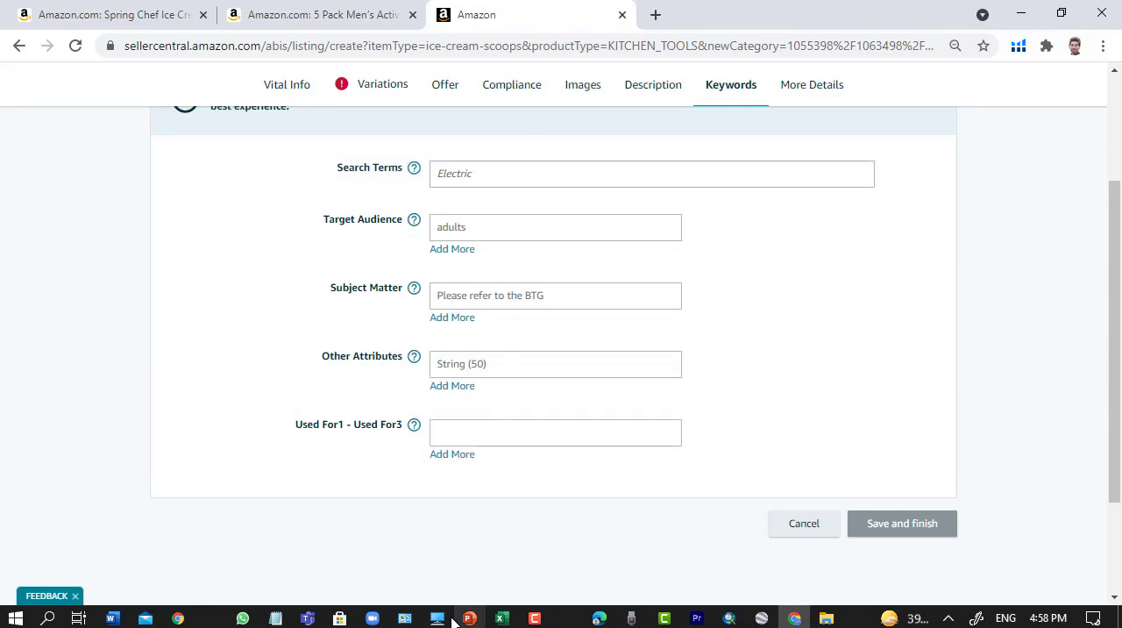
click(111, 618)
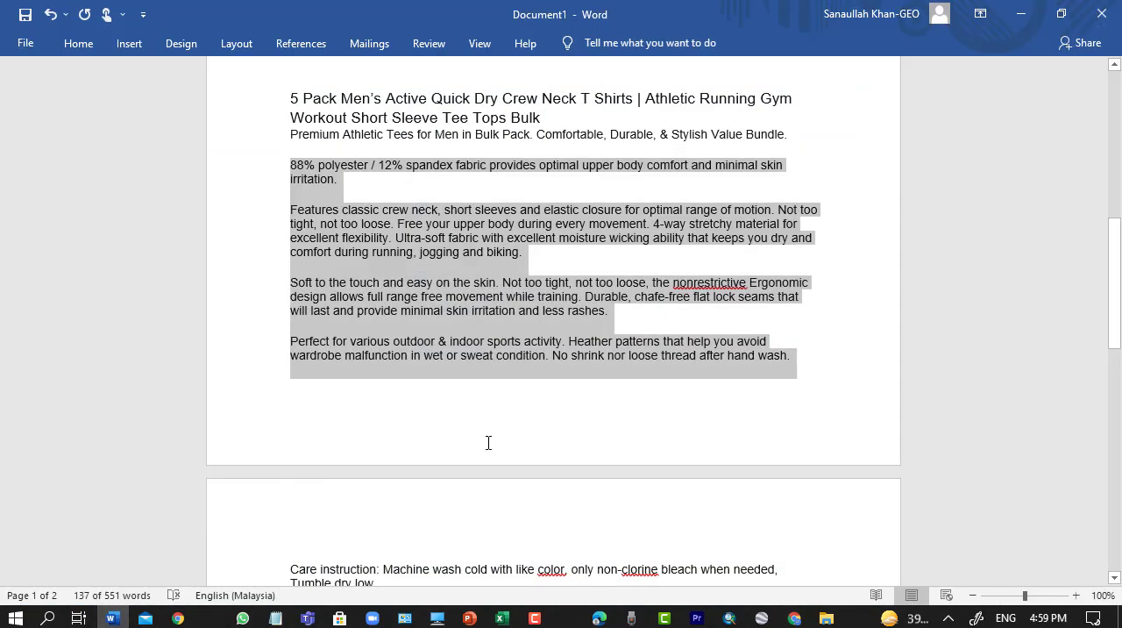
click(492, 438)
scroll(492, 437, down, 10)
click(419, 233)
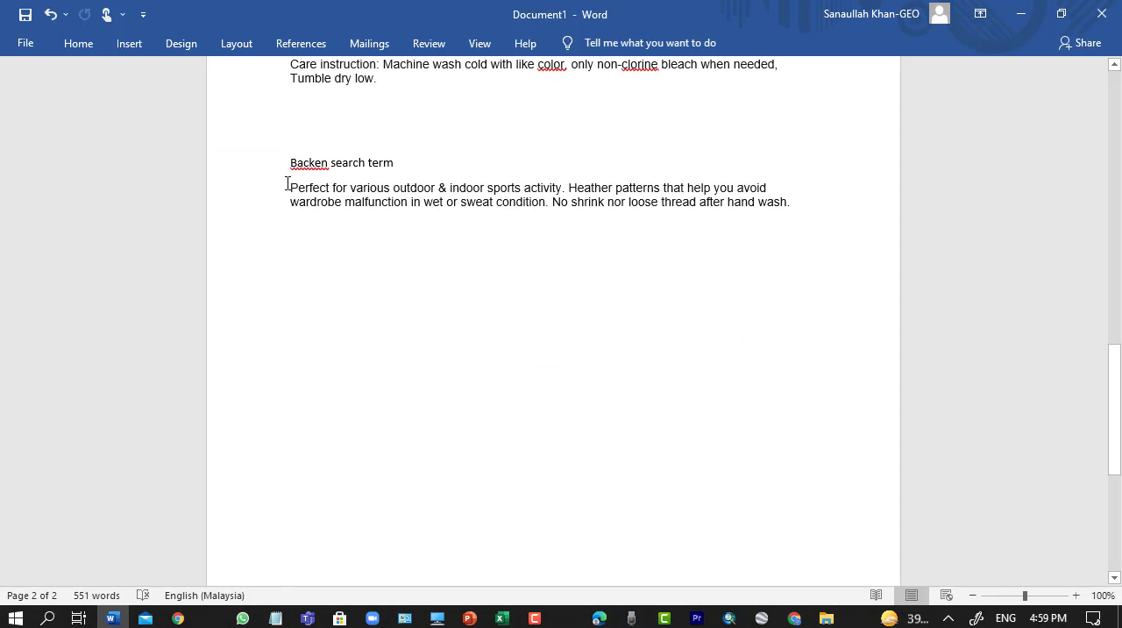
drag(287, 184, 794, 210)
right_click(597, 209)
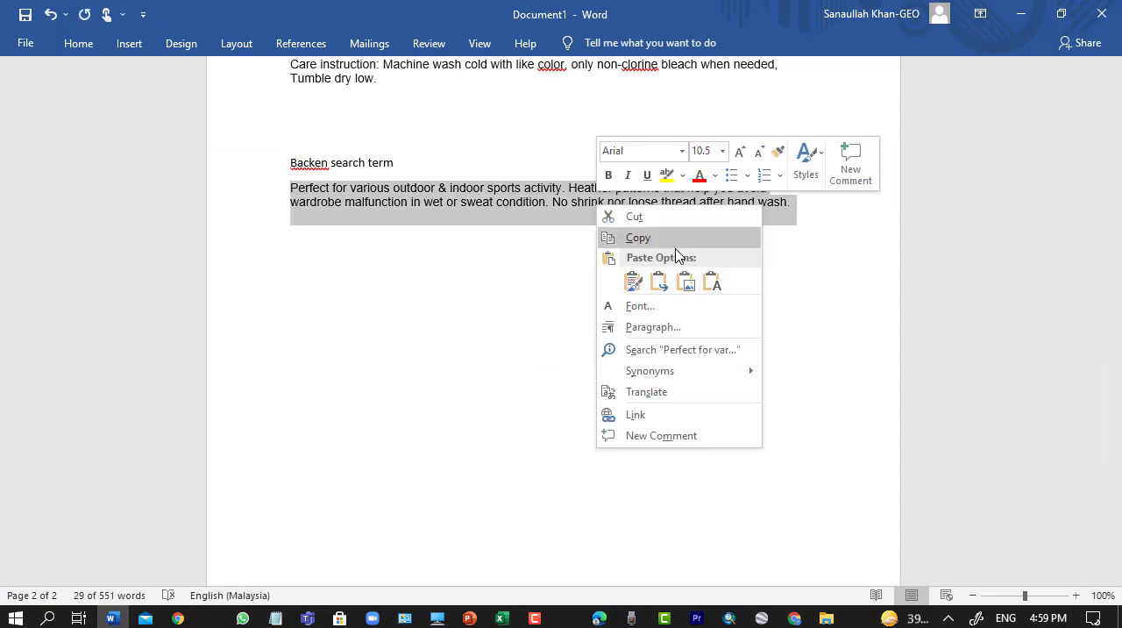
click(641, 238)
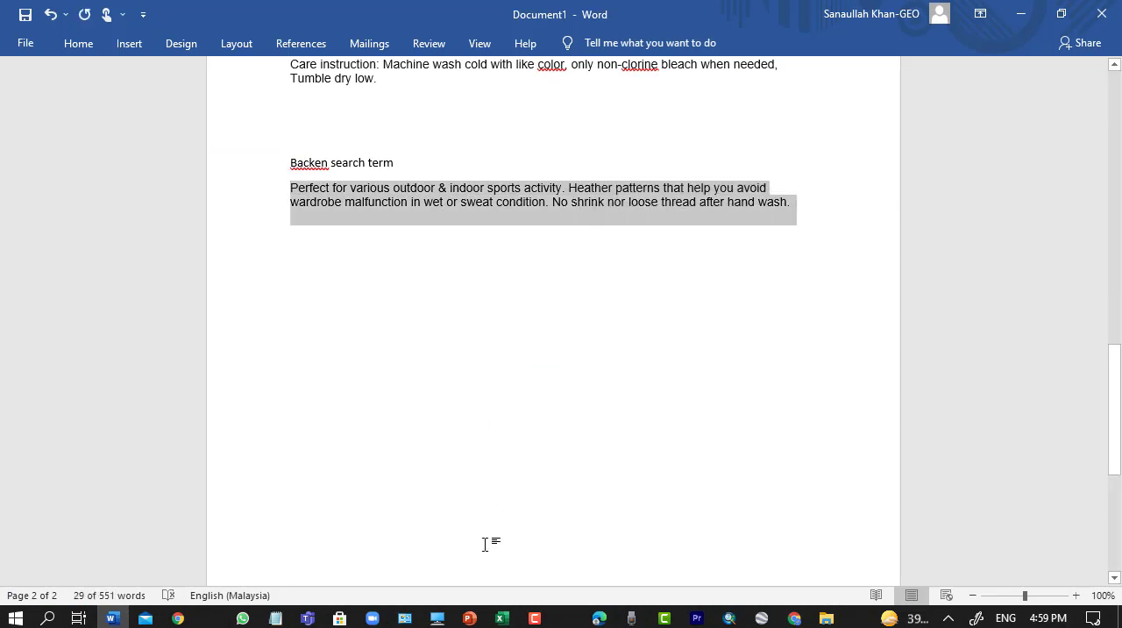
click(795, 618)
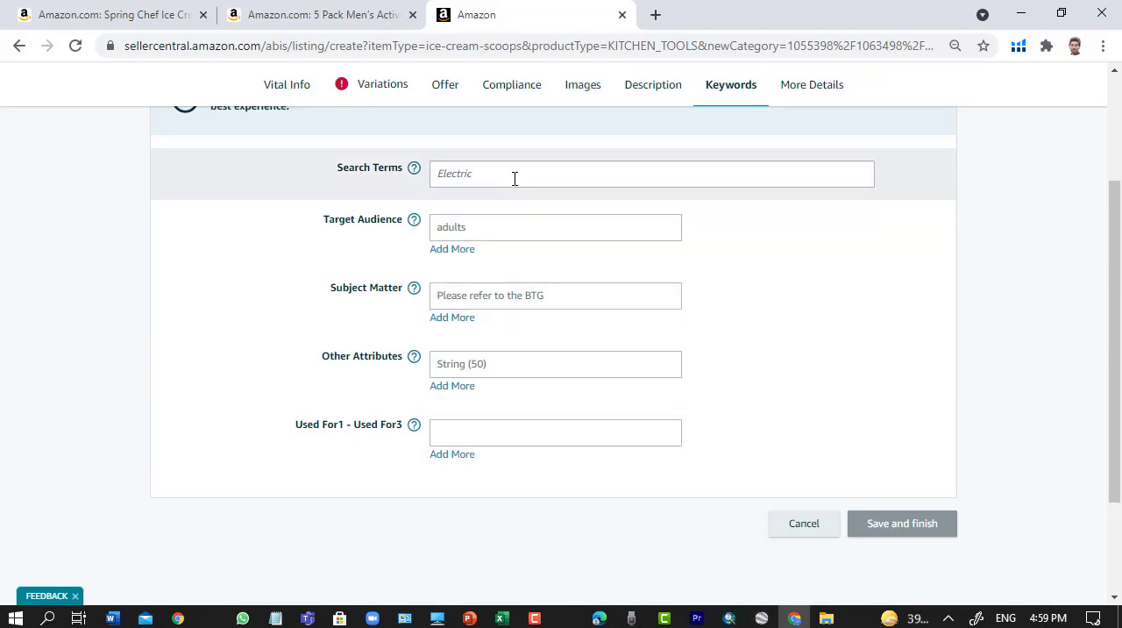
click(514, 178)
key(ctrl+v)
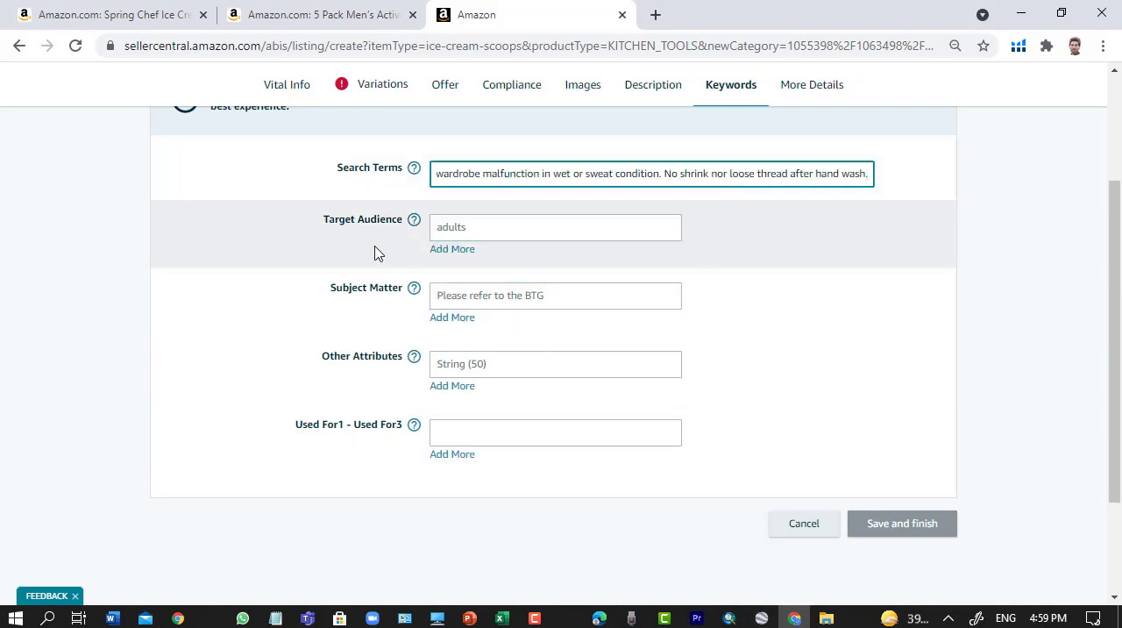
- Set the Target Audience of the listing to boys
click(516, 231)
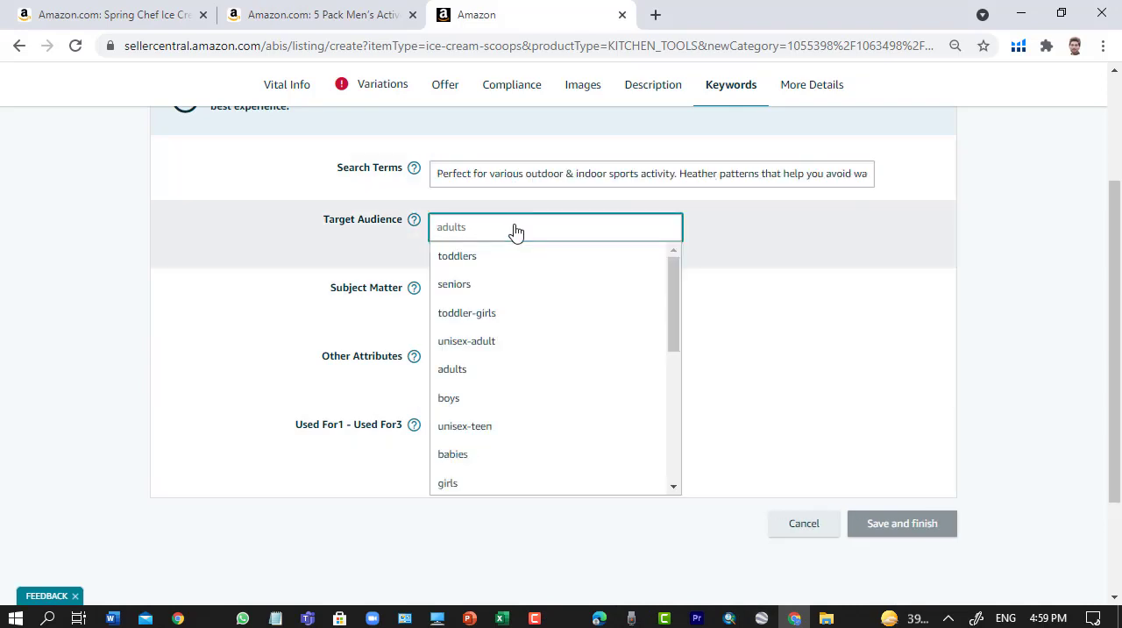
scroll(515, 438, down, 2)
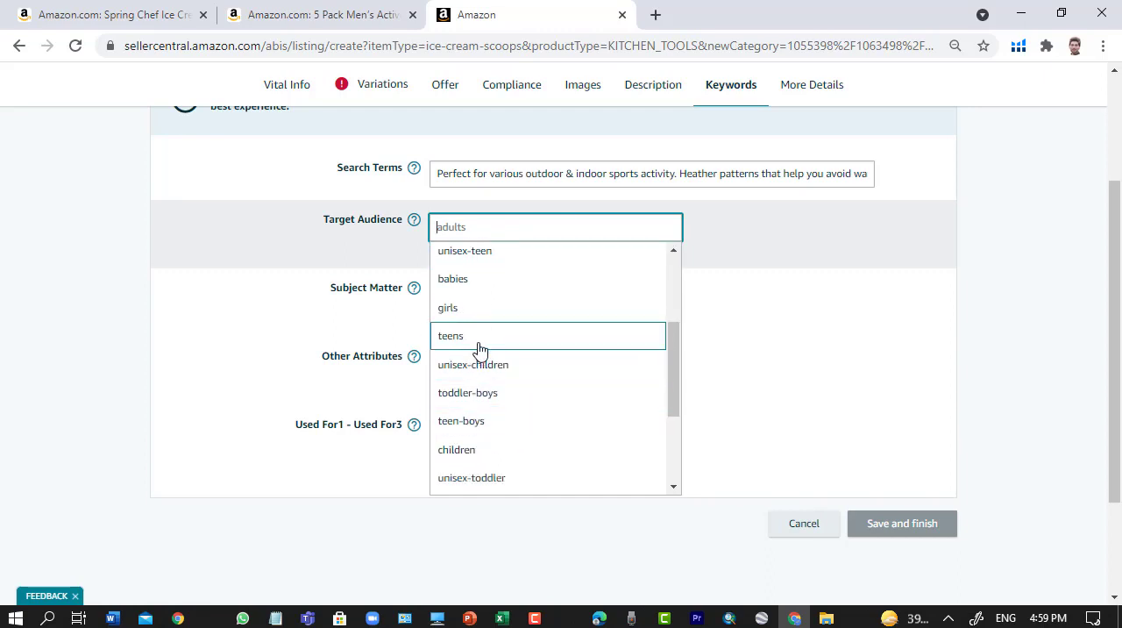
scroll(476, 346, down, 2)
scroll(496, 437, up, 3)
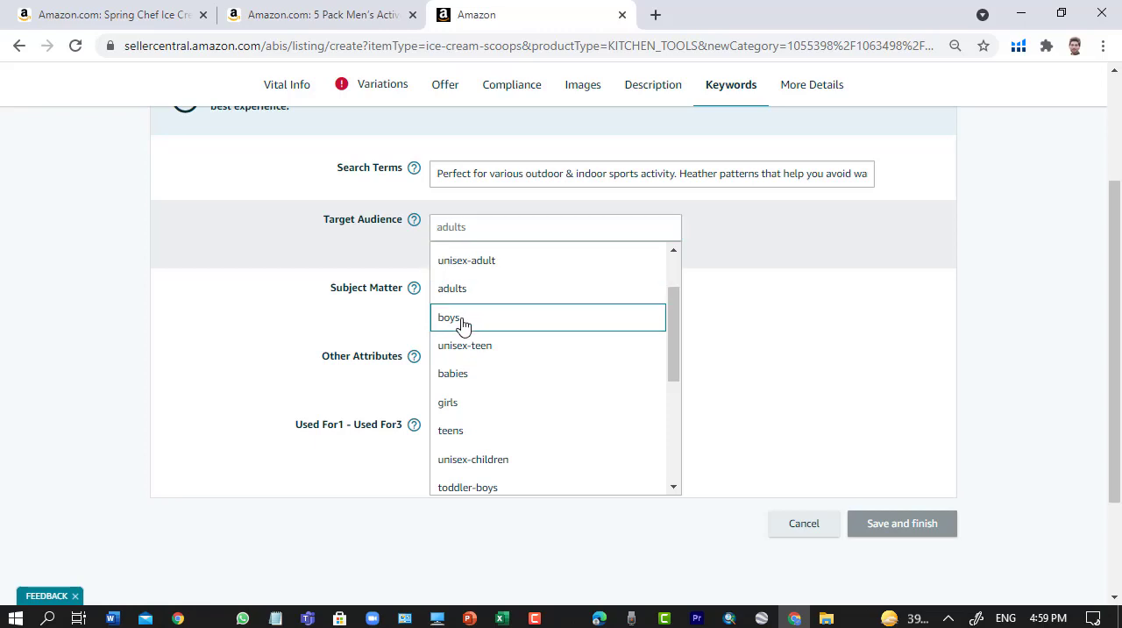
click(462, 323)
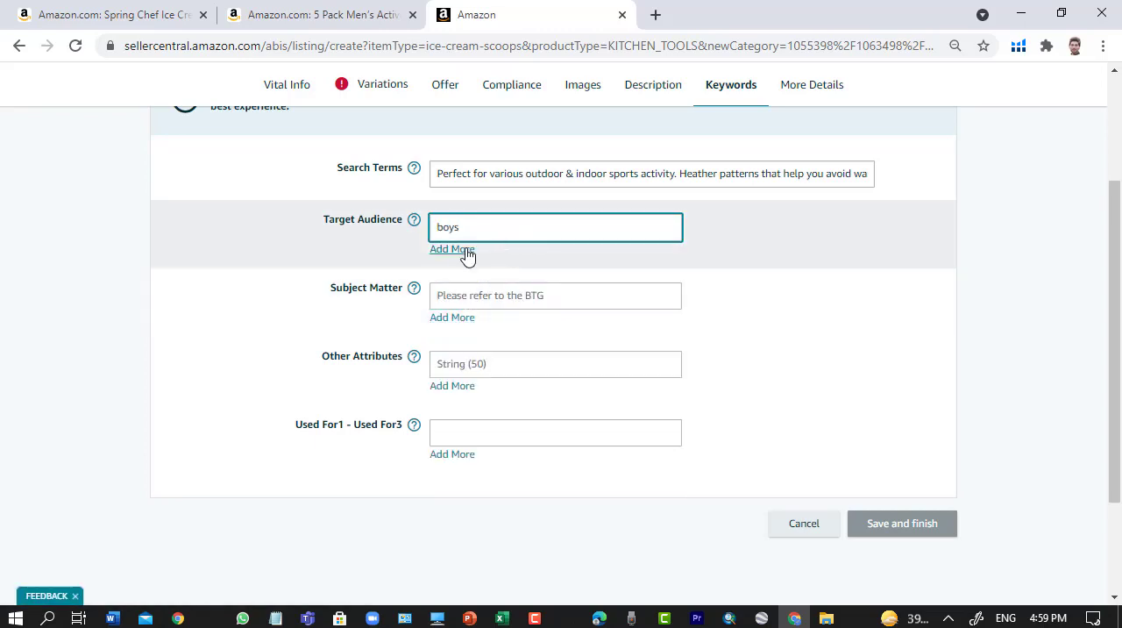
- Clear the Target Audience field in the Keywords section
key(BackSpace)
key(BackSpace)
key(BackSpace)
key(BackSpace)
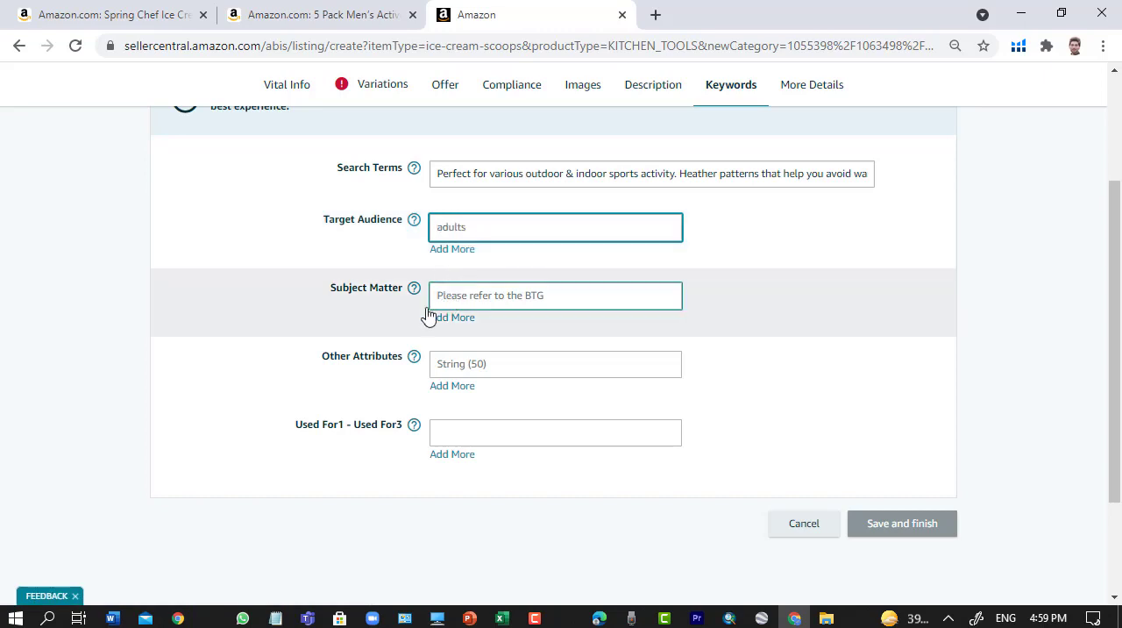
- Try Summer as the Subject Matter and clear the field again
click(470, 303)
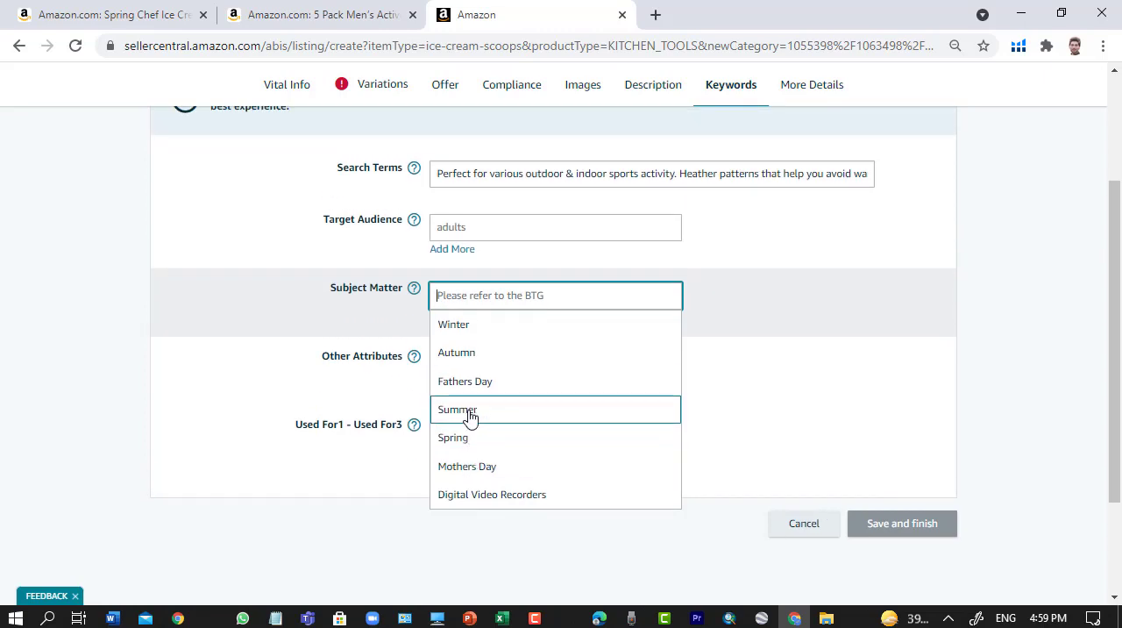
click(478, 414)
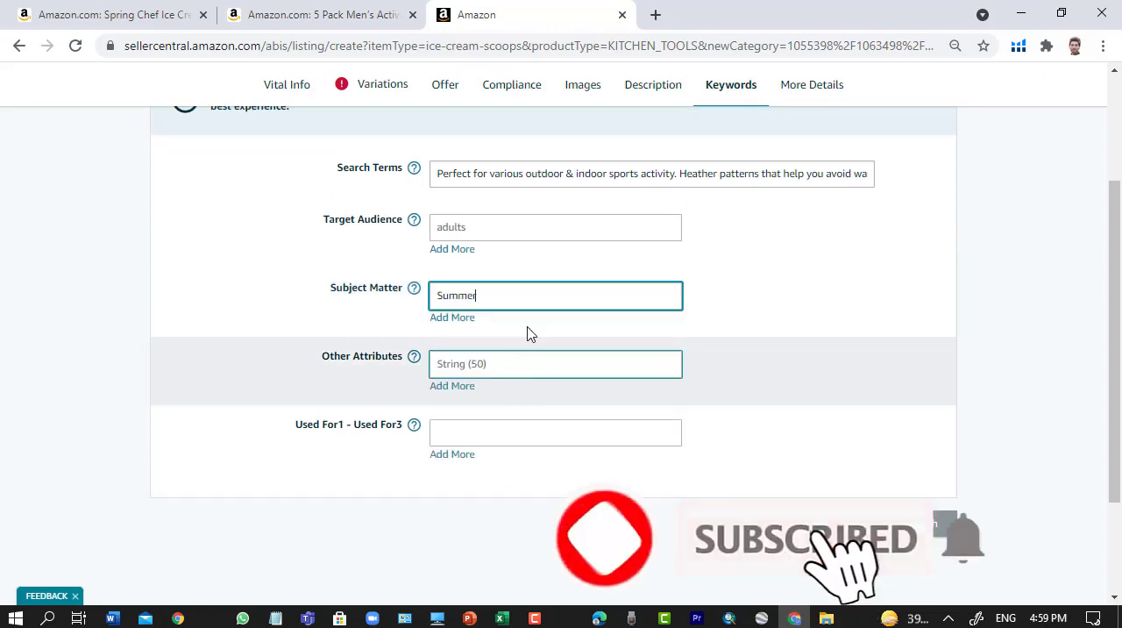
key(BackSpace)
key(BackSpace)
key(BackSpace)
key(BackSpace)
key(BackSpace)
key(BackSpace)
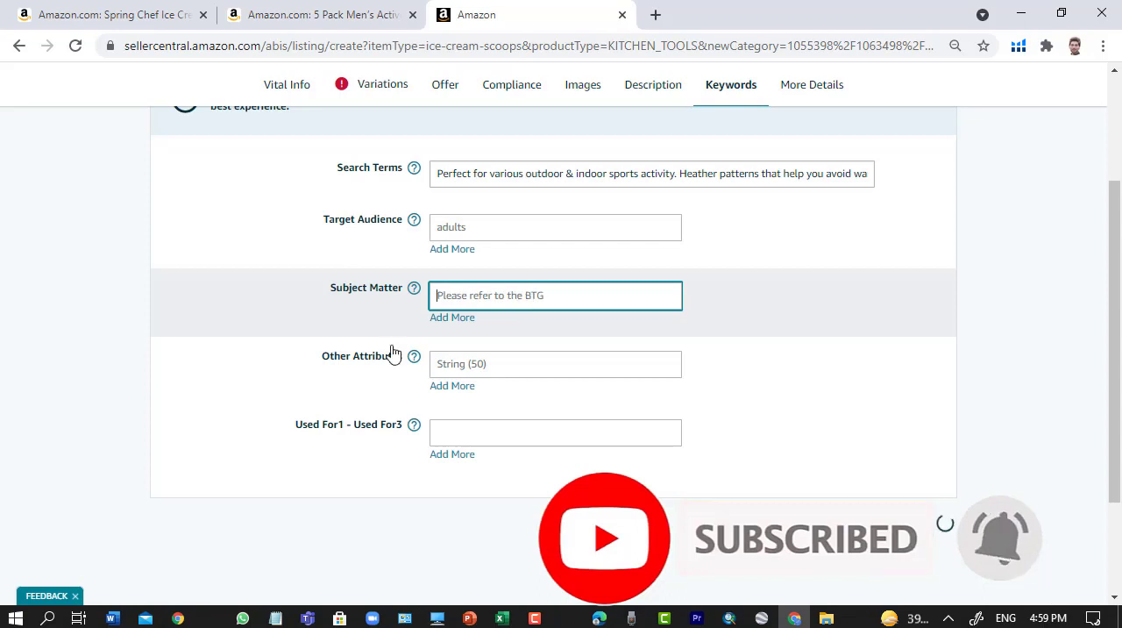
- Review the suggested options for Other Attributes and Used For1 - Used For3 without choosing any
click(490, 363)
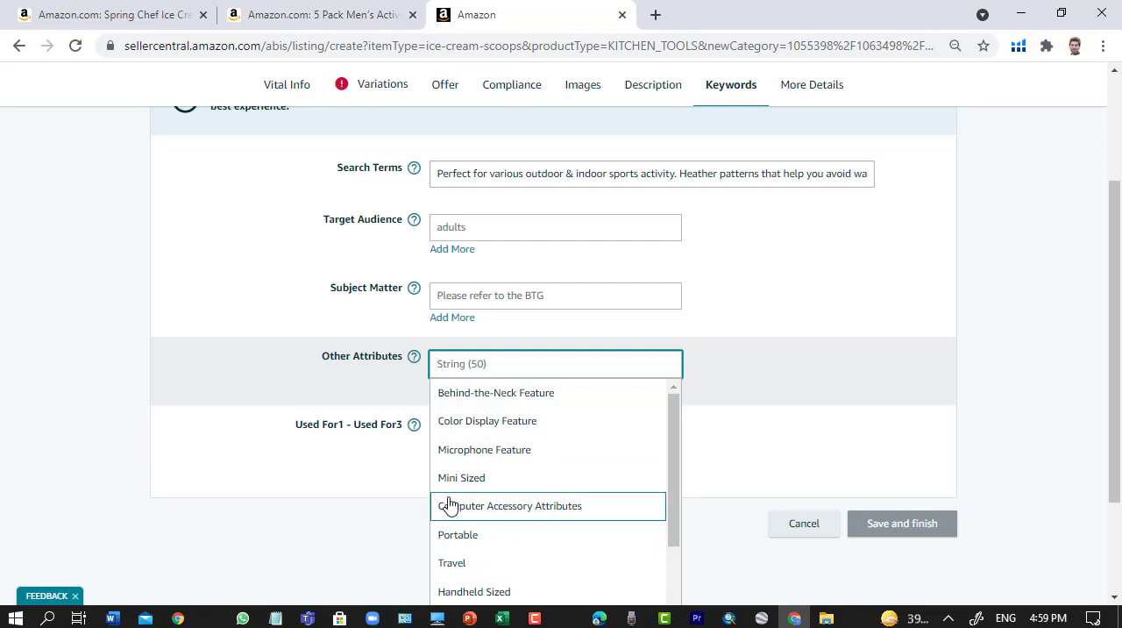
scroll(483, 520, down, 4)
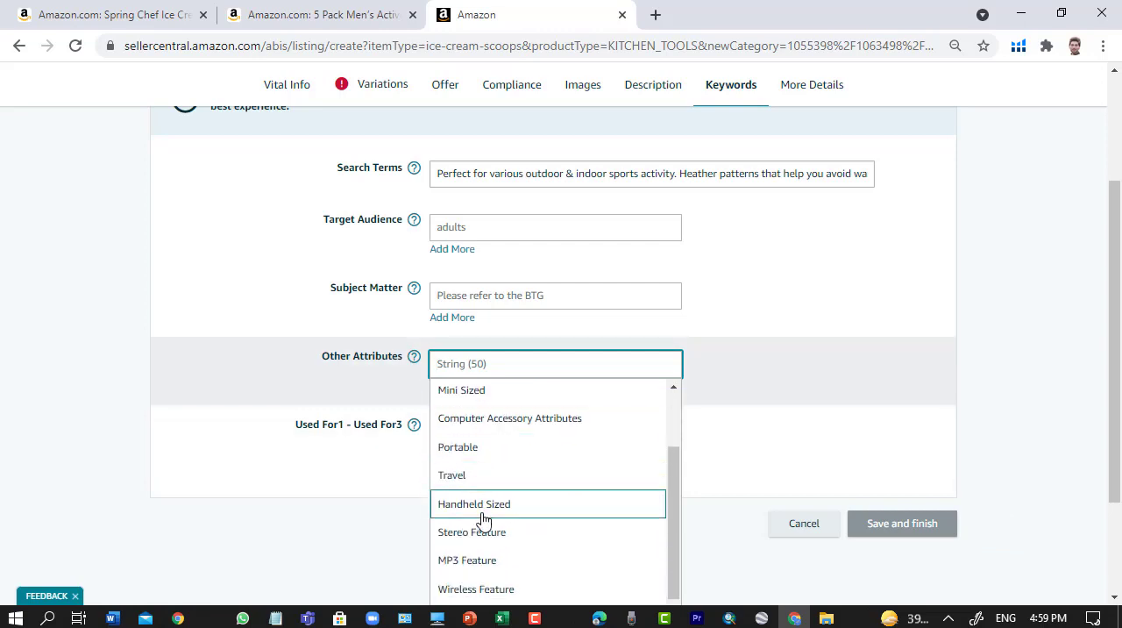
scroll(499, 386, up, 2)
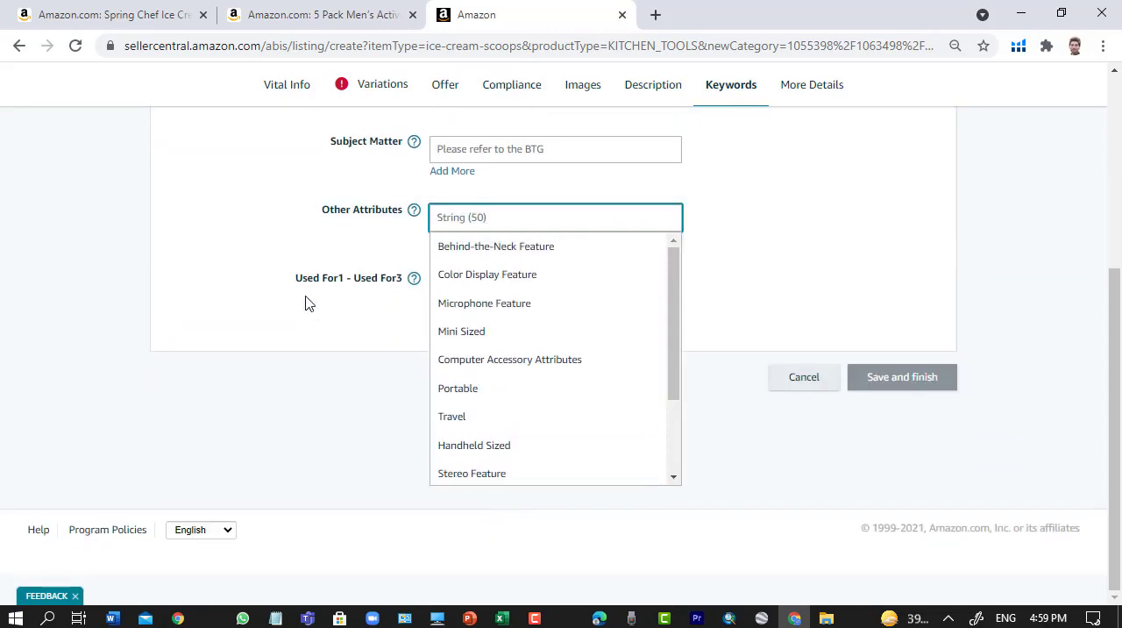
click(175, 257)
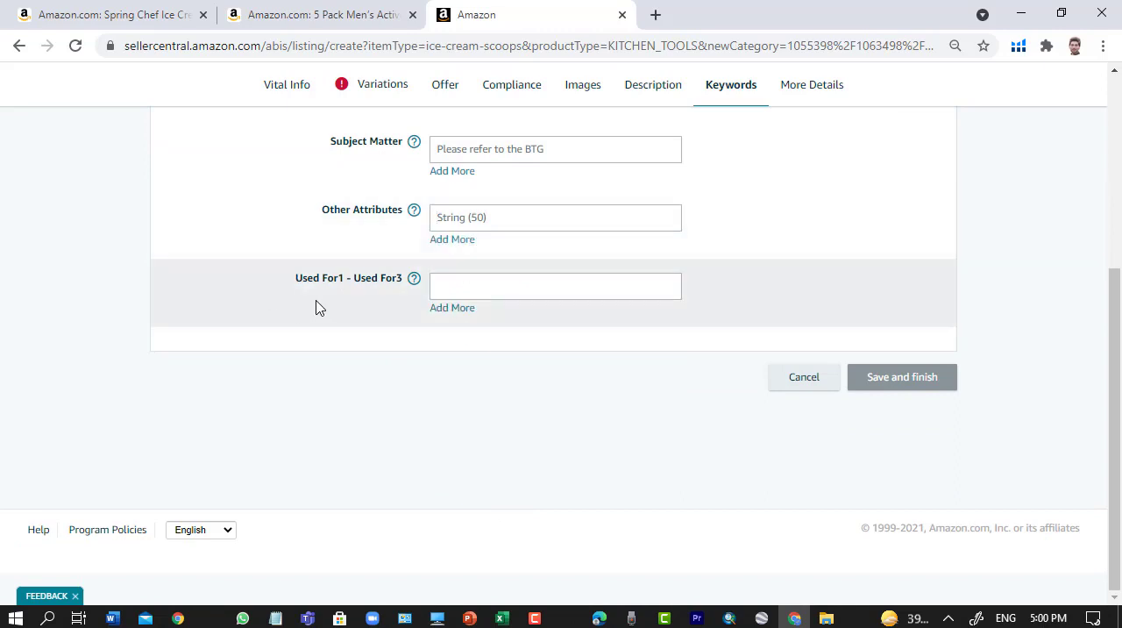
click(479, 289)
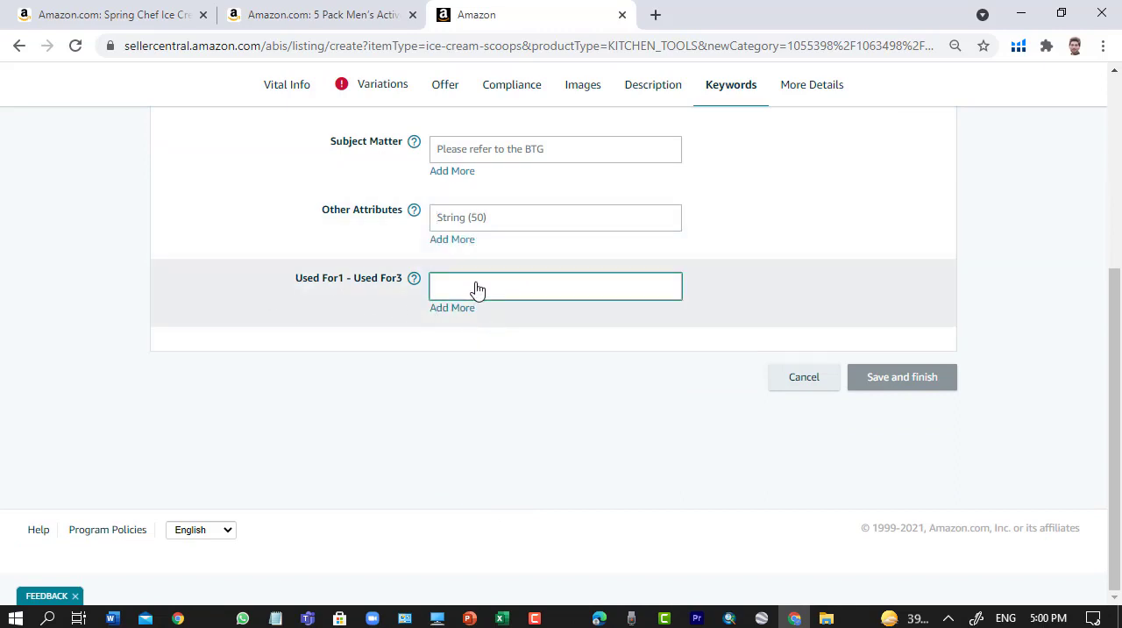
scroll(491, 438, down, 3)
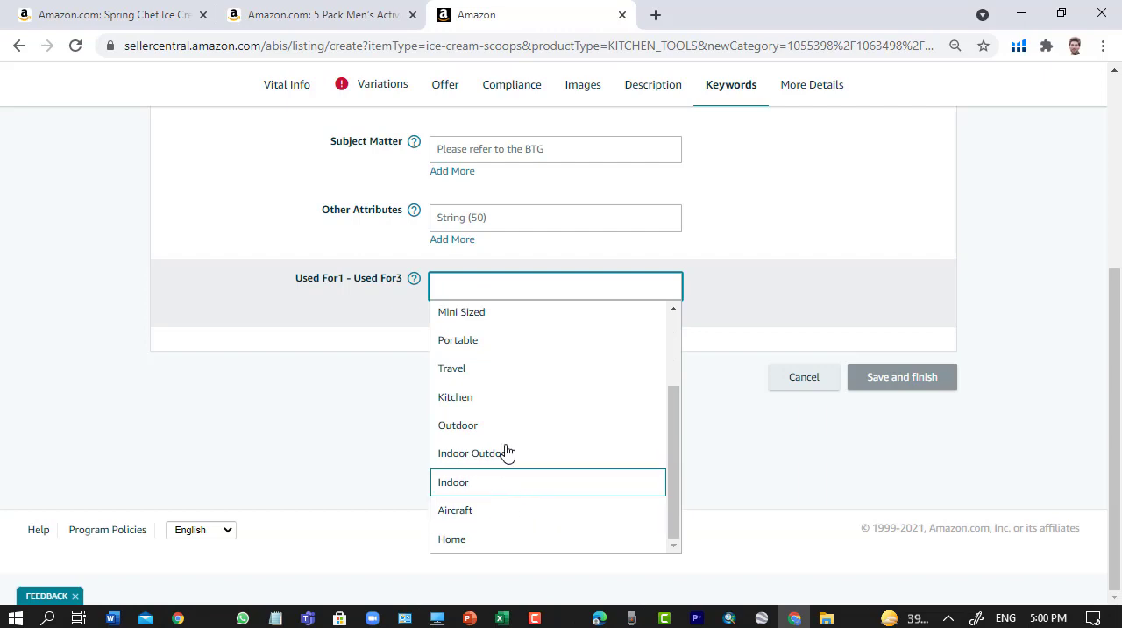
click(269, 267)
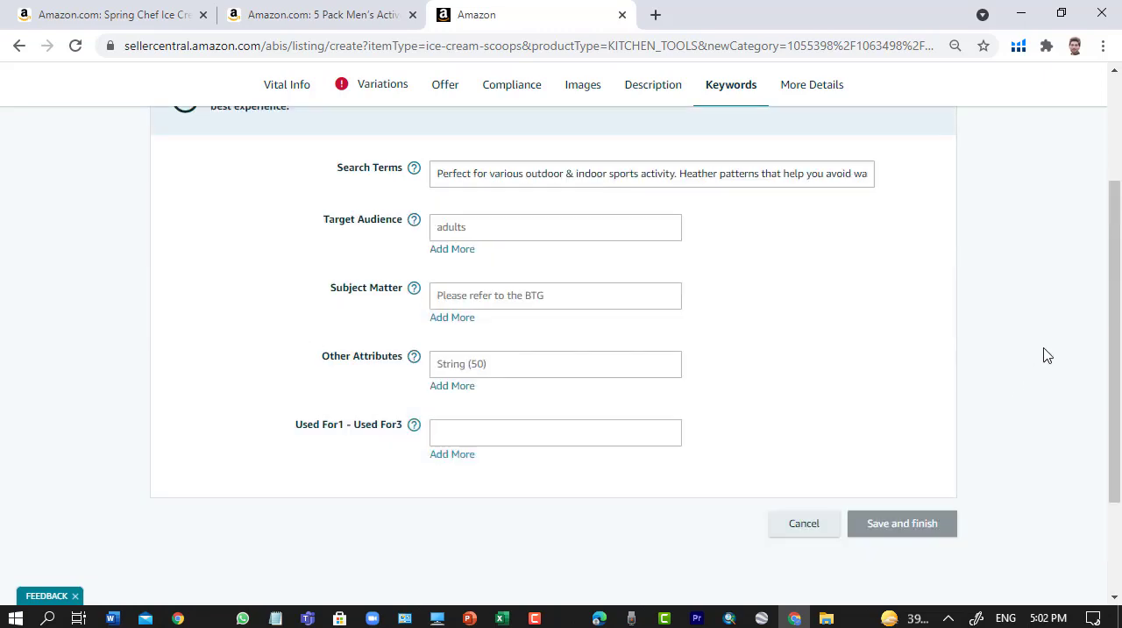
scroll(894, 544, down, 1)
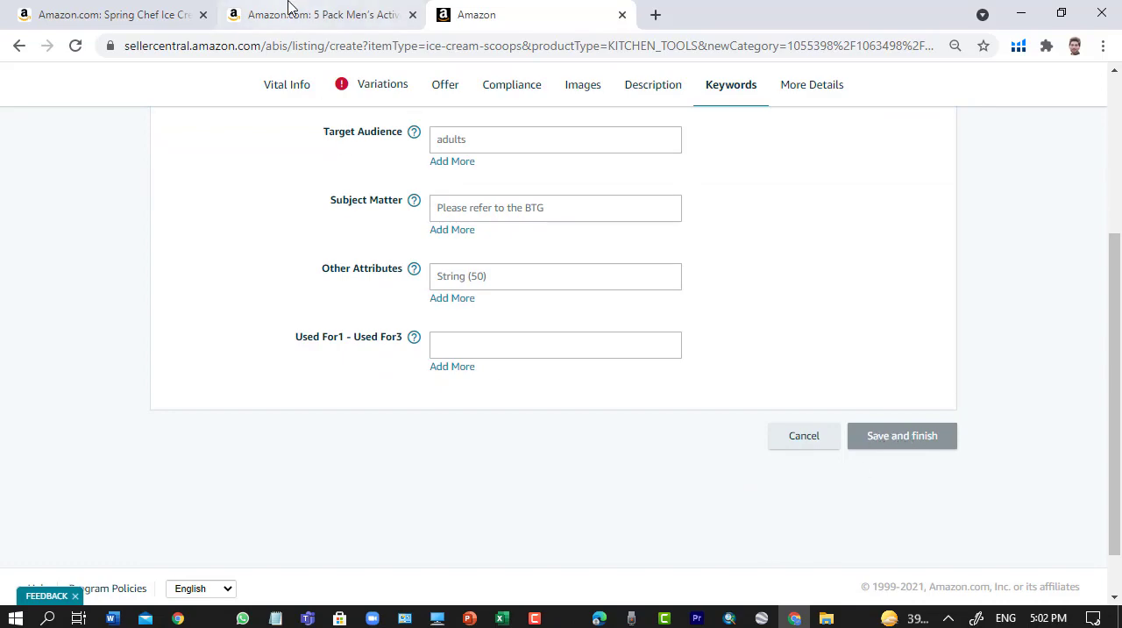
- Switch to the Spring Chef Ice Cream Scoop product page and examine its title, color options and bullet points
click(175, 10)
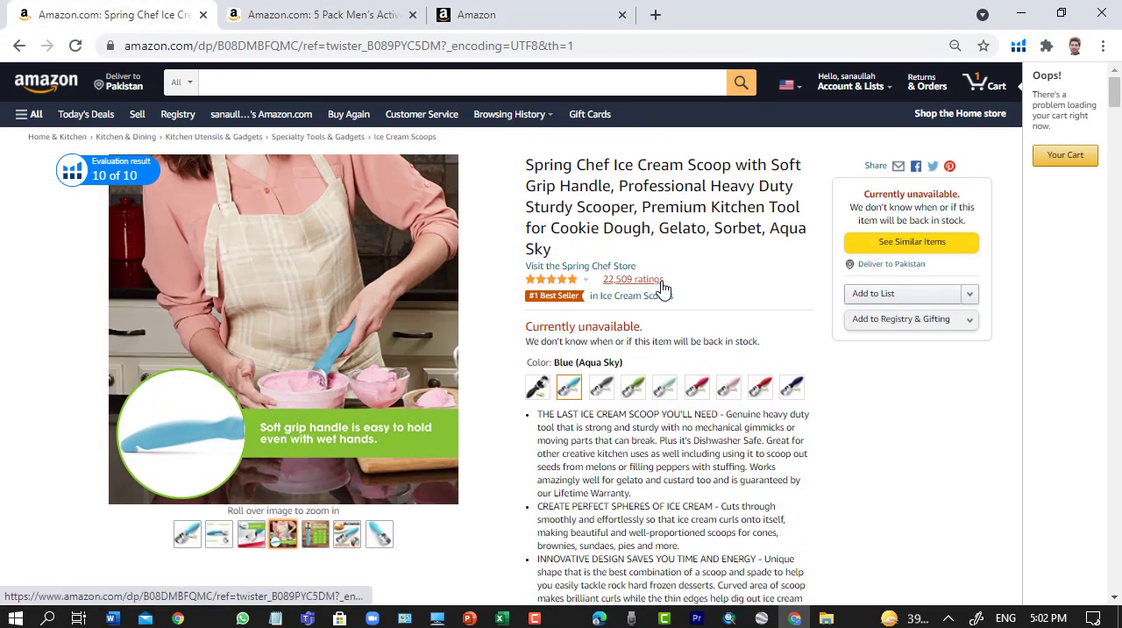
scroll(769, 335, down, 2)
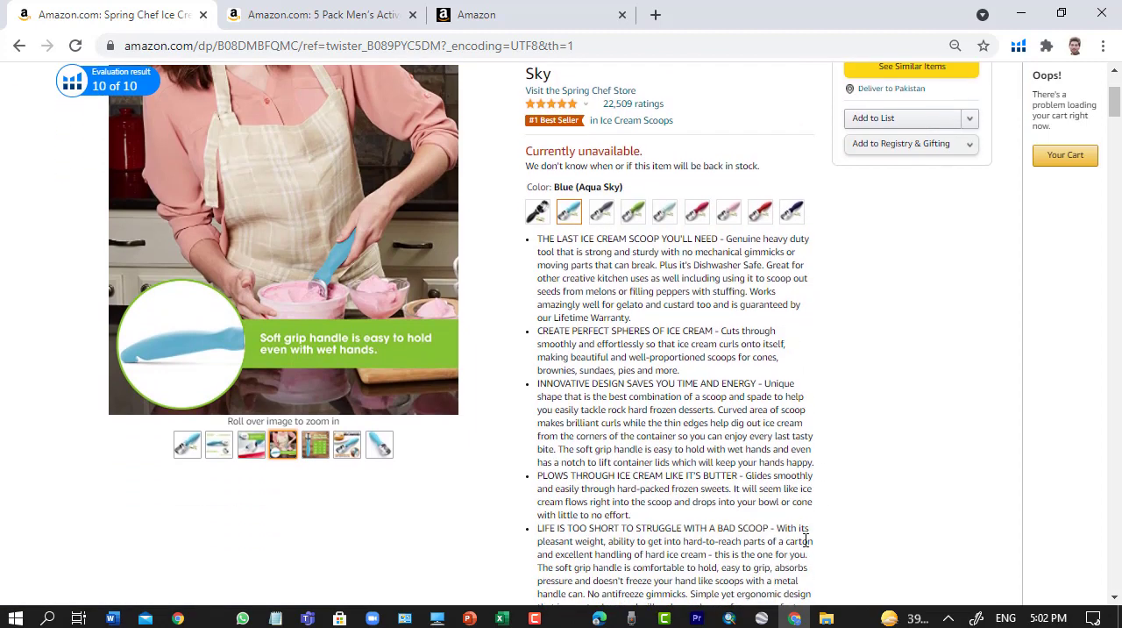
scroll(847, 479, up, 2)
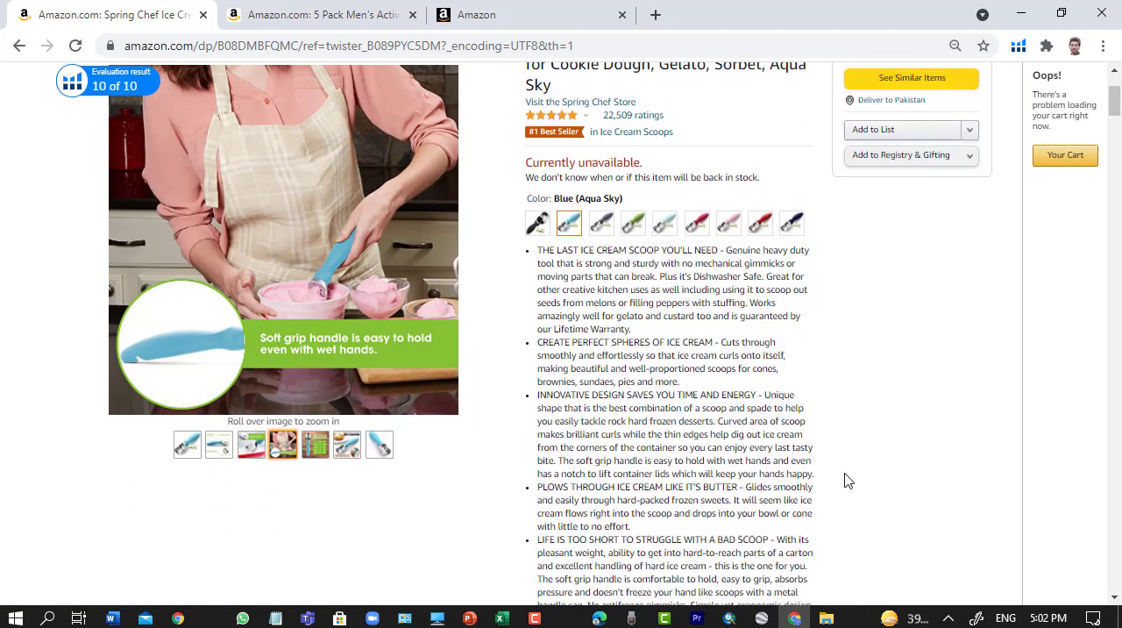
scroll(476, 310, down, 5)
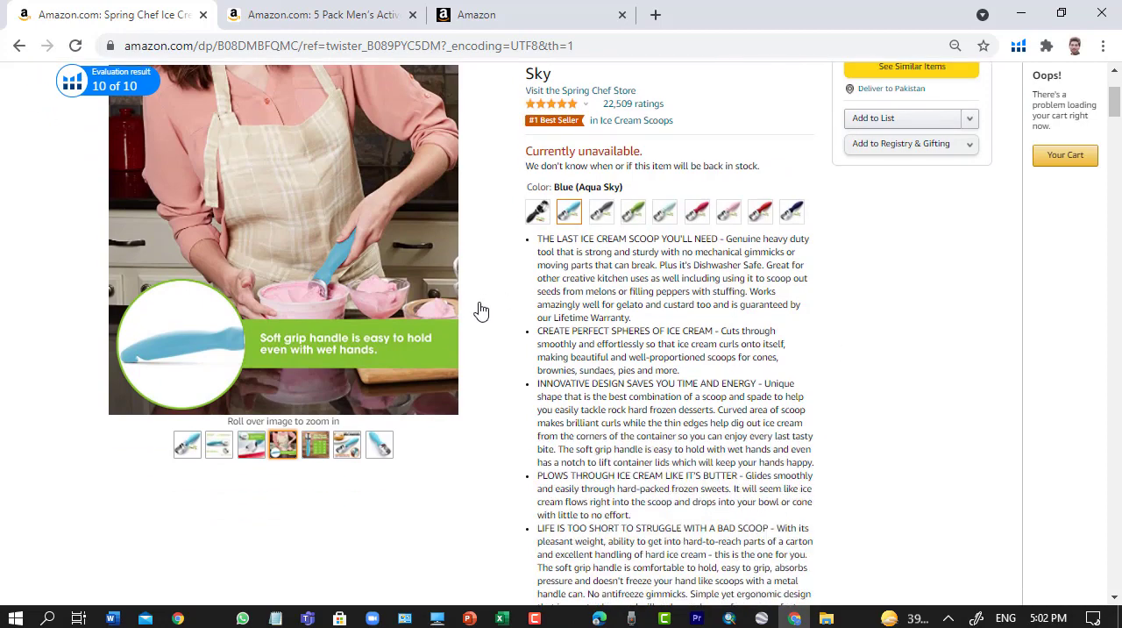
scroll(493, 476, up, 5)
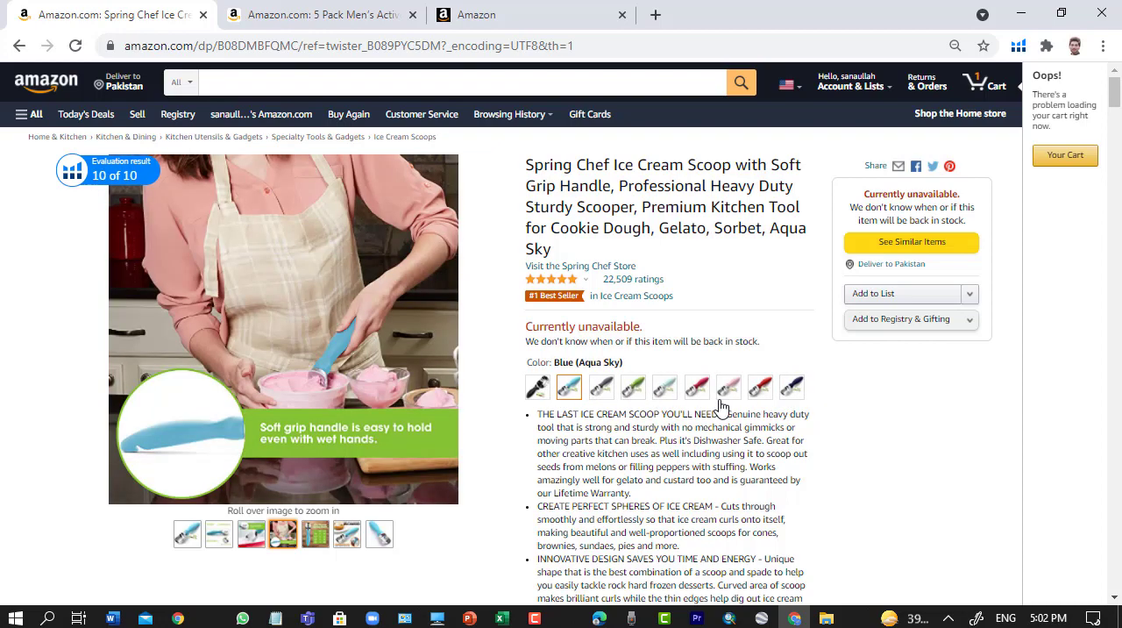
scroll(707, 466, down, 2)
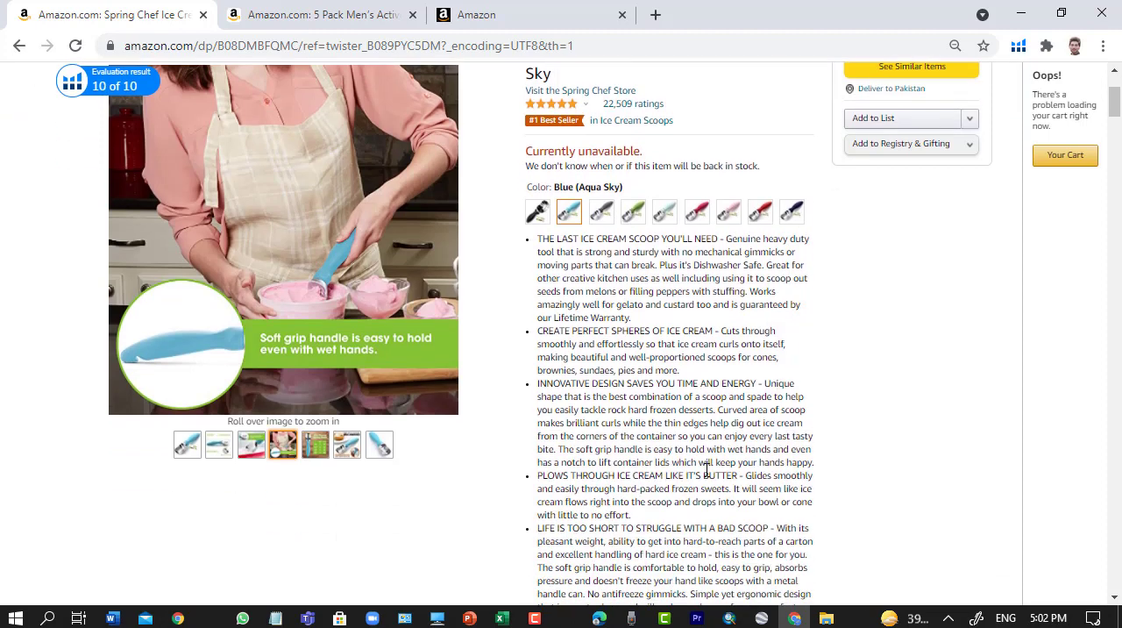
scroll(707, 466, up, 2)
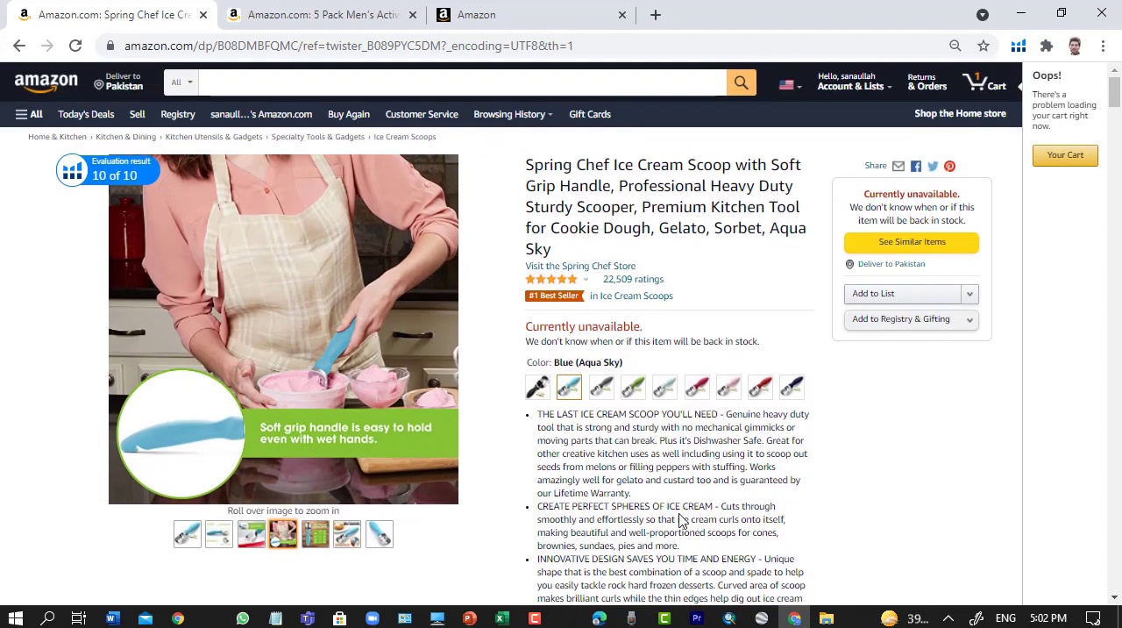
scroll(833, 499, down, 1)
scroll(833, 501, up, 1)
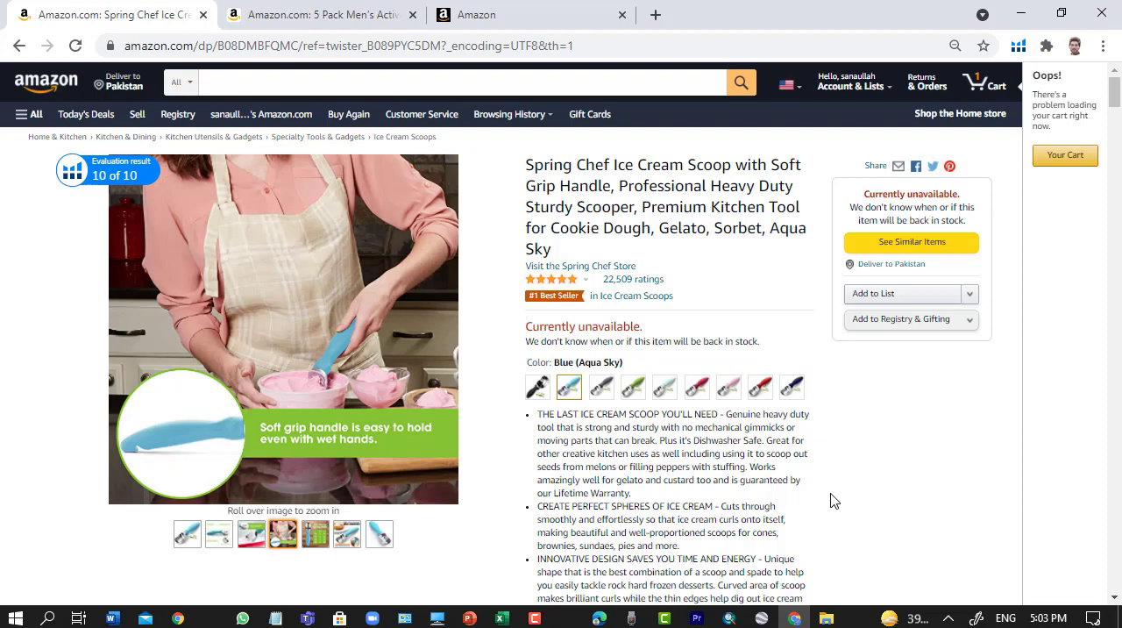
- Return to Seller Central, open the Manage Inventory page and dismiss its Preferences tour
click(535, 17)
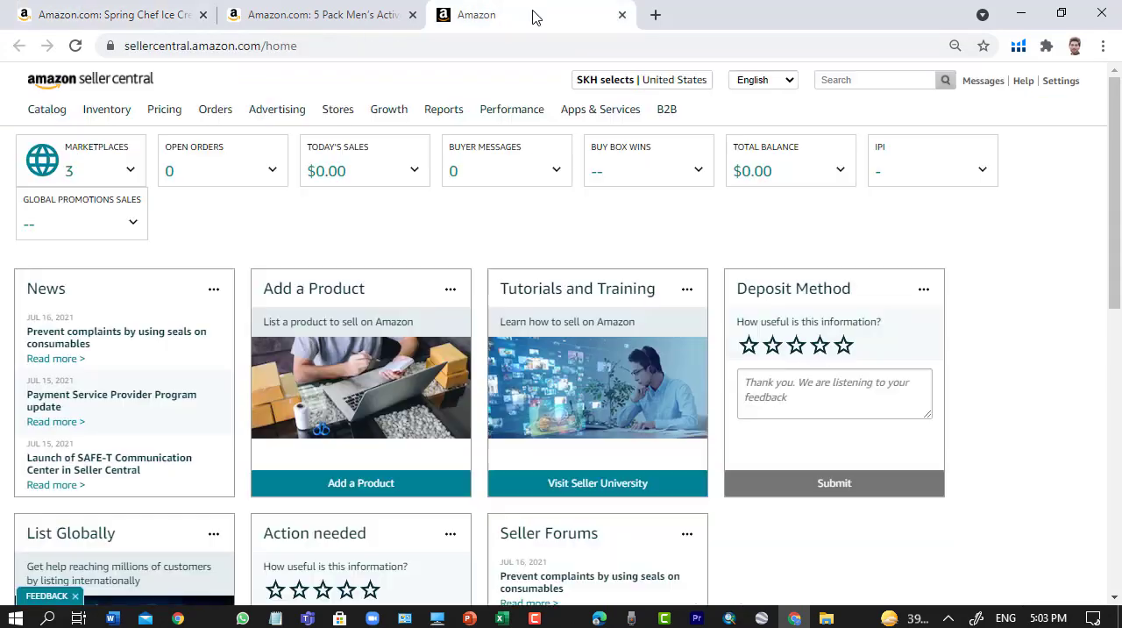
mouse_move(101, 115)
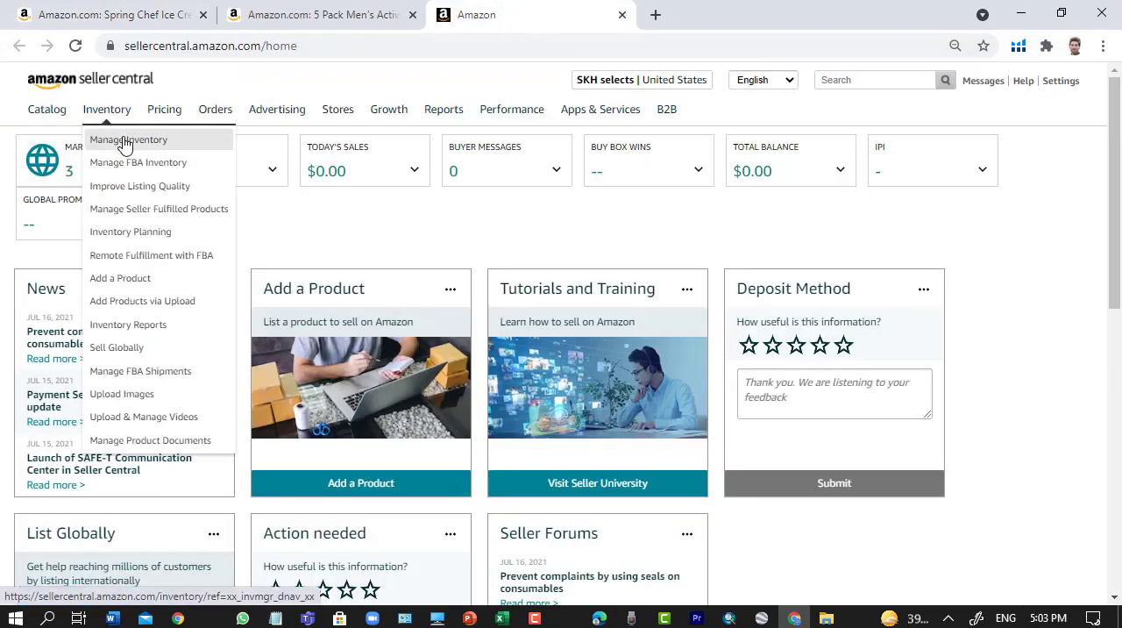
click(127, 142)
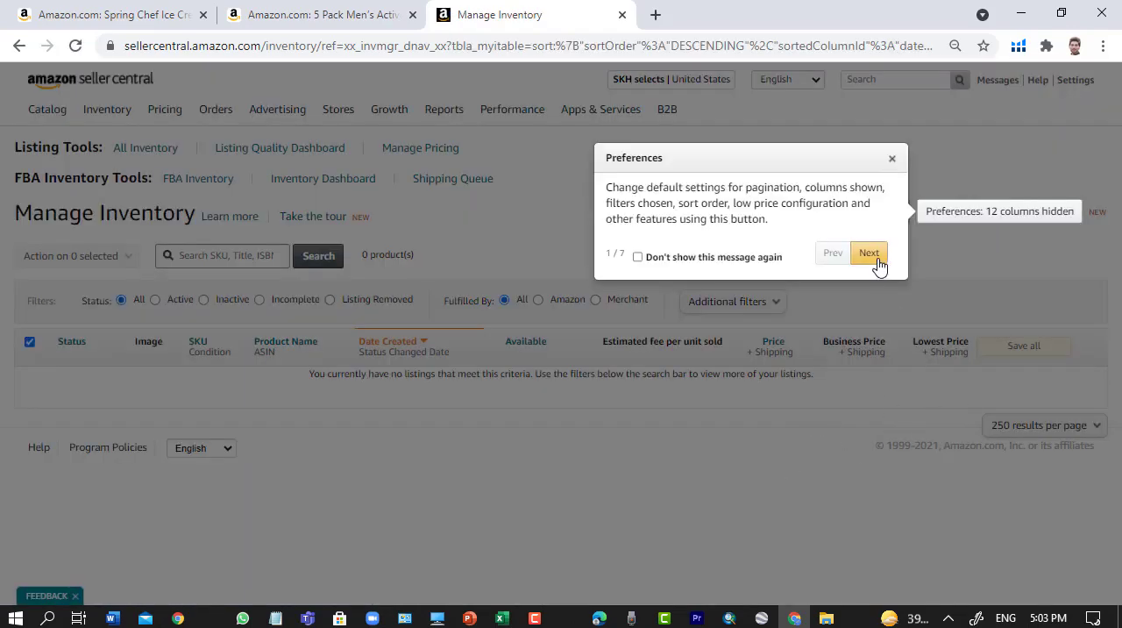
click(866, 253)
click(567, 453)
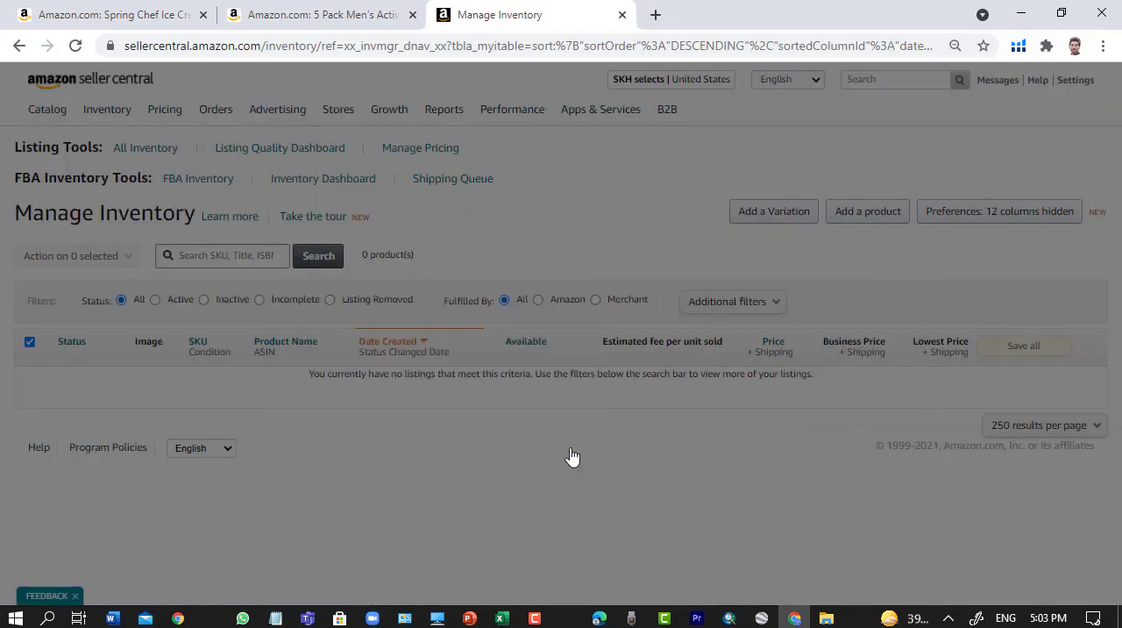
click(627, 321)
click(448, 202)
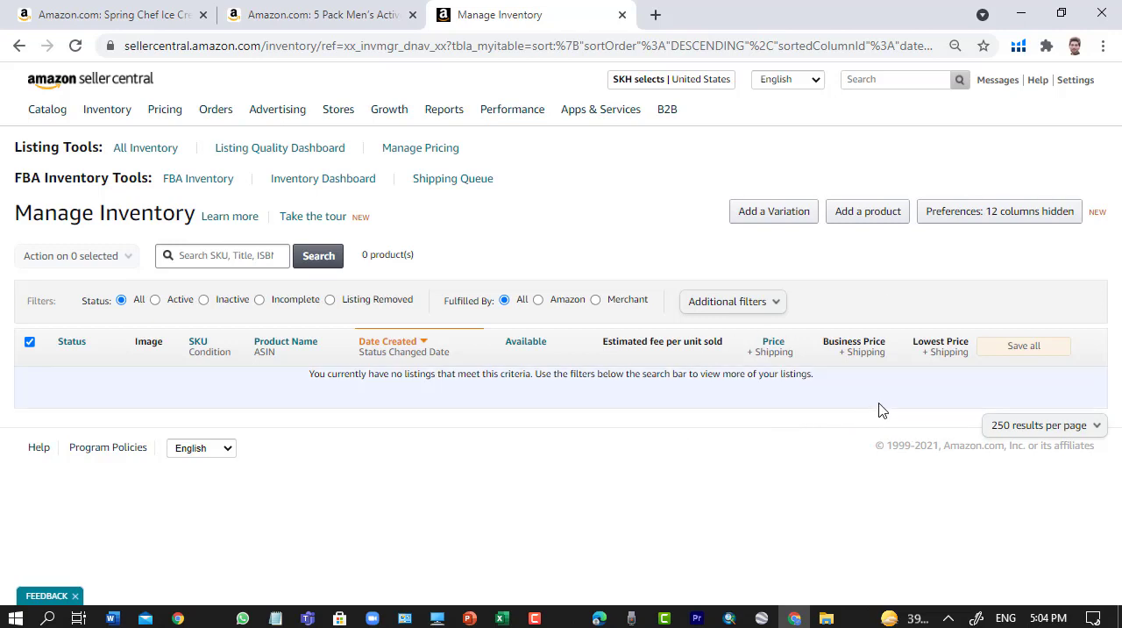
- Go back to the Spring Chef scoop's product page and examine its bullet points and color variations, including Sapphire
click(143, 10)
scroll(617, 386, down, 5)
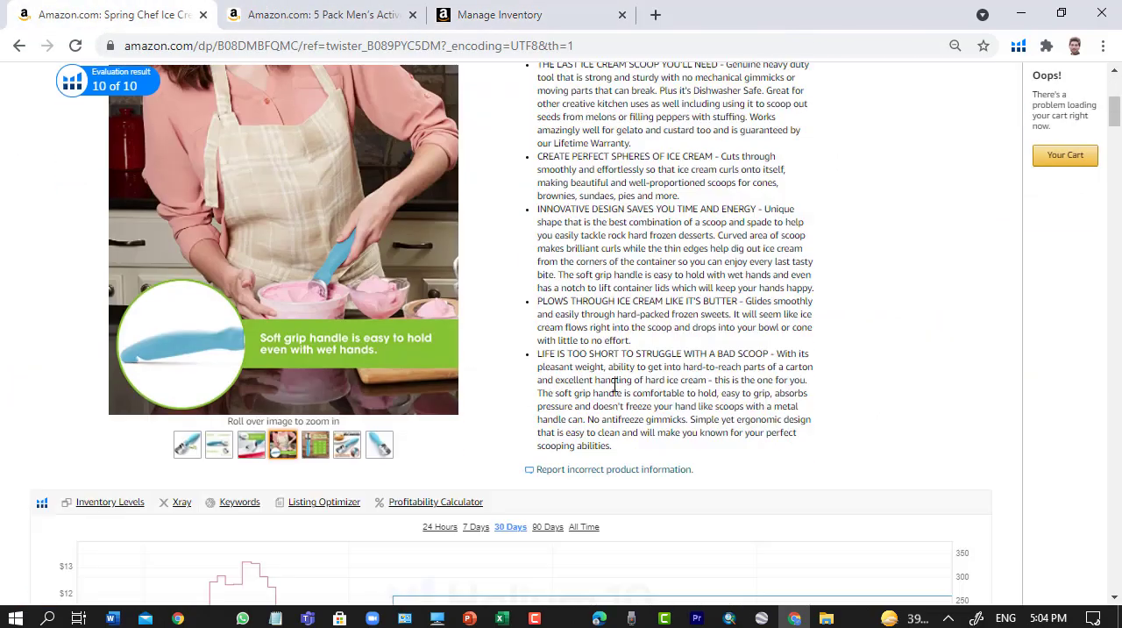
scroll(616, 385, down, 1)
scroll(640, 425, up, 5)
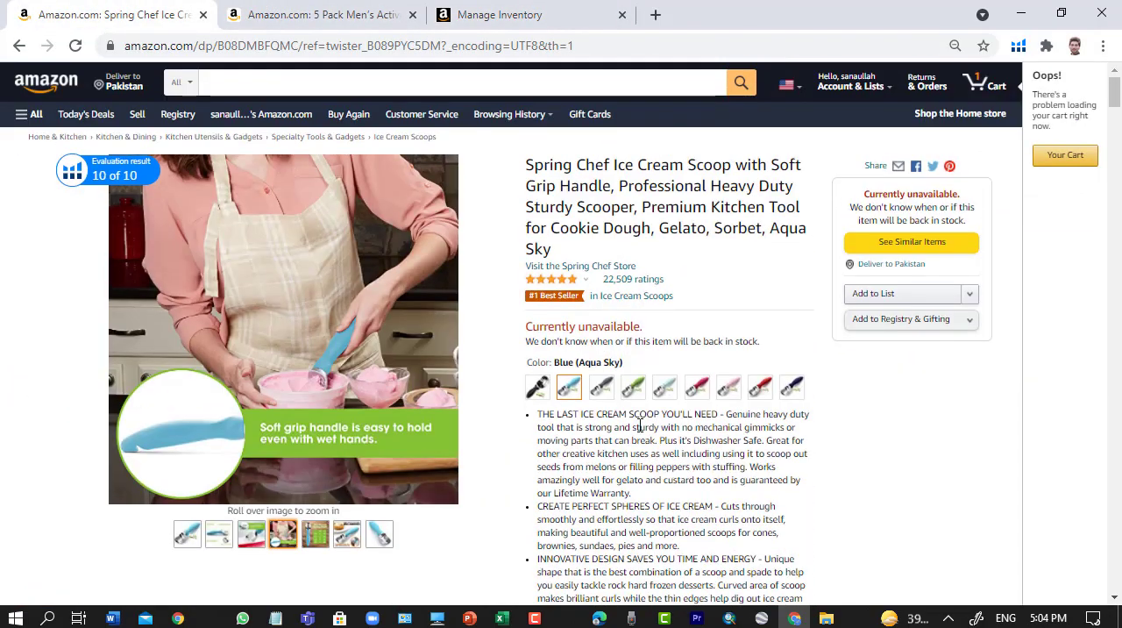
scroll(701, 412, down, 3)
scroll(784, 399, up, 3)
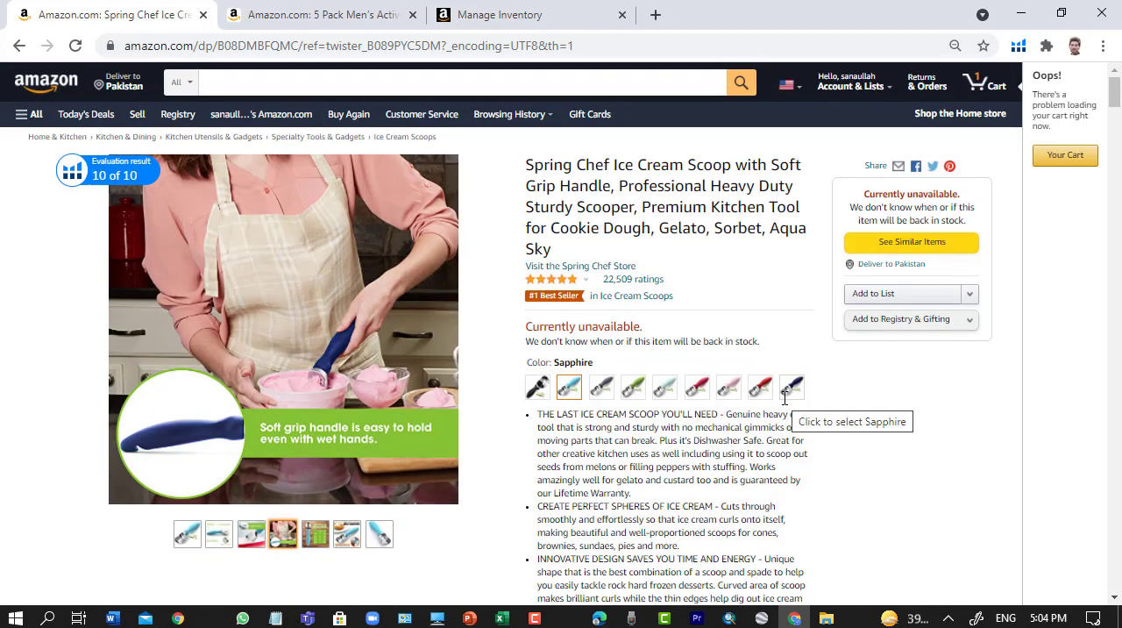
scroll(906, 496, down, 1)
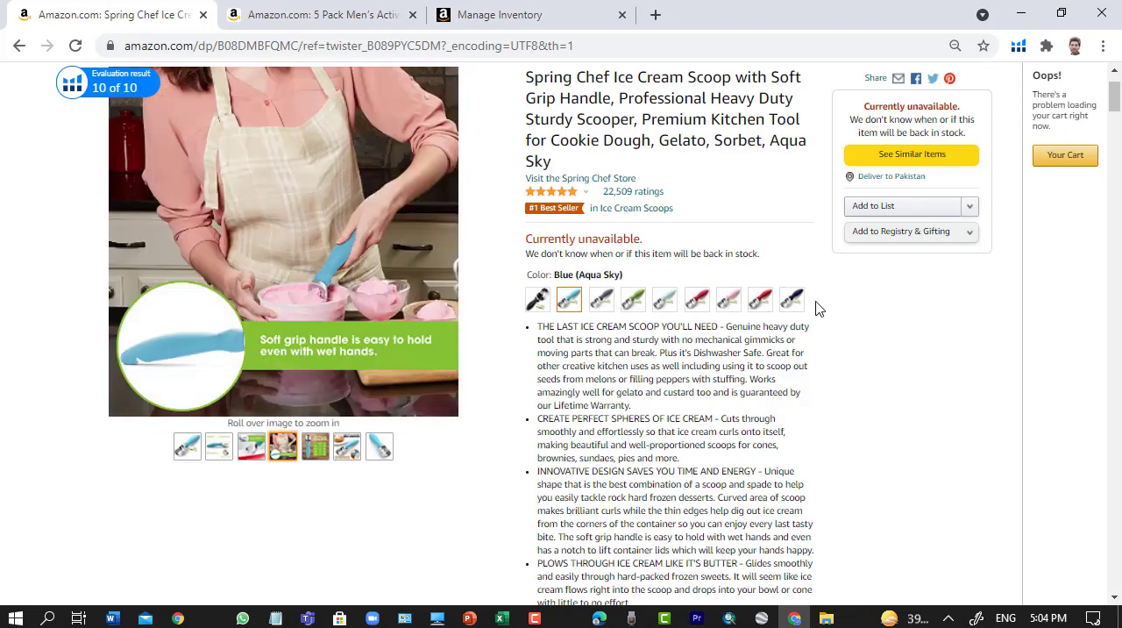
scroll(848, 511, up, 1)
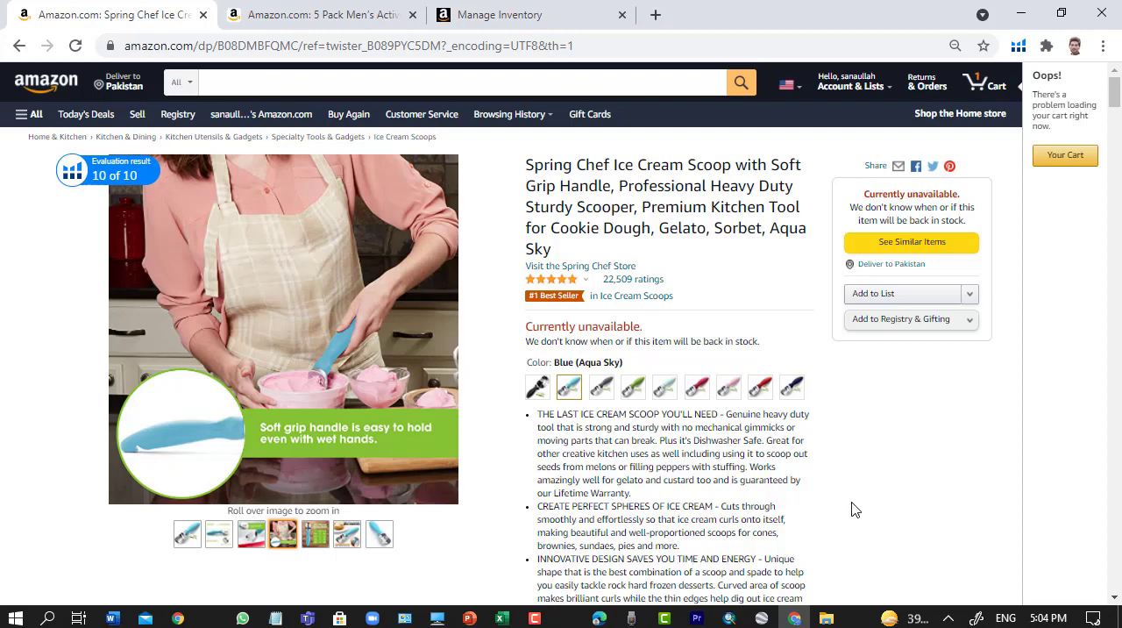
scroll(851, 510, down, 1)
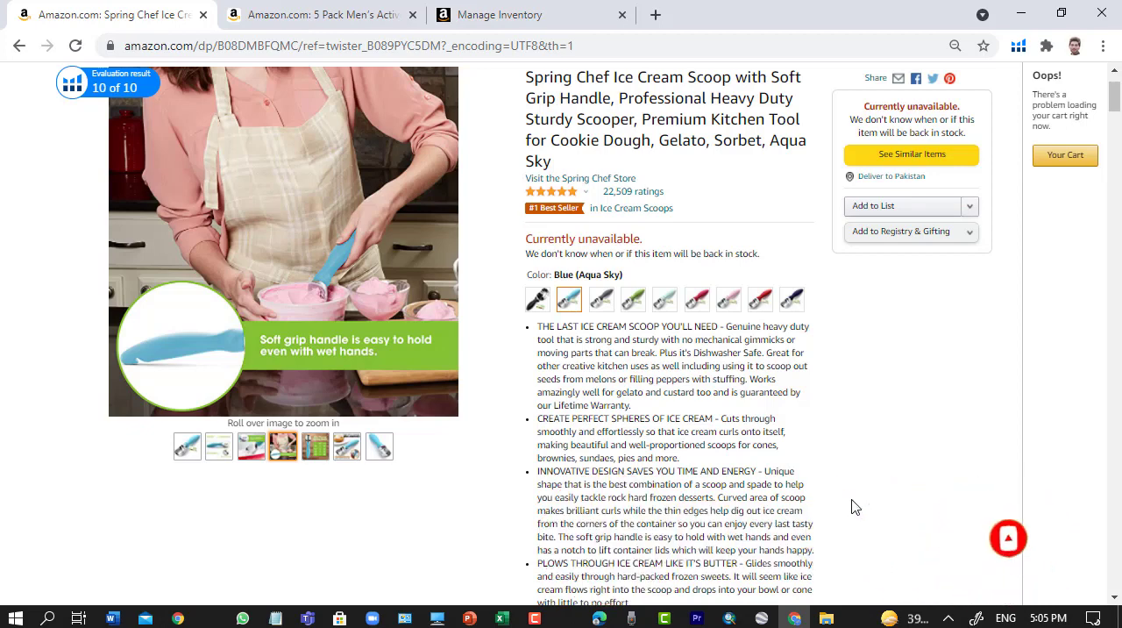
scroll(846, 500, up, 1)
scroll(846, 500, down, 1)
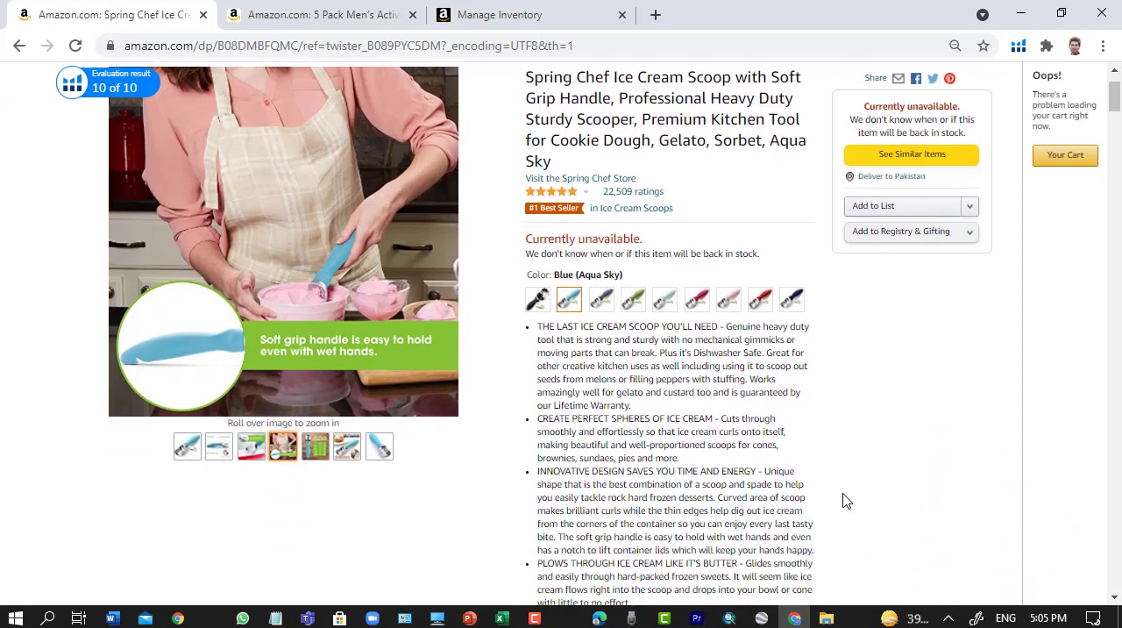
scroll(844, 501, up, 1)
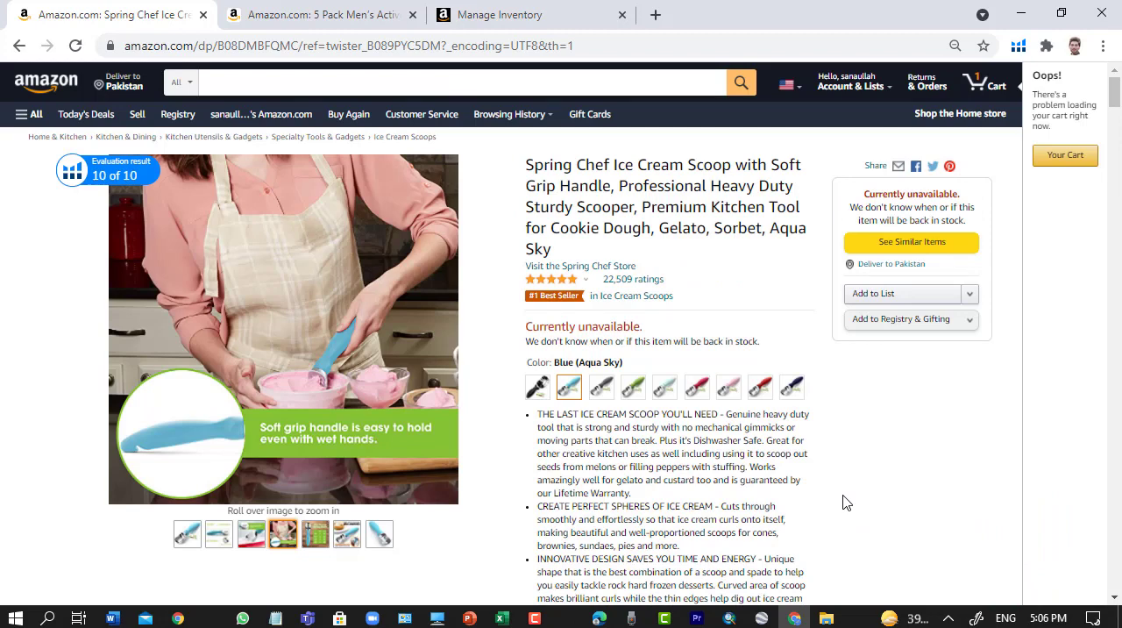